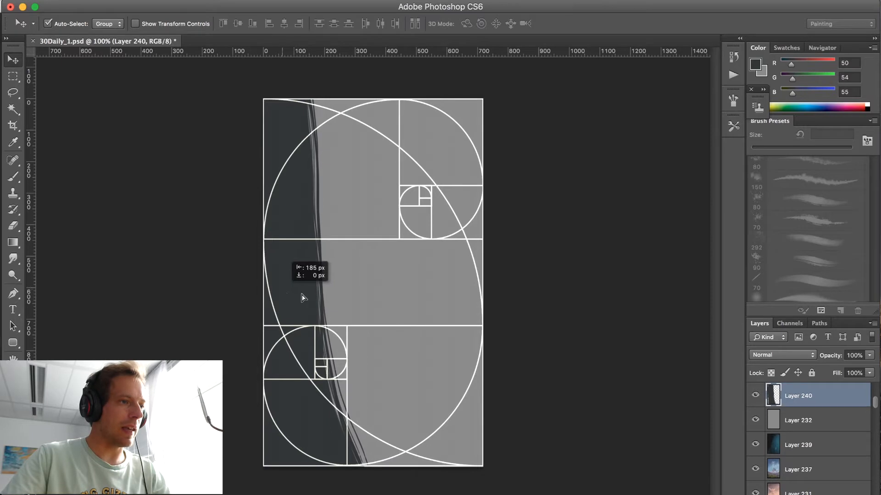
Create a new layer above the dark foreground trunk and set the brush colour to RGB 57, 65, 66.
key("b")
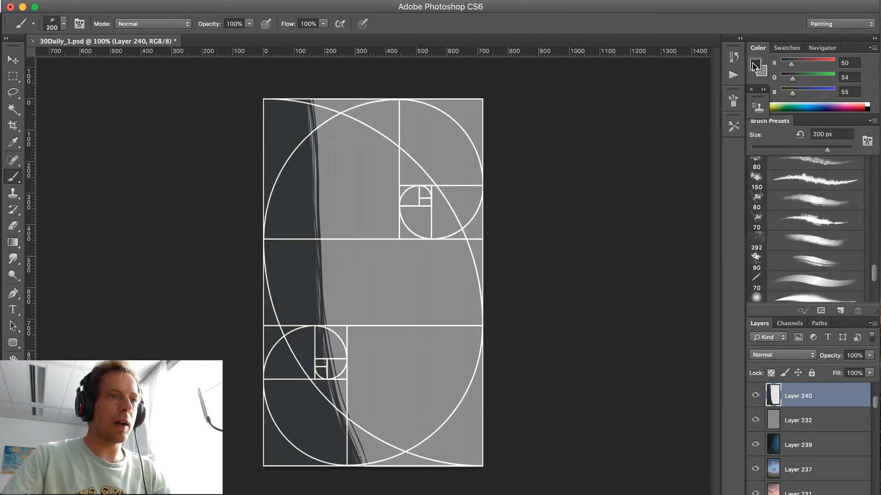
key("alt+shift+super+n")
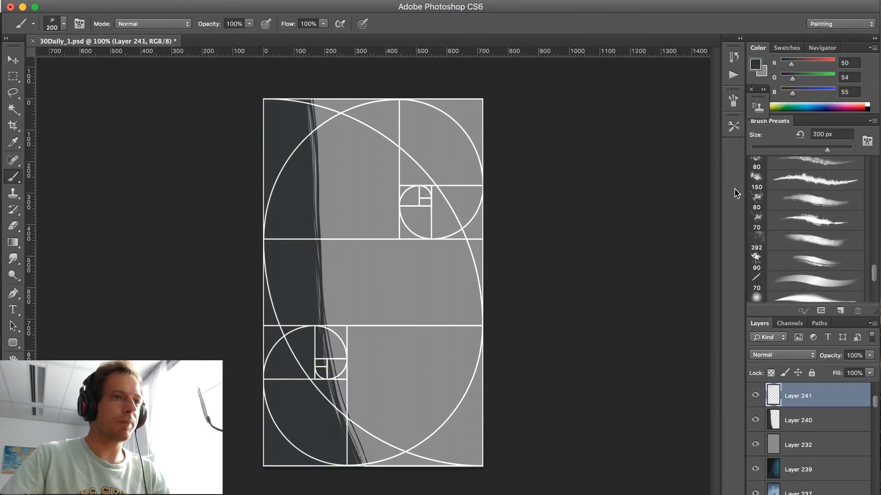
left_click(757, 66)
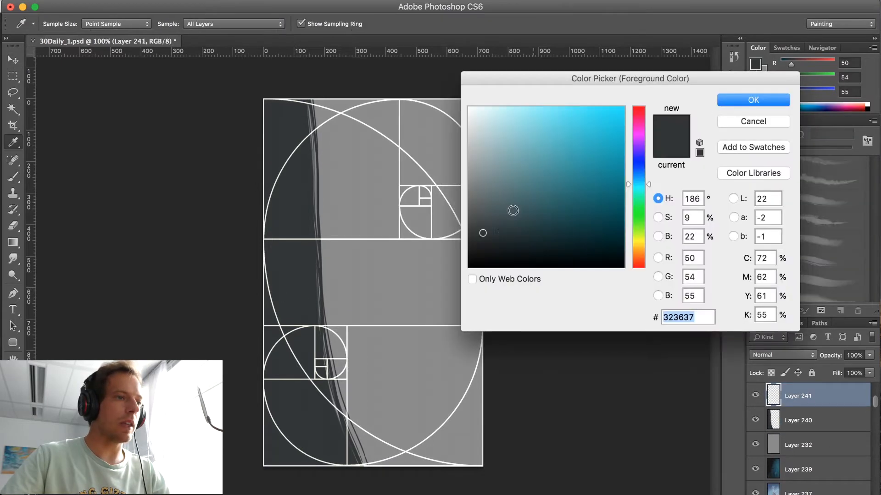
left_click(488, 226)
left_click(752, 100)
key("b")
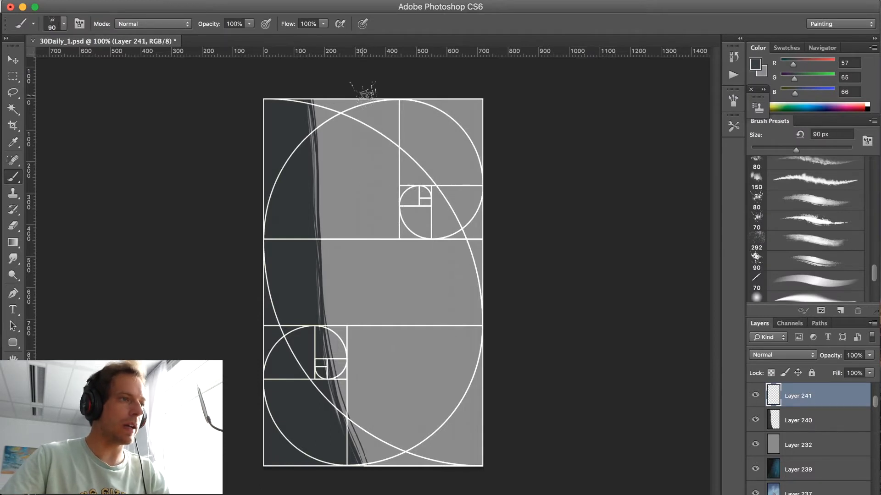
Paint two dark tree trunks with a 90 px brush, one down the middle and one along the canvas's right edge.
mouse_move(364, 89)
left_mouse_down()
mouse_move(365, 388)
mouse_move(367, 195)
mouse_move(380, 408)
mouse_move(359, 397)
mouse_move(371, 184)
left_mouse_up()
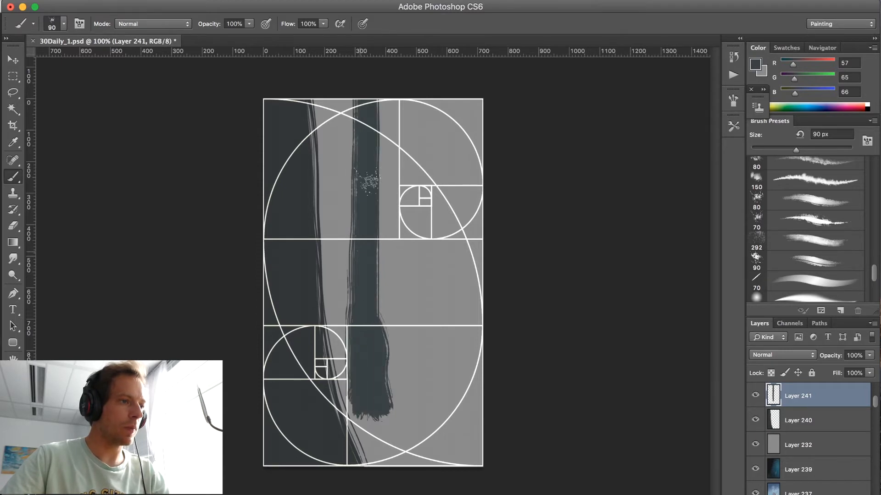
mouse_move(477, 92)
left_mouse_down()
mouse_move(474, 426)
mouse_move(467, 165)
left_mouse_up()
mouse_move(472, 80)
left_mouse_down()
mouse_move(456, 293)
mouse_move(461, 411)
left_mouse_up()
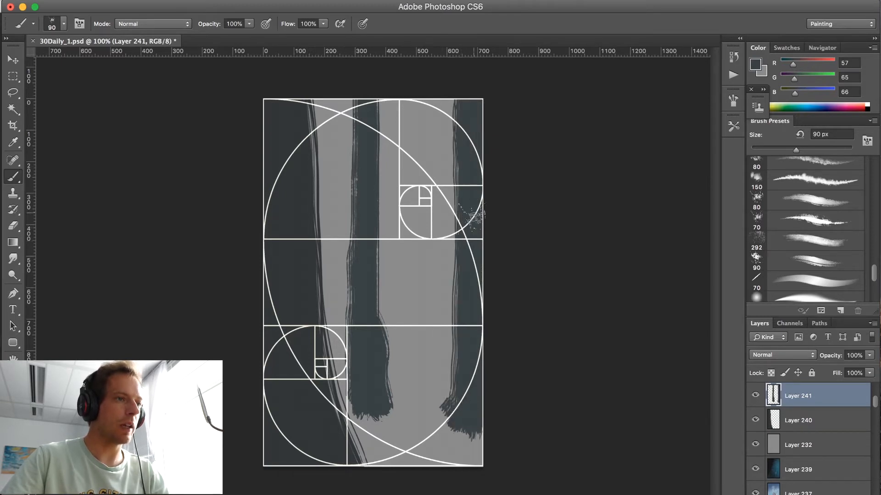
Try to shift the two painted trunks slightly toward the canvas's right edge.
key("v")
left_click_drag(460, 341, 471, 345)
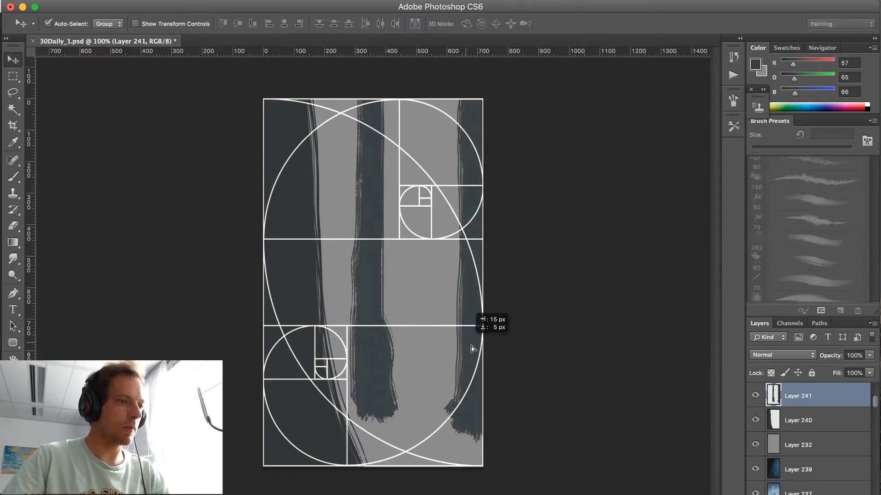
key("super+z")
Try painting a thinner trunk between the two dark ones in #445153 with a 50 px brush.
key("b")
left_click(366, 261, "alt")
left_click(755, 64)
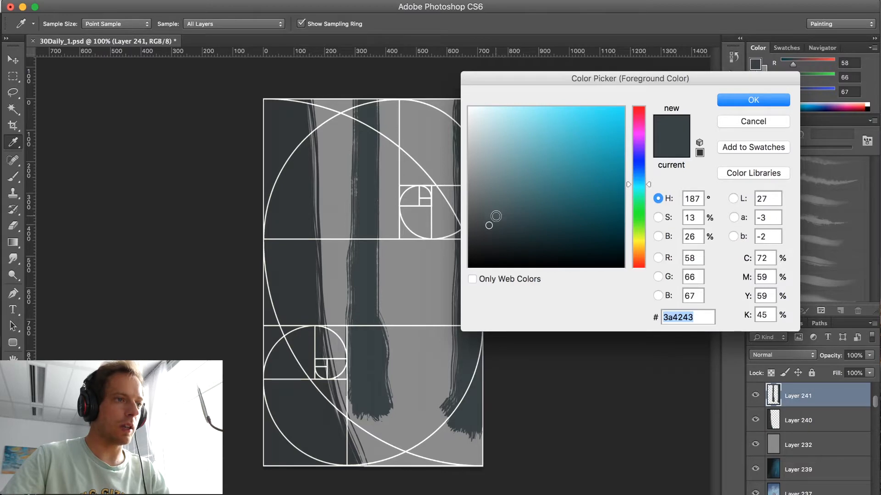
left_click(495, 215)
left_click(755, 100)
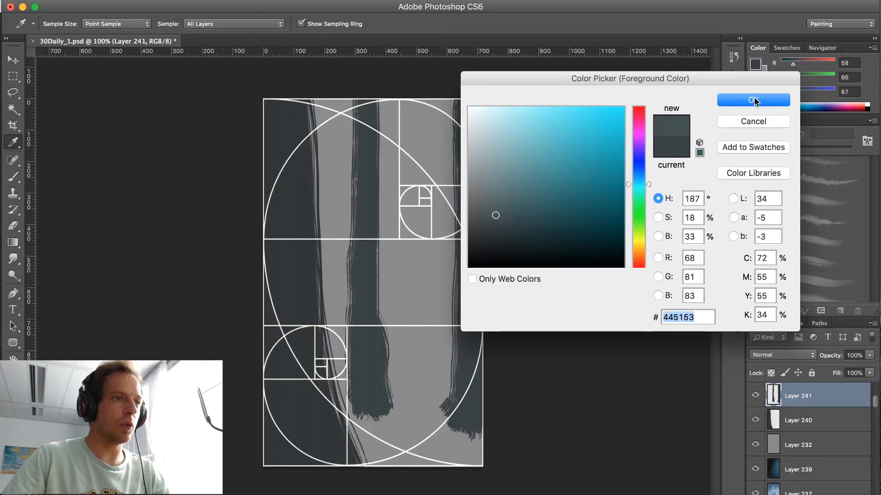
key("comma")
key("bracketleft")
key("bracketleft")
key("bracketleft")
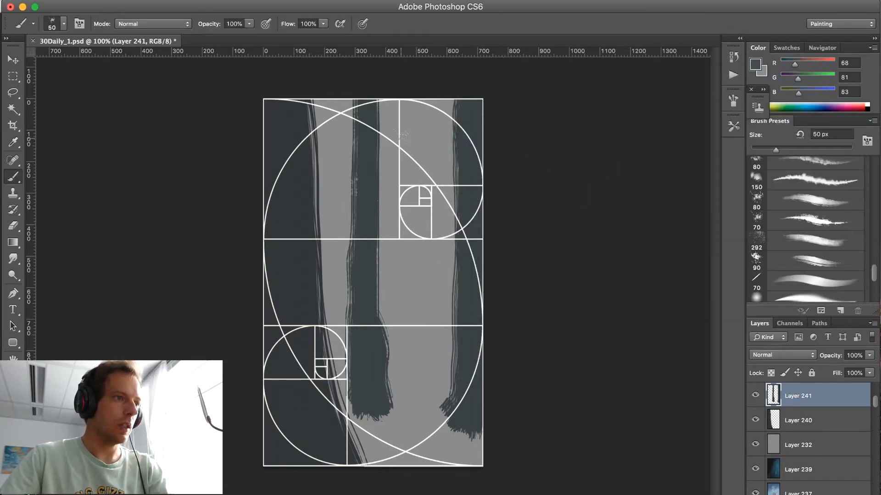
left_click_drag(400, 100, 399, 393)
key("super+z")
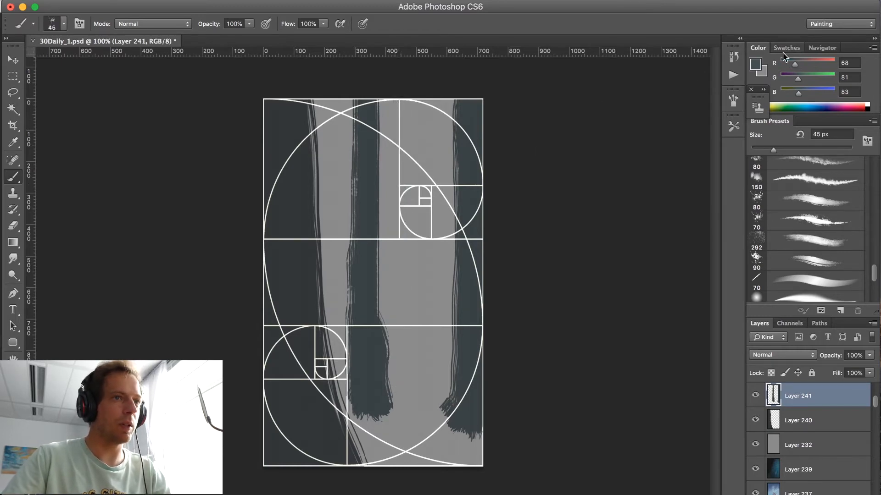
Paint a thin trunk just right of the middle one in #535c5e with a 45 px brush.
left_click(757, 65)
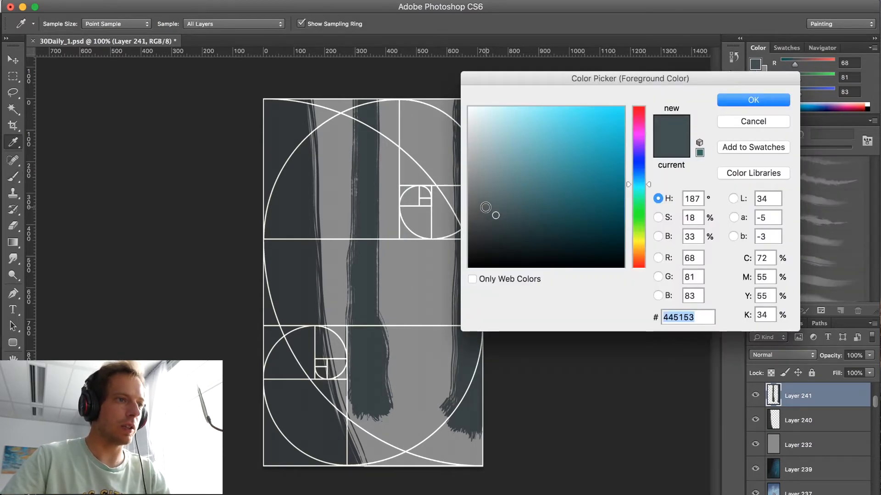
left_click(486, 208)
left_click_drag(647, 187, 646, 181)
left_click(768, 101)
key("b")
mouse_move(402, 108)
left_mouse_down()
mouse_move(399, 388)
mouse_move(392, 222)
mouse_move(402, 60)
left_mouse_up()
mouse_move(414, 344)
left_mouse_down()
mouse_move(401, 381)
mouse_move(394, 317)
left_mouse_up()
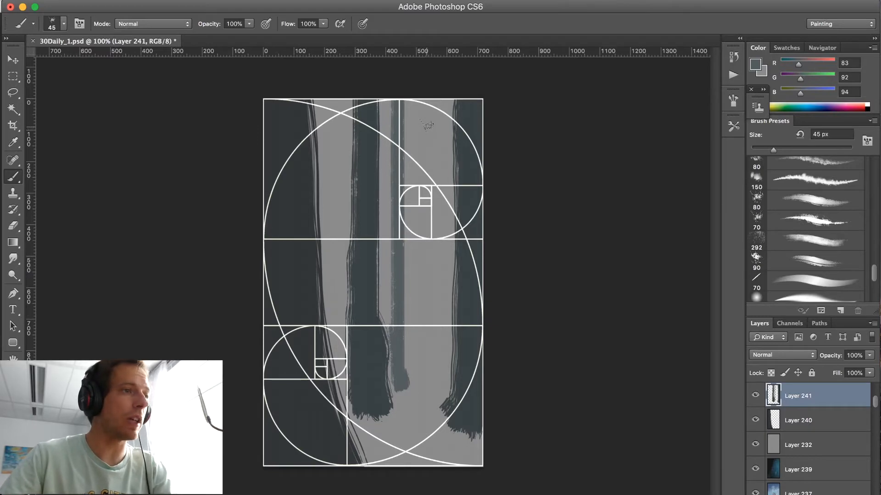
Try painting another distant trunk right of the thin one in a lighter grey, RGB 95, 103, 105.
left_click(755, 65)
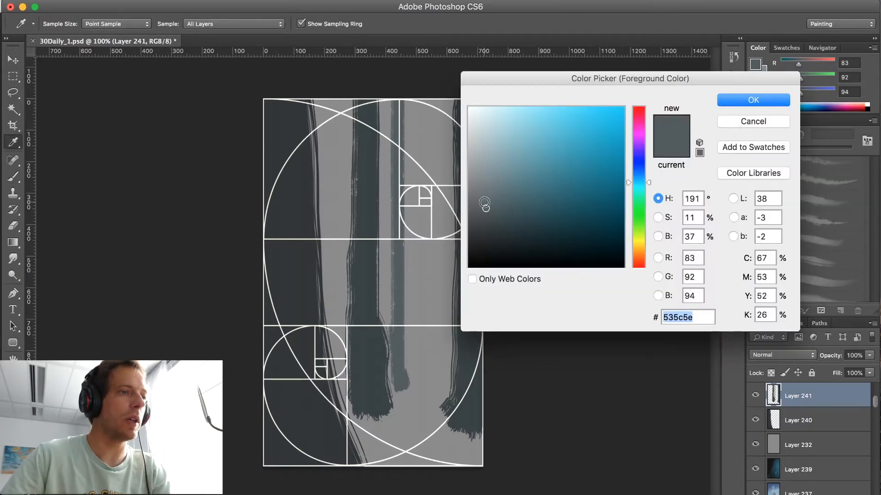
left_click(482, 198)
left_click(752, 99)
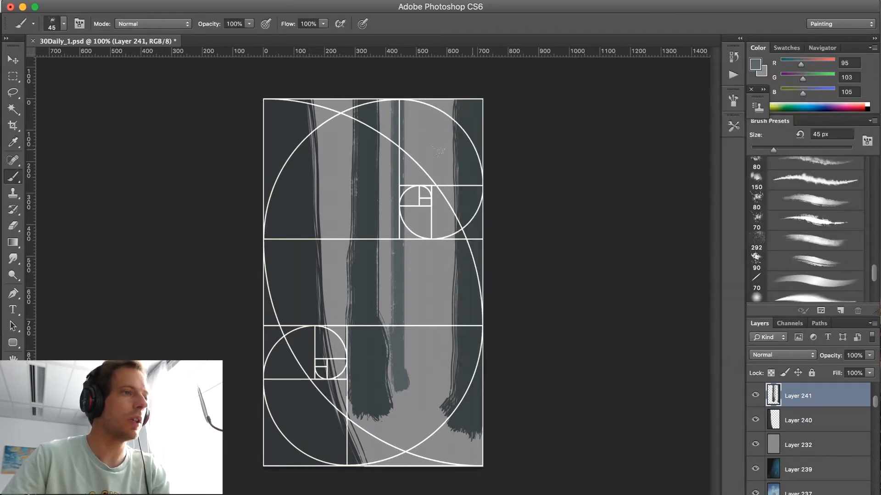
mouse_move(434, 99)
left_mouse_down()
mouse_move(434, 379)
mouse_move(429, 99)
left_mouse_up()
left_click(400, 303, "alt")
key("ctrl+z")
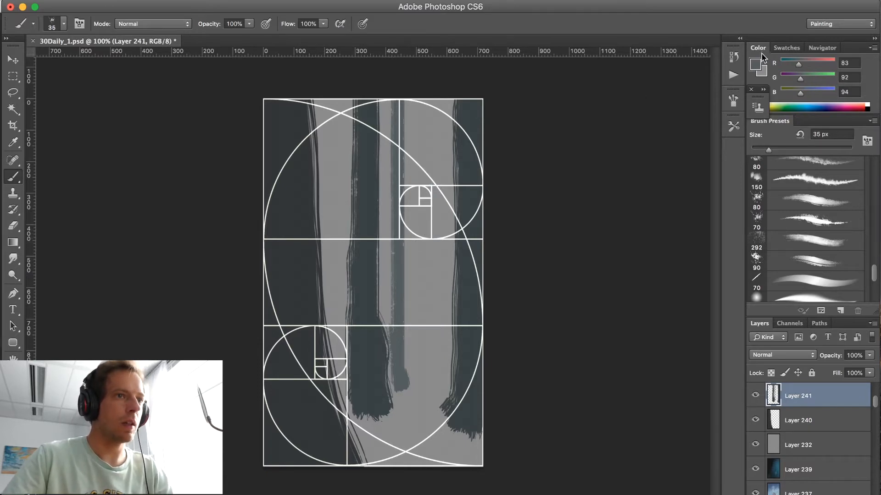
Paint a more distant trunk right of the thin one in #5f6668 with a 35 px brush.
left_click(756, 65)
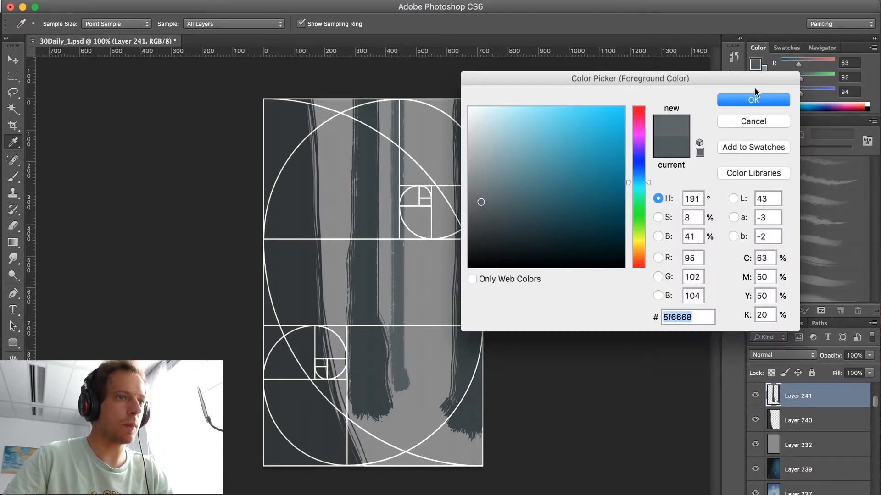
key("Return")
mouse_move(430, 96)
left_mouse_down()
mouse_move(429, 353)
mouse_move(426, 106)
left_mouse_up()
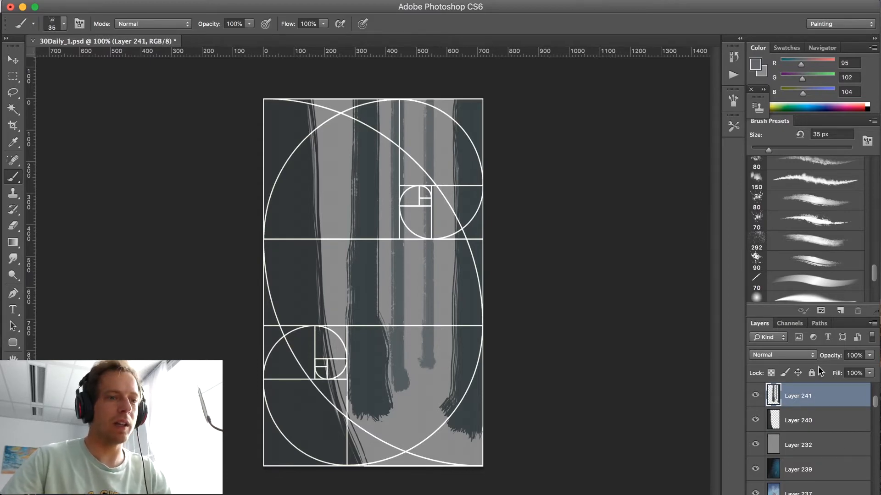
Add a new layer beneath Layer 241 and paint a slender leaning trunk between the foreground and middle trunks.
key("super+shift+alt+n")
key("super+bracketleft")
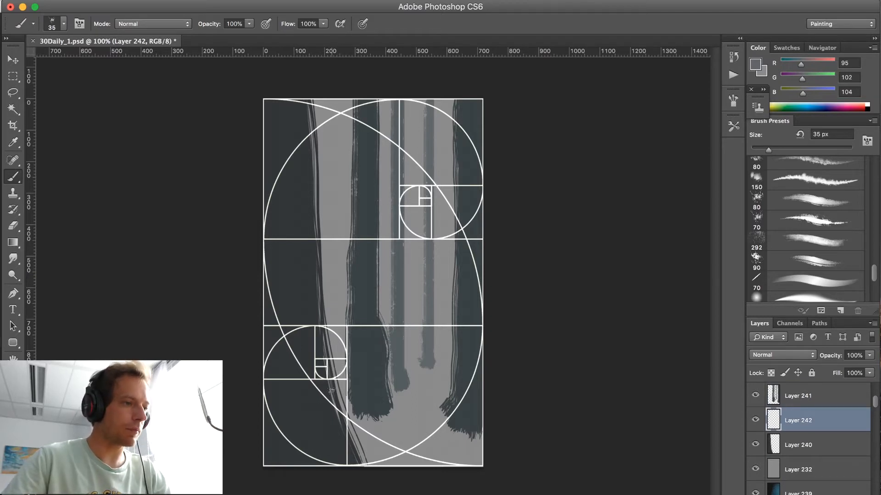
left_click_drag(320, 364, 340, 61)
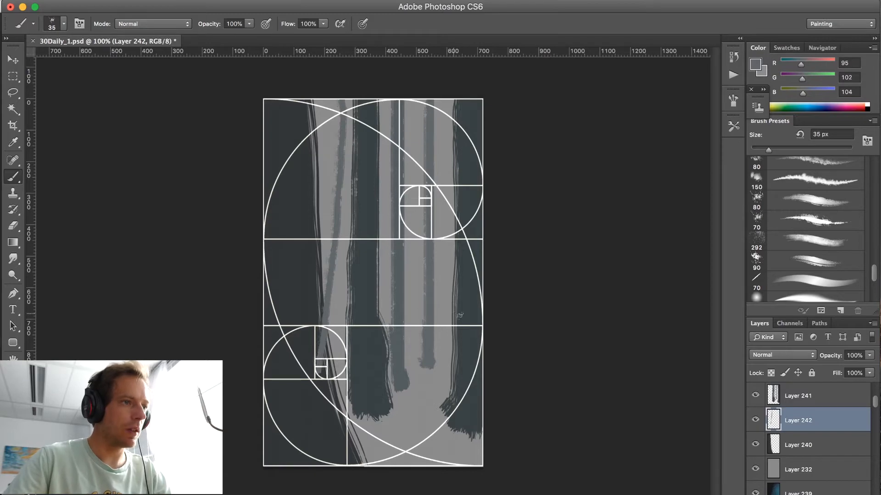
Paint faint diagonal branches across the upper part of the forest in #6d7172 with a 25 px brush.
left_click(755, 64)
left_click(474, 195)
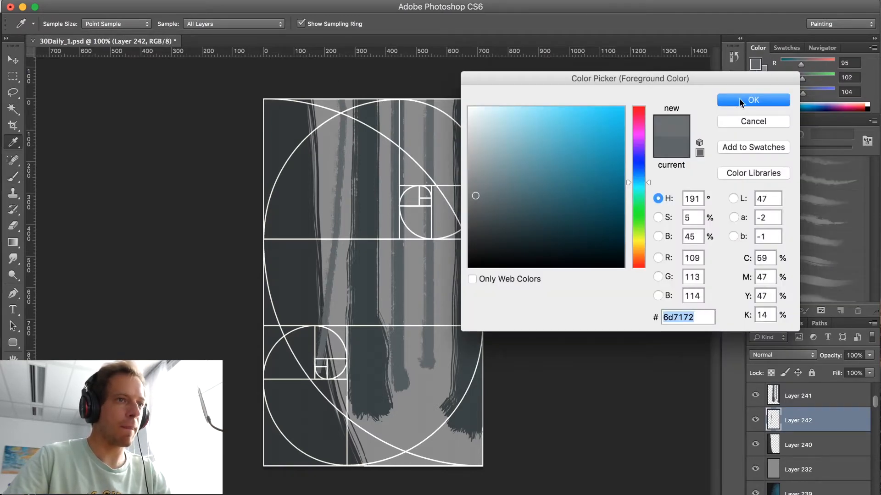
left_click(752, 100)
left_click_drag(455, 213, 434, 131)
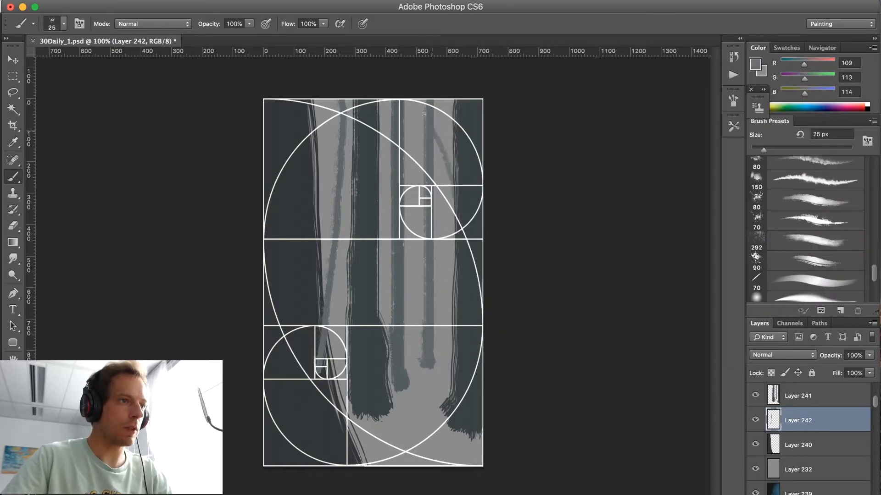
left_click_drag(278, 176, 348, 104)
left_click_drag(300, 194, 398, 112)
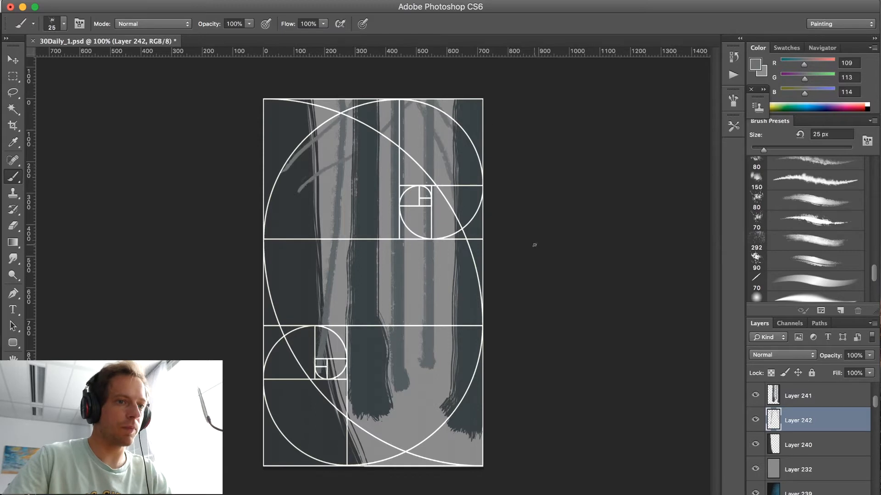
Move the branch layer beneath Layer 240 and add finer branches among the treetops with a 10 px brush.
key("super+bracketleft")
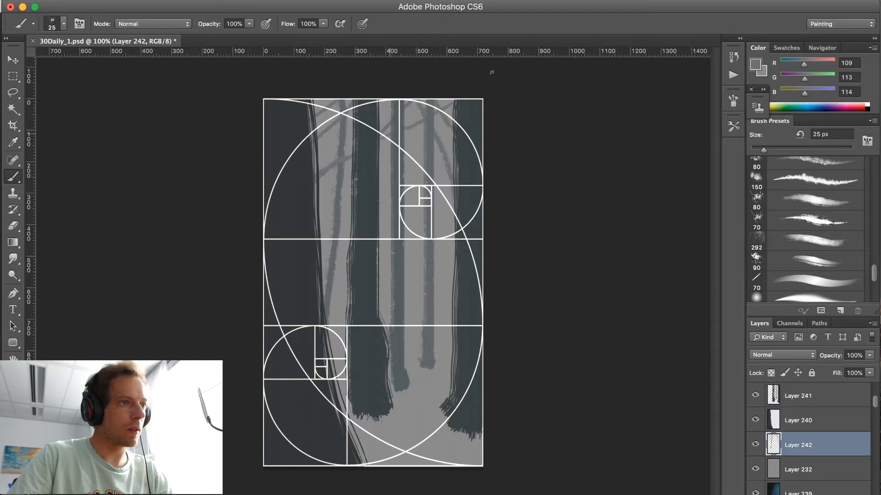
key("bracketleft")
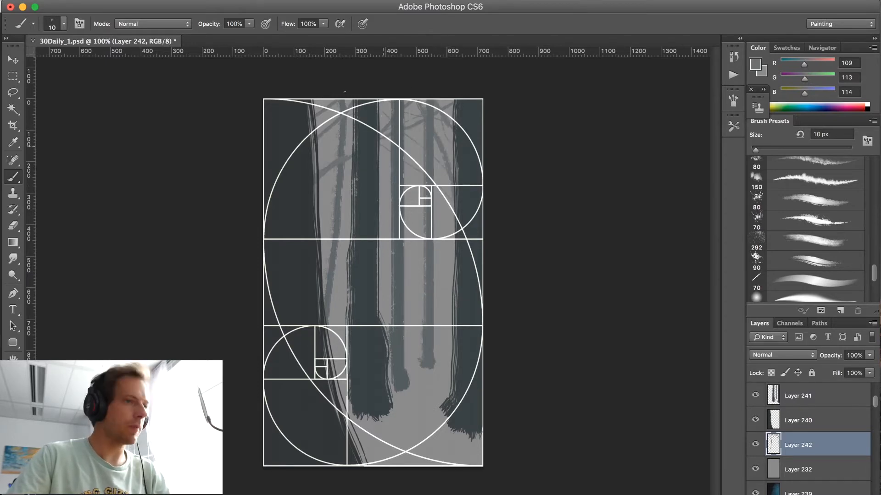
key("bracketright")
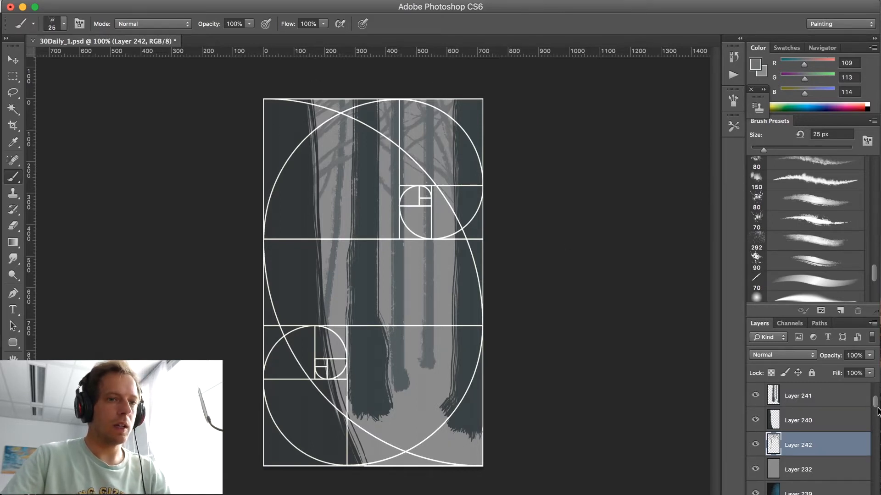
Hide the golden-spiral composition guide over the painting.
scroll(877, 410, "up", 3)
left_click(755, 421)
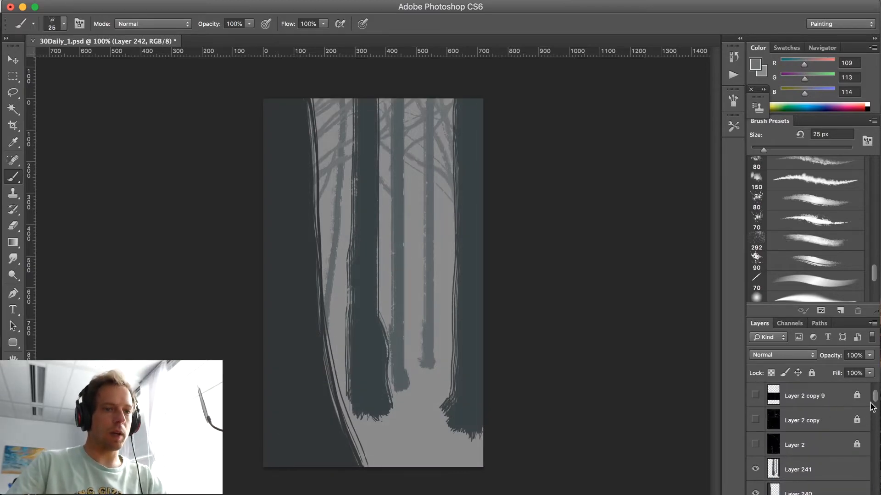
scroll(873, 407, "down", 3)
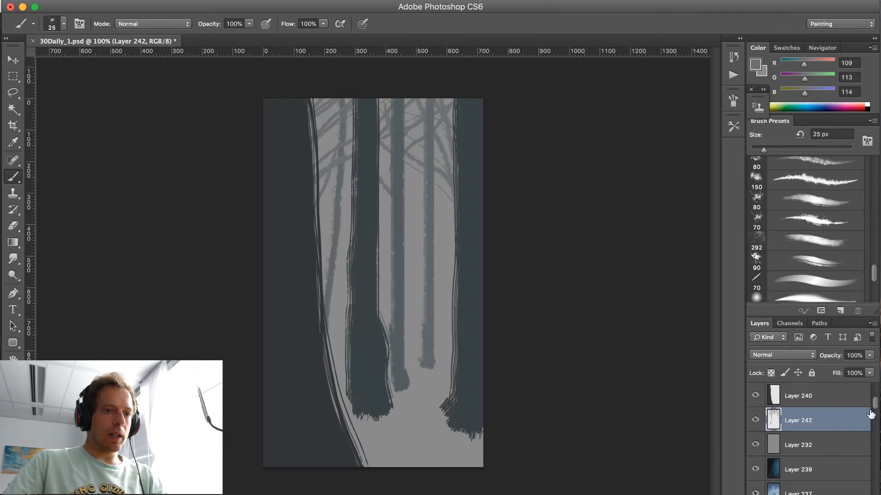
Move Layer 241 with the midground trunks beneath the foreground trunk on Layer 240.
scroll(871, 413, "up", 1)
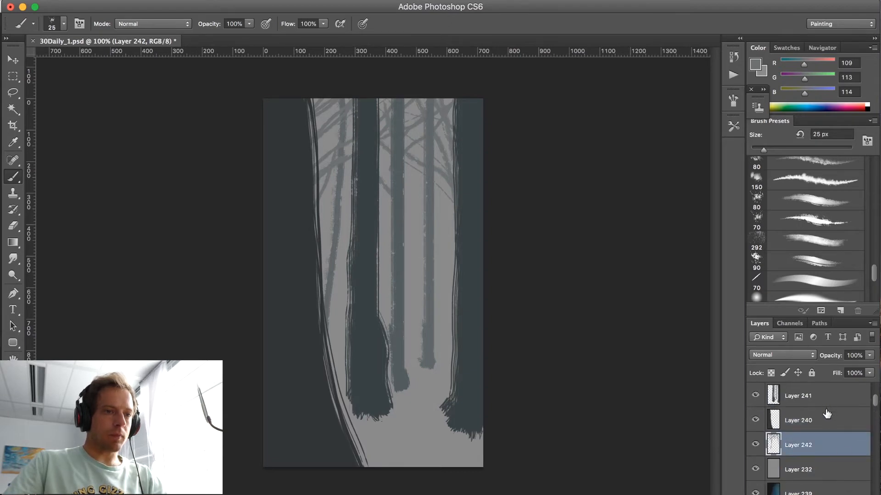
left_click(809, 403)
key("super+bracketleft")
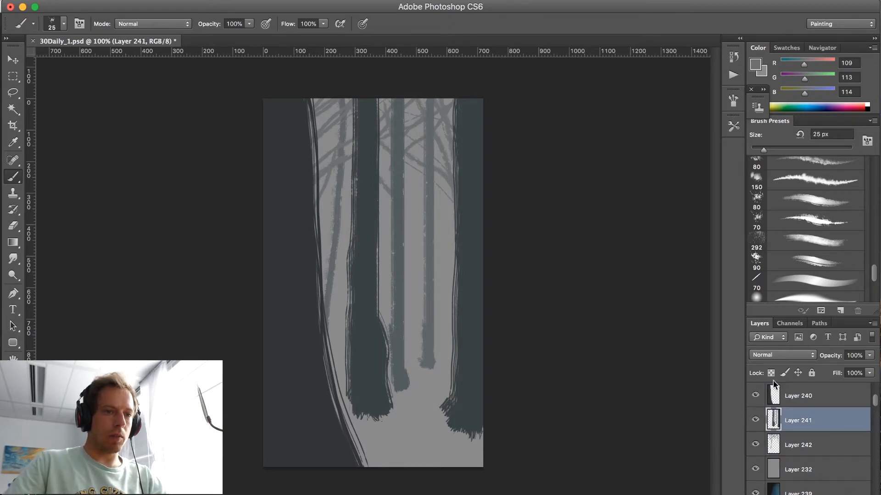
Create a new layer between Layer 240 and Layer 241.
left_click(796, 396)
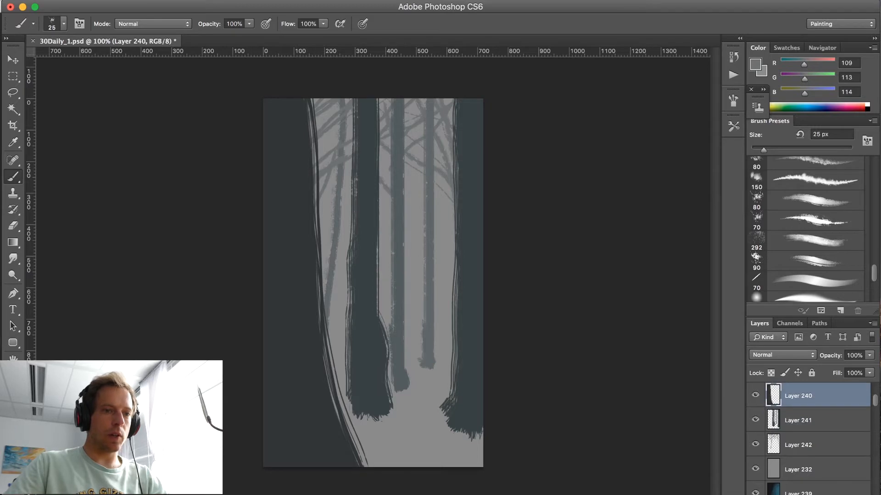
left_click(809, 420)
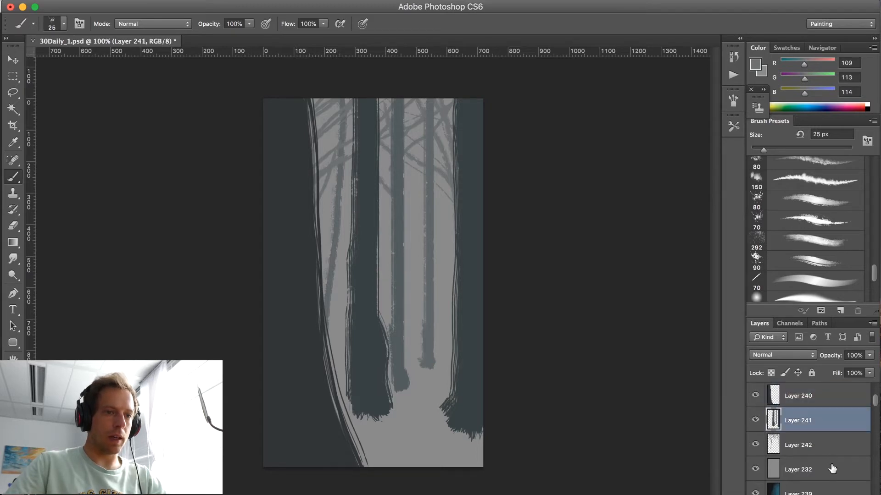
key("super+alt+shift+n")
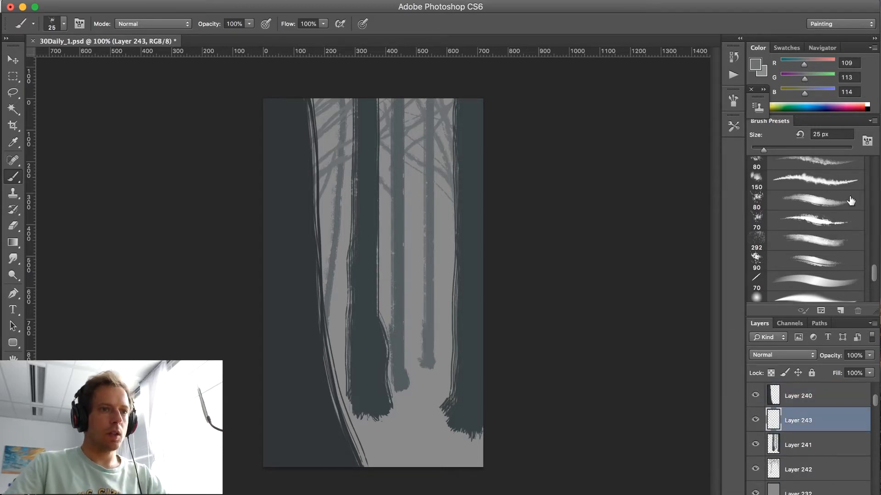
Choose the cloud-like 491 brush preset and reduce its size to 150 px.
scroll(845, 203, "up", 5)
left_click(828, 209)
key("bracketleft")
key("bracketleft")
Sample the distant trunk colour, lighten the foreground colour to #8b9598 and set the brush opacity to 20%.
left_click(431, 342, "alt")
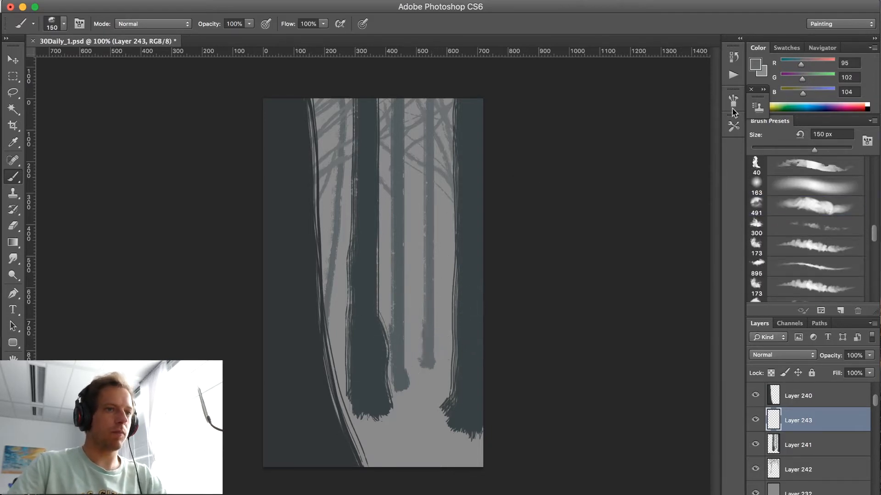
left_click(756, 67)
left_click(481, 172)
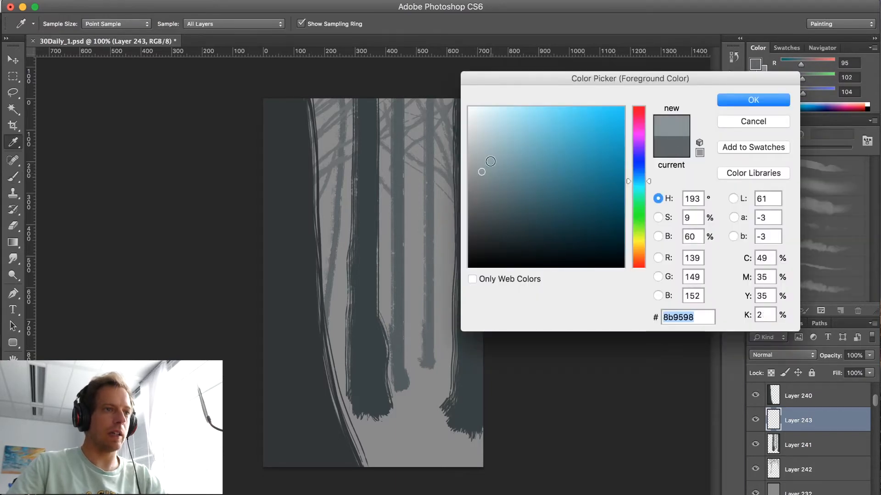
left_click(734, 102)
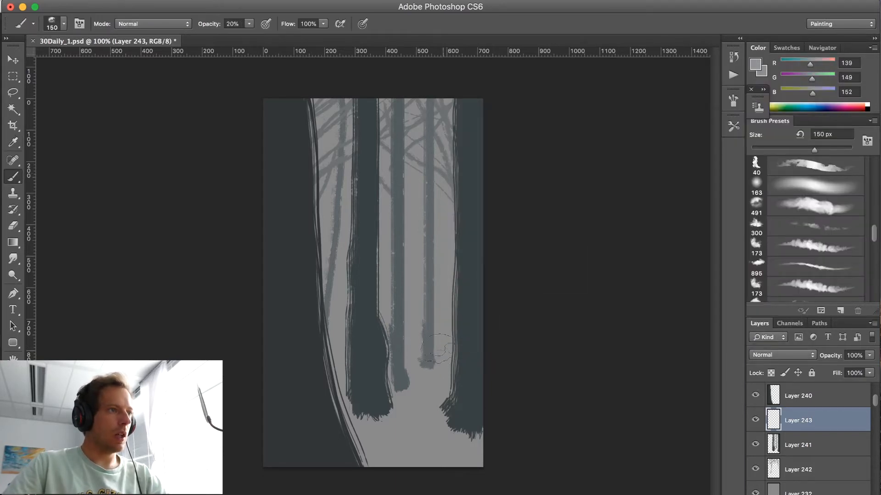
Reduce the brush to 90 px and paint faint mist over the lower parts of the midground trunks.
key("bracketleft")
key("bracketleft")
key("bracketleft")
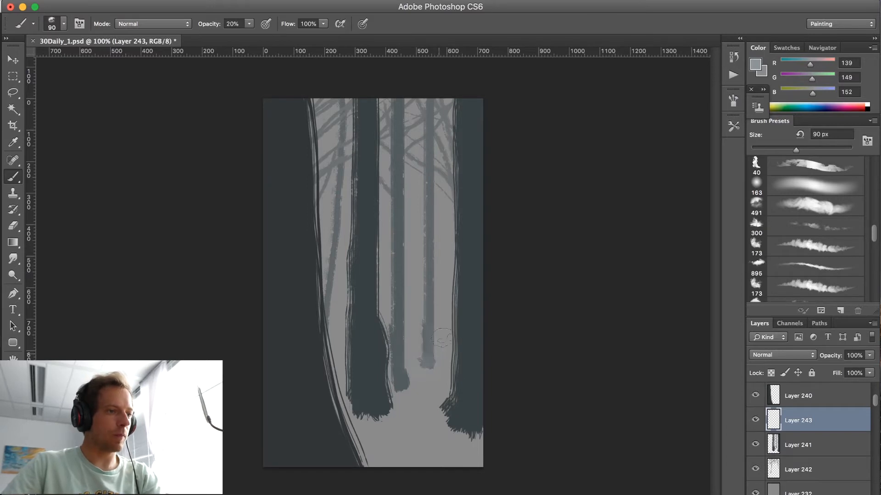
left_click_drag(374, 375, 367, 413)
left_click_drag(472, 294, 464, 367)
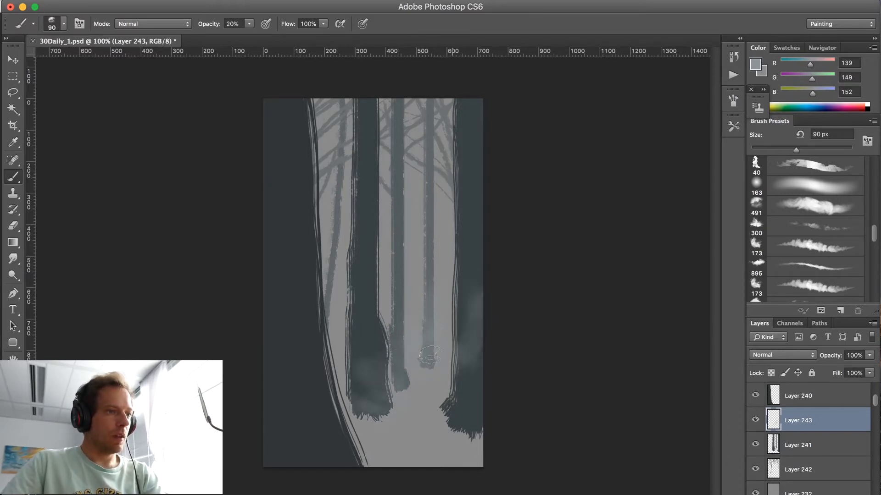
Reduce the brush to 50 px and paint thin mist along the trunks in the middle of the scene.
key("bracketleft")
key("bracketleft")
key("bracketleft")
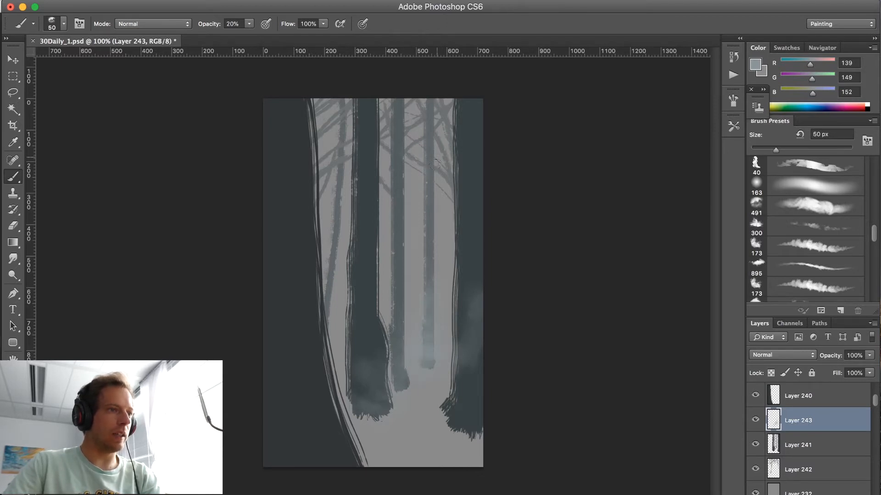
left_click_drag(377, 181, 373, 315)
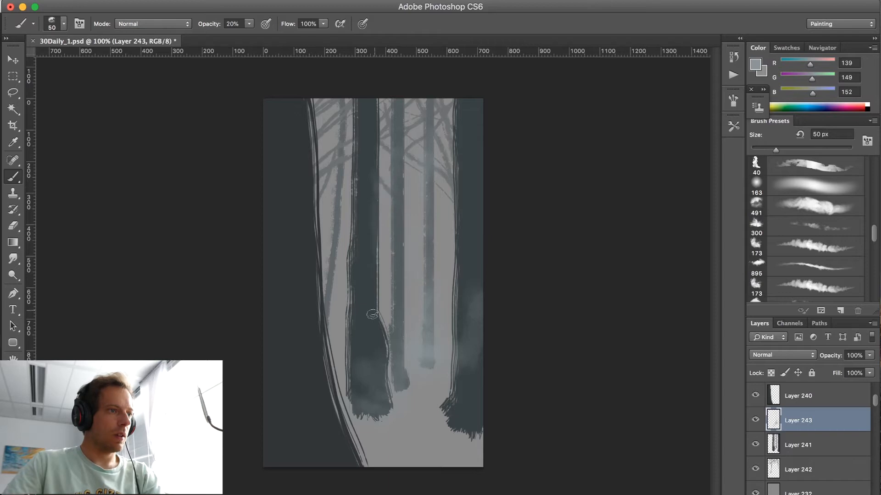
Enlarge the brush to 90 px and add cloudy mist over the large midground trunks, ending with a 70 px brush.
key("bracketright")
key("bracketright")
key("bracketright")
key("bracketright")
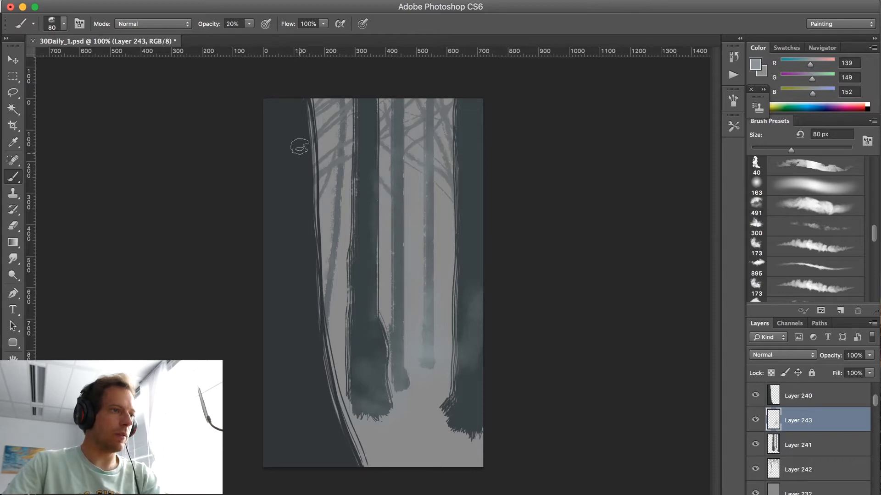
mouse_move(447, 182)
left_mouse_down()
mouse_move(455, 213)
mouse_move(446, 267)
mouse_move(460, 195)
left_mouse_up()
mouse_move(453, 347)
left_mouse_down()
mouse_move(455, 323)
mouse_move(453, 349)
left_mouse_up()
left_click_drag(382, 355, 342, 356)
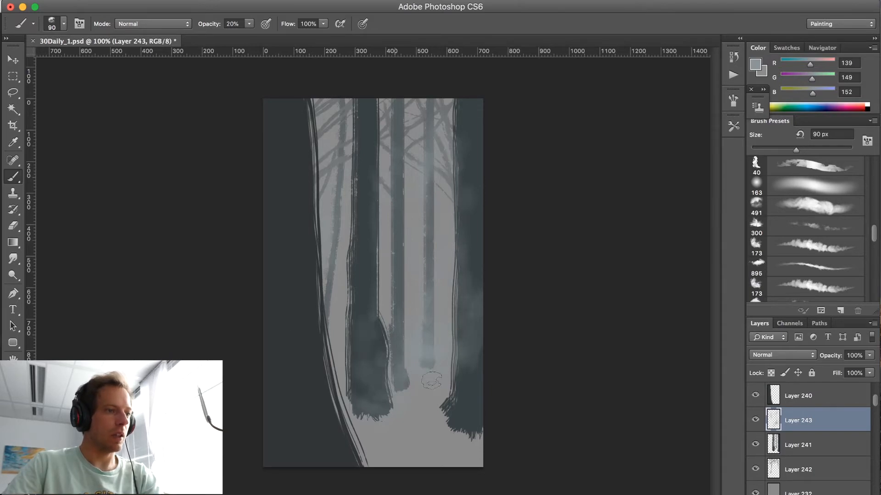
key("bracketleft")
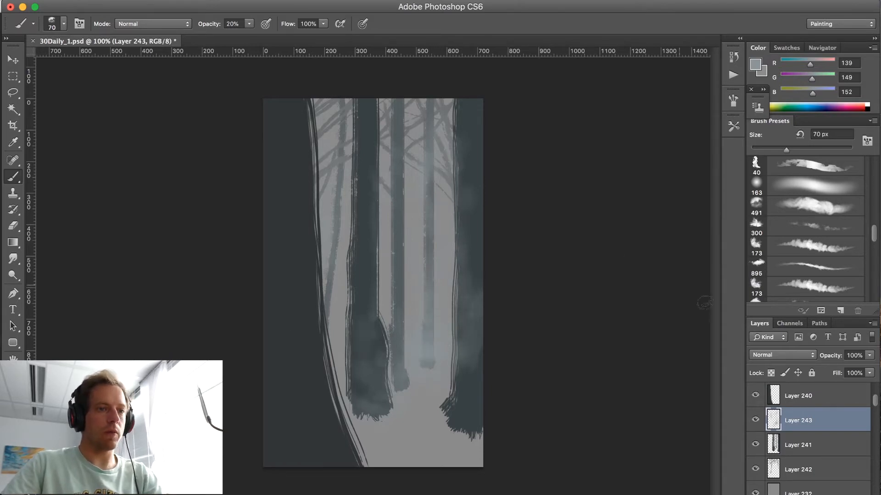
Create a new layer directly beneath Layer 242, which holds the background trunks.
left_click(822, 446)
left_click(810, 479)
key("alt+shift+super+n")
key("super+bracketleft")
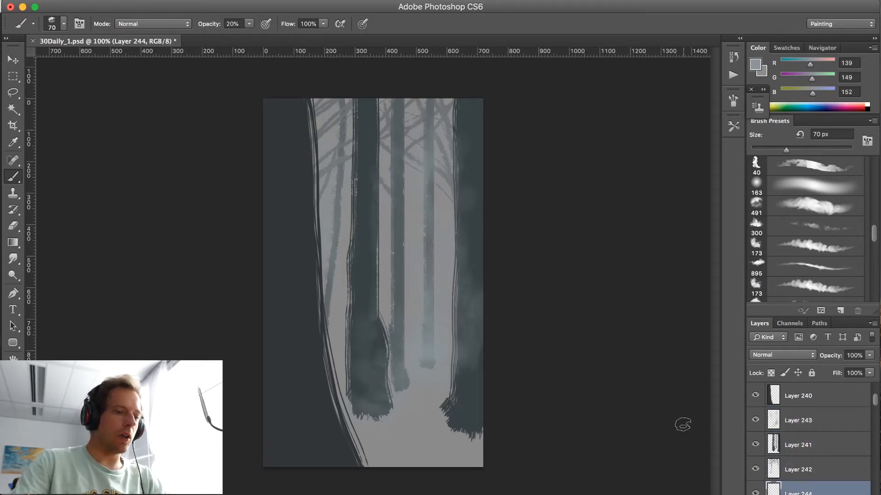
Sample the background grey and set the foreground colour to the pale blue #c2d8dd.
left_click(457, 198, "alt")
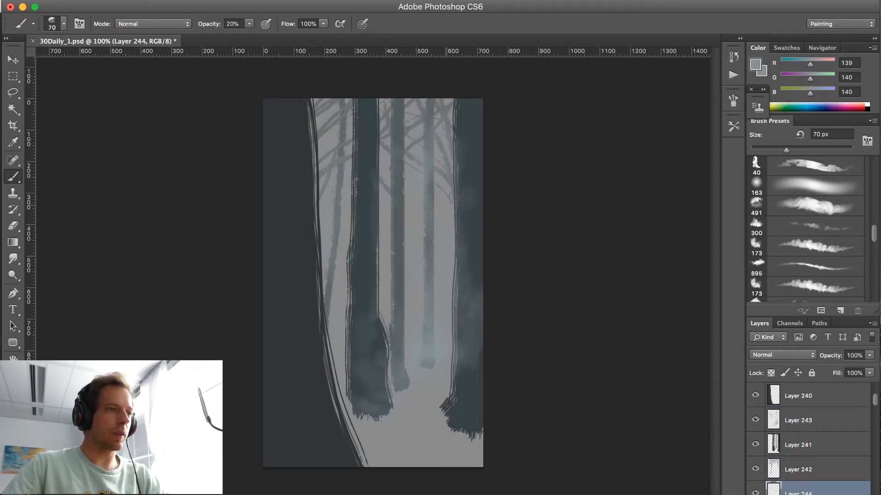
left_click(755, 64)
left_click(487, 129)
left_click(487, 129)
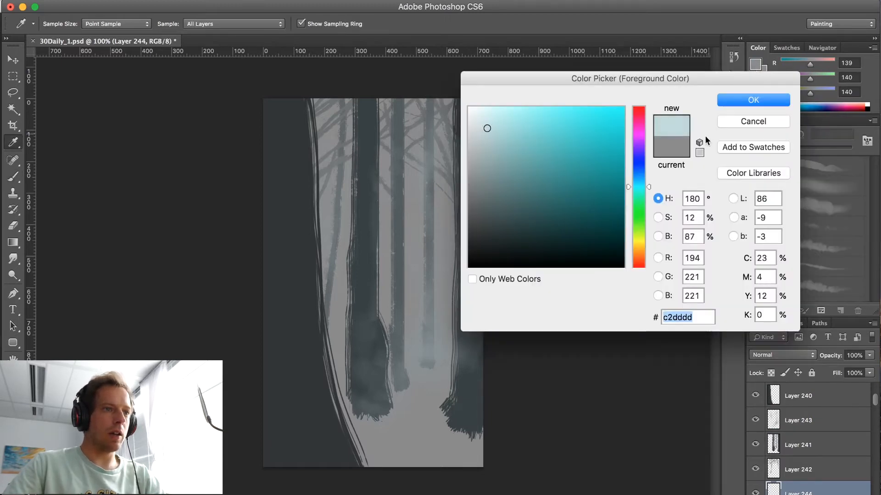
mouse_move(648, 186)
left_mouse_down()
mouse_move(649, 154)
mouse_move(655, 182)
left_mouse_up()
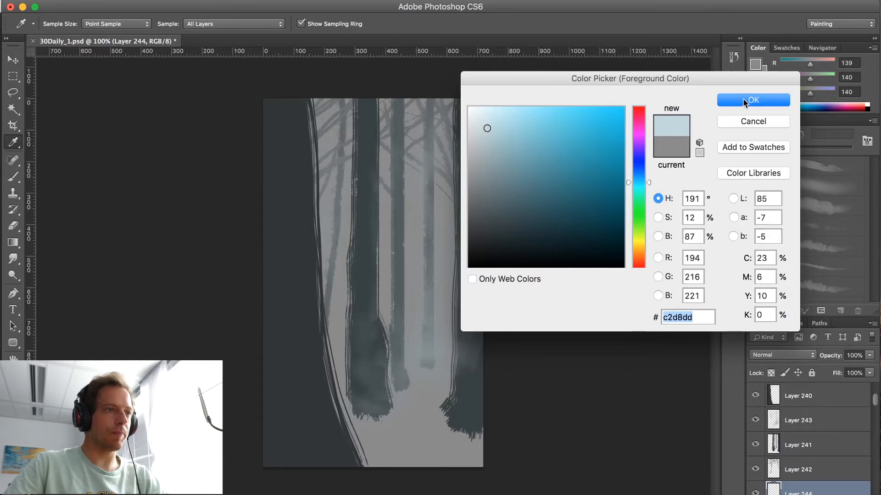
left_click(742, 100)
Enlarge the brush to 175 px and paint a pale blue glow at 80% opacity behind the trunks.
key("bracketright")
key("bracketright")
key("bracketright")
key("bracketright")
key("bracketright")
key("bracketright")
left_click_drag(415, 165, 435, 273)
left_click_drag(419, 181, 438, 289)
mouse_move(399, 311)
left_mouse_down()
mouse_move(415, 197)
mouse_move(442, 264)
mouse_move(388, 225)
mouse_move(387, 205)
mouse_move(386, 312)
mouse_move(415, 276)
mouse_move(440, 298)
mouse_move(418, 284)
left_mouse_up()
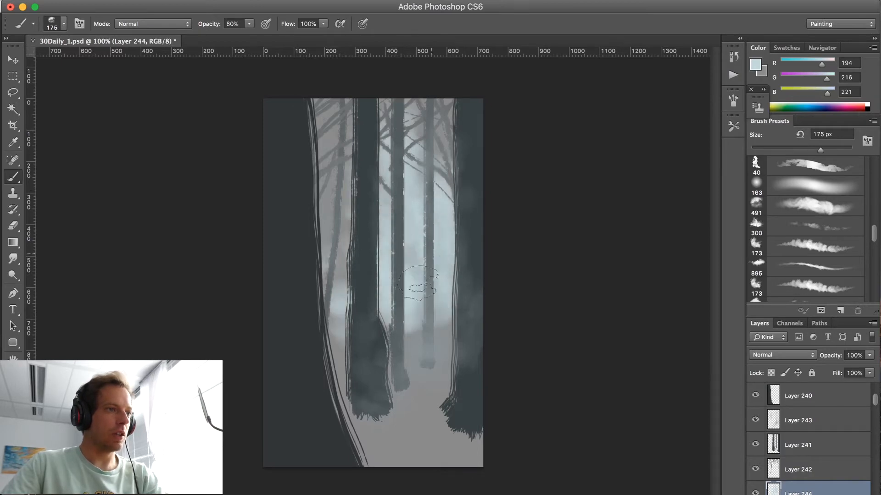
Sample the dark trunk colour and soften the glow in the upper background at 10% opacity.
left_click(469, 117, "alt")
key("1")
mouse_move(385, 173)
left_mouse_down()
mouse_move(394, 168)
mouse_move(317, 113)
left_mouse_up()
Set the foreground colour to the blue-grey #768d93 and tint the upper background haze at 20% brush opacity.
left_click(443, 217, "alt")
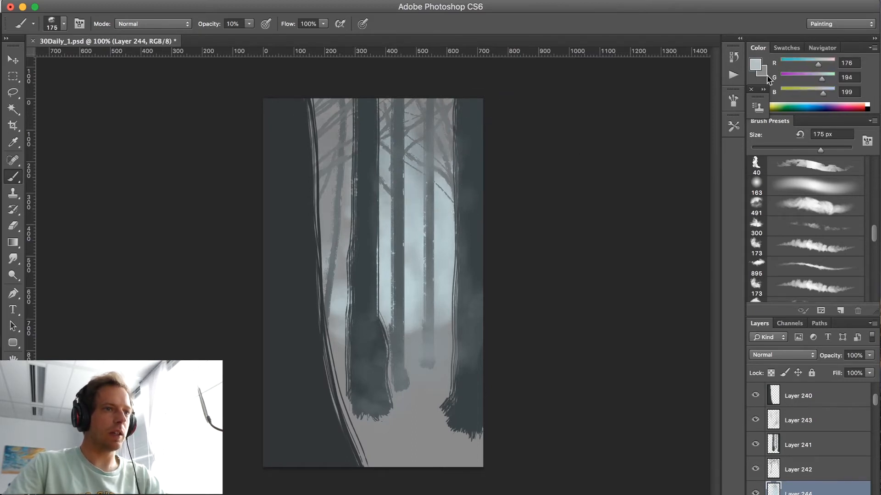
left_click(755, 65)
left_click(500, 173)
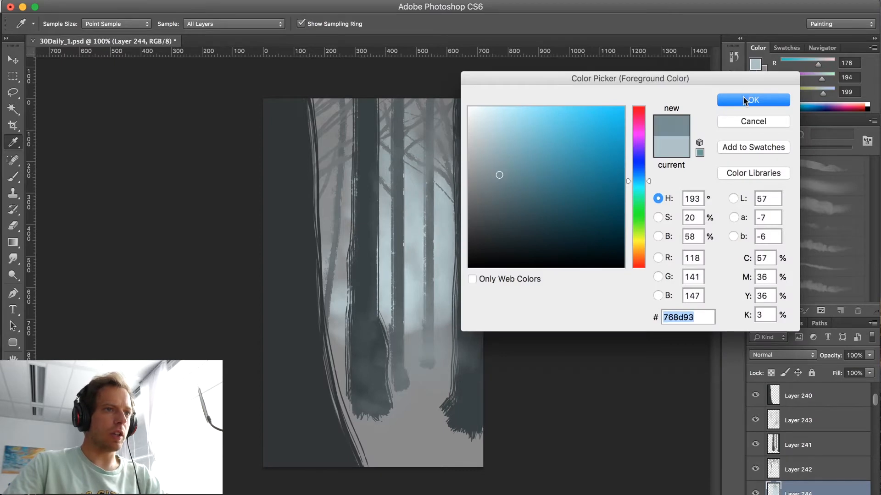
key("Return")
key("2")
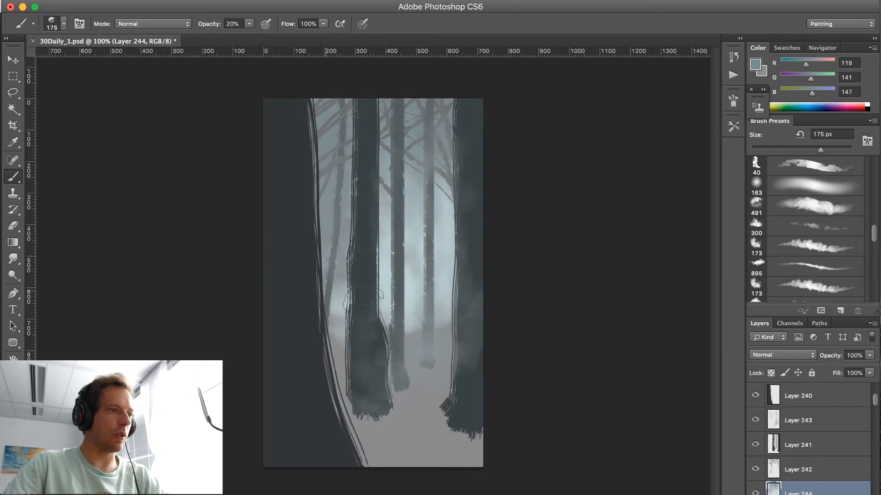
Sample the light blue of the glow and extend the mist across the lower background at 100% opacity.
left_click(435, 236, "alt")
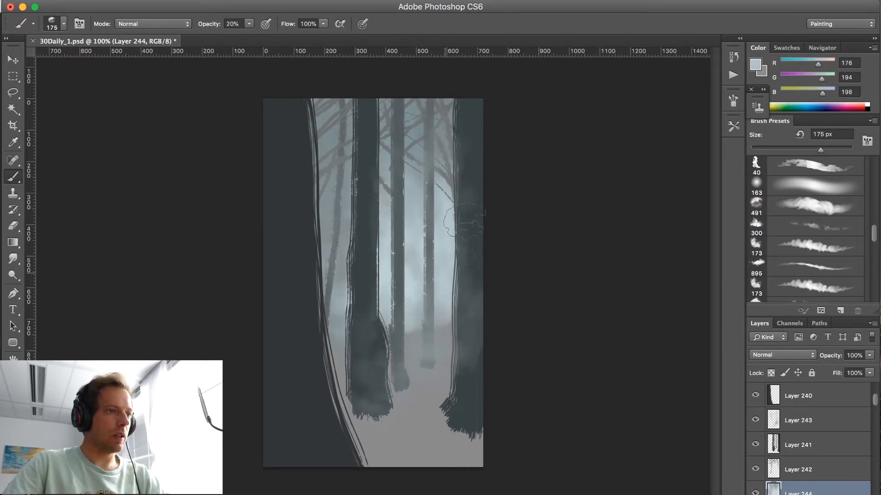
key("0")
mouse_move(442, 321)
left_mouse_down()
mouse_move(341, 324)
mouse_move(303, 335)
left_mouse_up()
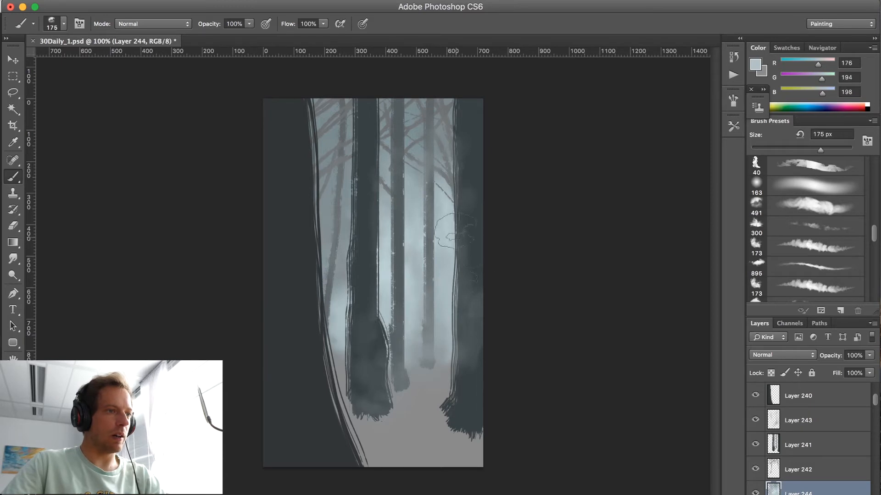
Set the foreground colour to #d1ebef, brighten the mist around the trunk bases, and sample the grey-blue haze.
left_click(453, 238, "alt")
left_click(755, 67)
mouse_move(495, 133)
left_mouse_down()
mouse_move(483, 122)
mouse_move(720, 101)
mouse_move(487, 117)
left_mouse_up()
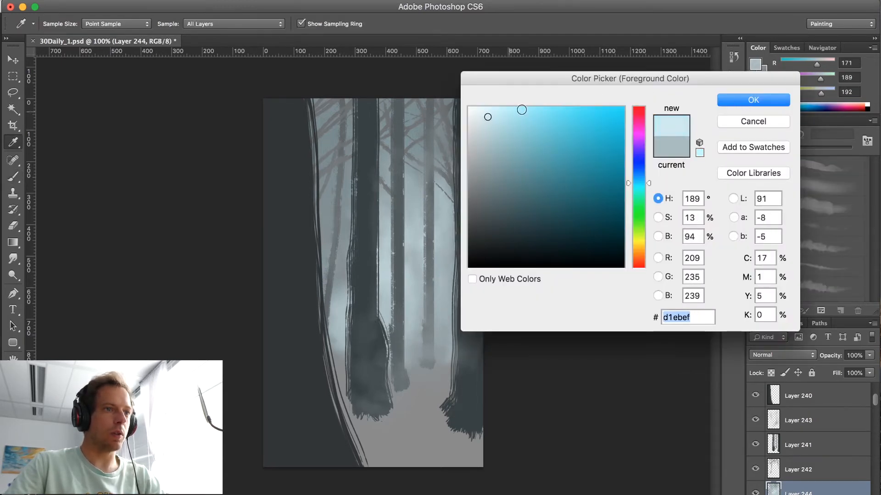
key("Return")
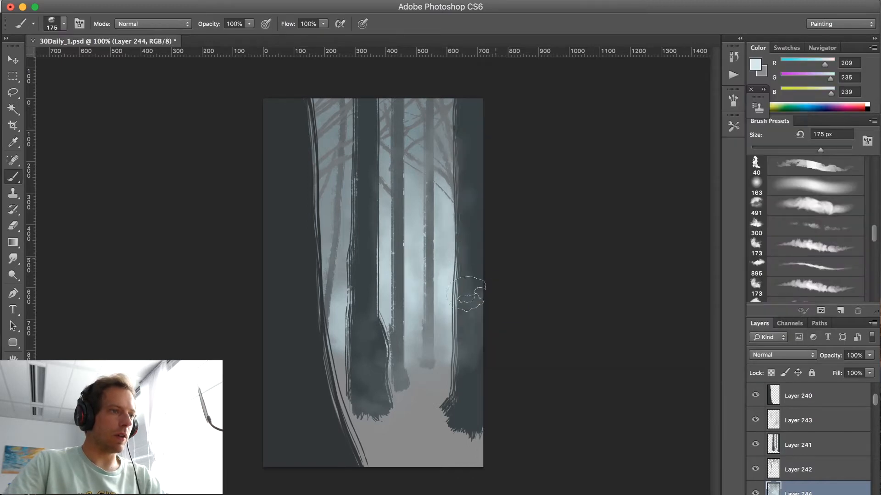
mouse_move(344, 307)
left_mouse_down()
mouse_move(309, 331)
mouse_move(338, 354)
mouse_move(340, 378)
left_mouse_up()
left_click_drag(431, 360, 452, 355)
left_click(344, 265, "alt")
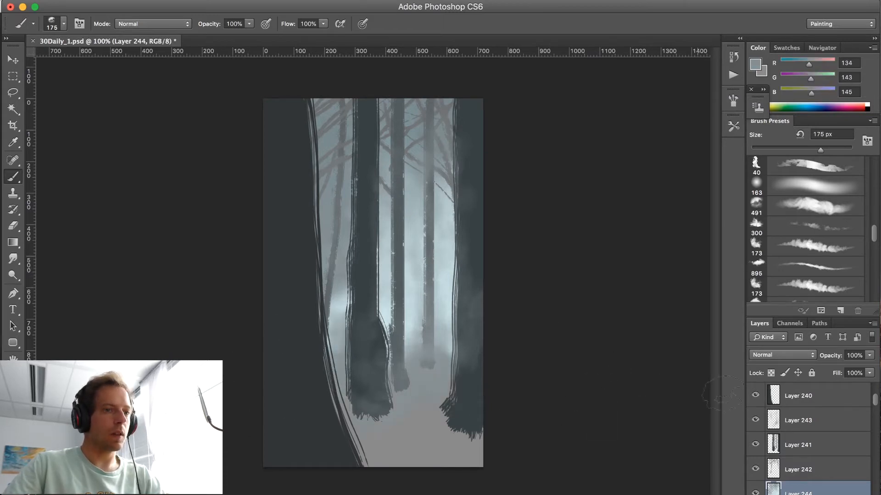
Create a new layer above Layer 243 and choose the textured 40 px brush preset.
left_click(809, 422)
key("super+alt+shift+n")
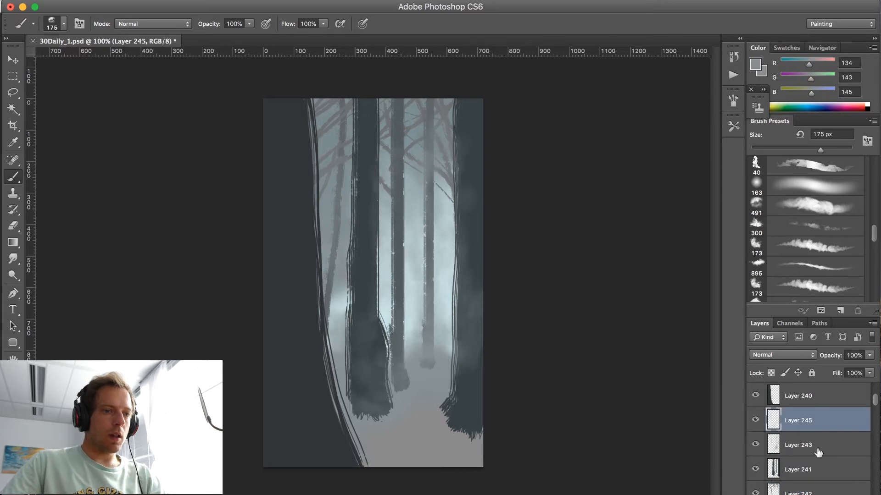
left_click(814, 166)
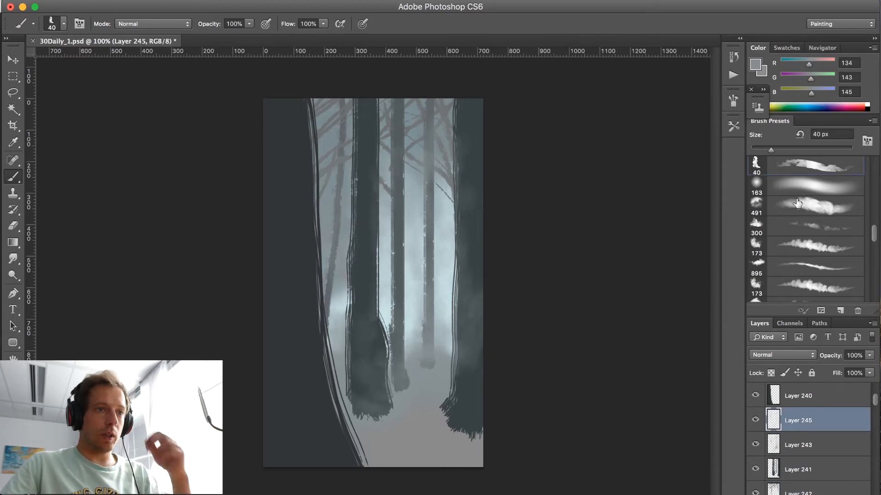
mouse_move(433, 248)
left_mouse_down()
mouse_move(459, 266)
mouse_move(431, 336)
left_mouse_up()
key("super+z")
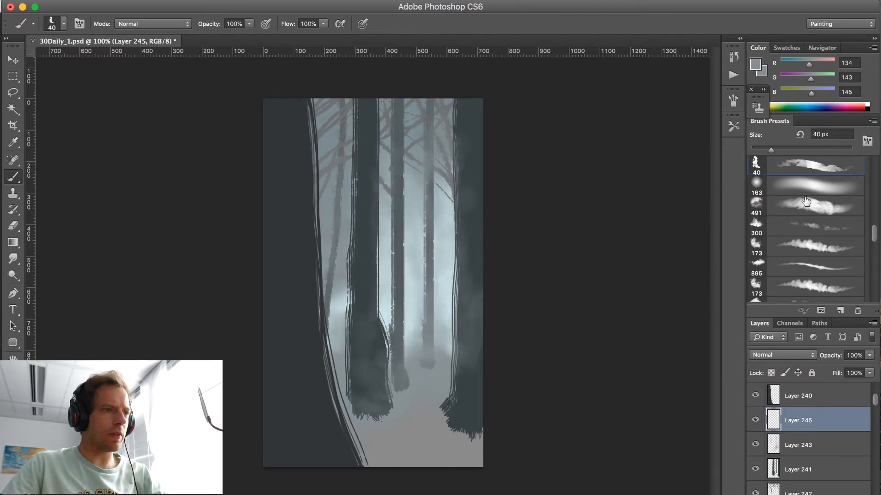
left_click_drag(871, 227, 873, 216)
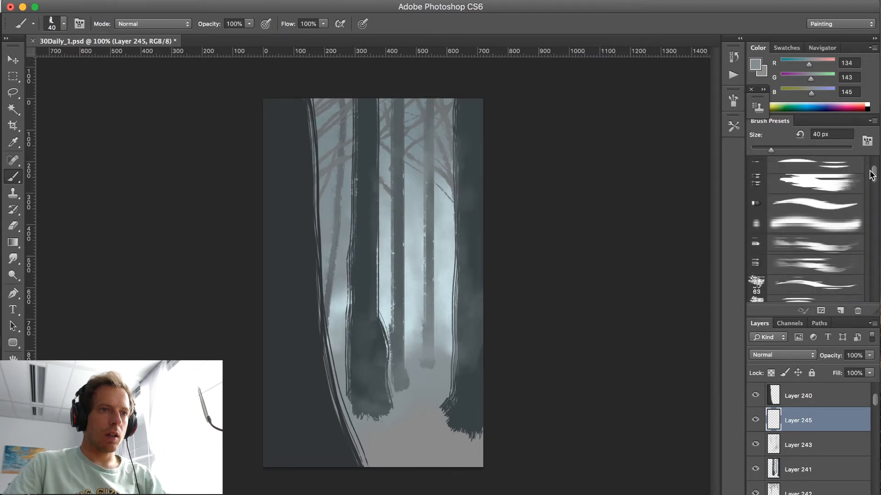
scroll(874, 219, "down", 3)
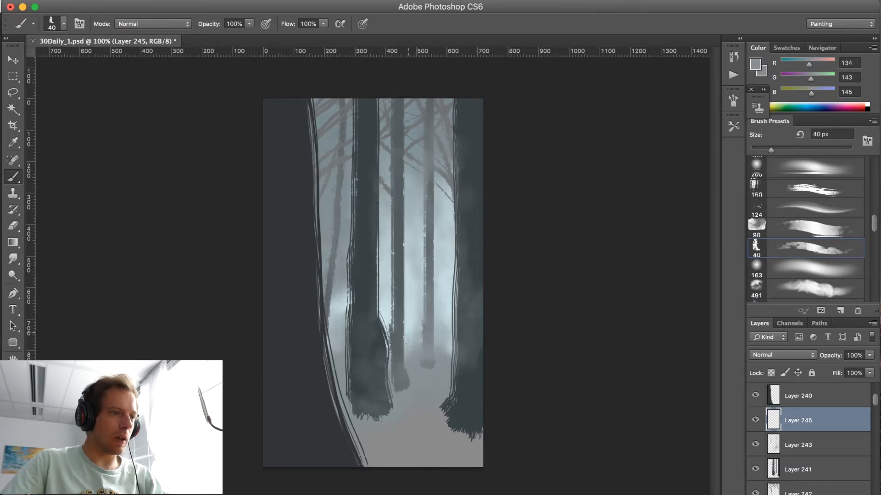
Paint the forest floor between the trunks with sampled pale and dark tones, reducing the brush to 10 px for finer strokes.
left_click(449, 323, "alt")
mouse_move(428, 367)
left_mouse_down()
mouse_move(444, 376)
mouse_move(420, 382)
mouse_move(425, 393)
mouse_move(400, 394)
mouse_move(400, 414)
mouse_move(364, 424)
mouse_move(455, 418)
mouse_move(444, 402)
mouse_move(356, 420)
mouse_move(412, 405)
mouse_move(417, 387)
mouse_move(396, 391)
mouse_move(428, 379)
mouse_move(430, 362)
mouse_move(415, 369)
mouse_move(425, 379)
mouse_move(367, 394)
mouse_move(400, 388)
mouse_move(385, 417)
mouse_move(337, 414)
mouse_move(345, 406)
mouse_move(395, 407)
mouse_move(443, 407)
mouse_move(385, 413)
mouse_move(464, 413)
left_mouse_up()
left_click(419, 358, "alt")
left_click(366, 393, "alt")
key("bracketleft")
key("bracketleft")
mouse_move(408, 415)
left_mouse_down()
mouse_move(438, 423)
mouse_move(435, 415)
mouse_move(418, 422)
left_mouse_up()
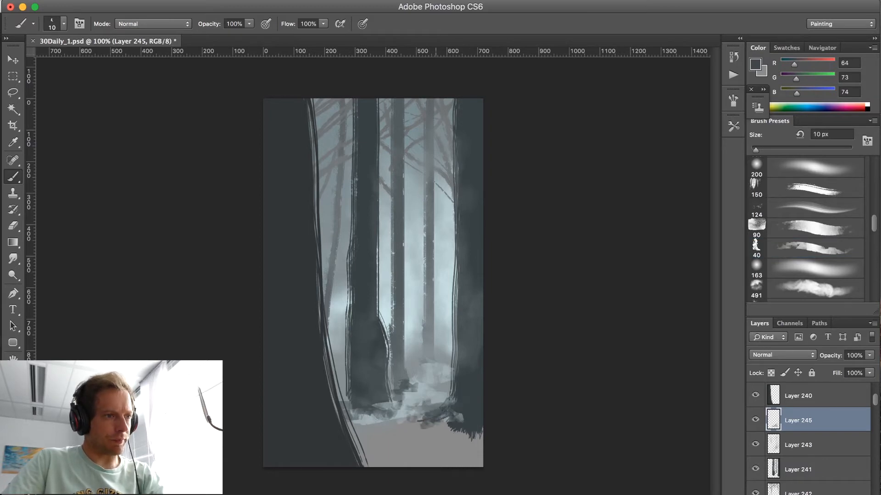
Paint a dark root from the large trunk across the path, and refine the ground by the distant trunks with a 25 px brush.
left_click(471, 406, "alt")
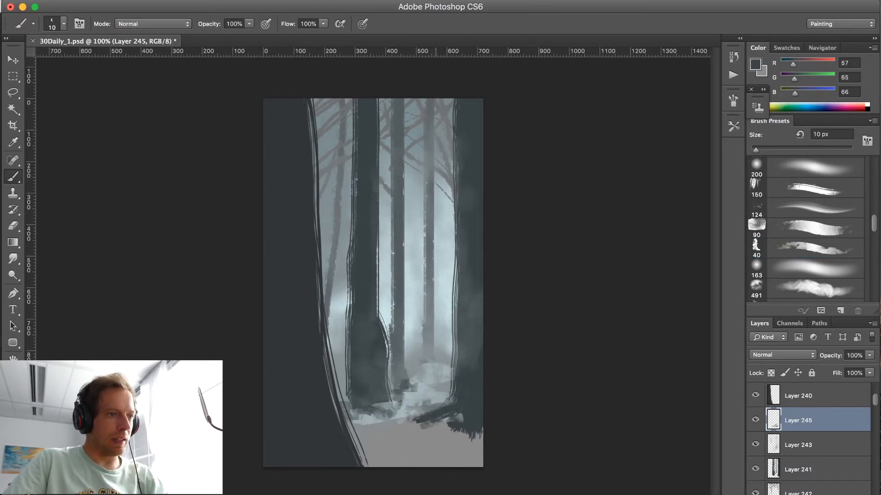
left_click_drag(412, 418, 377, 428)
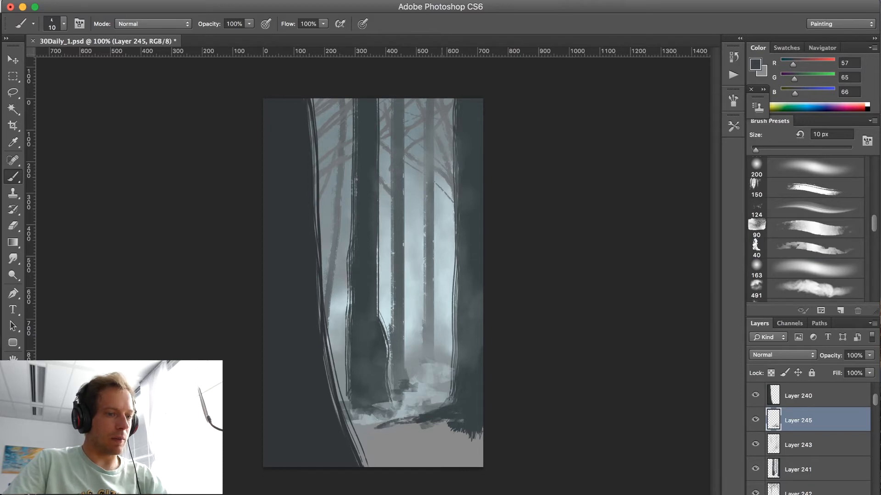
key("bracketright")
left_click_drag(435, 380, 408, 367)
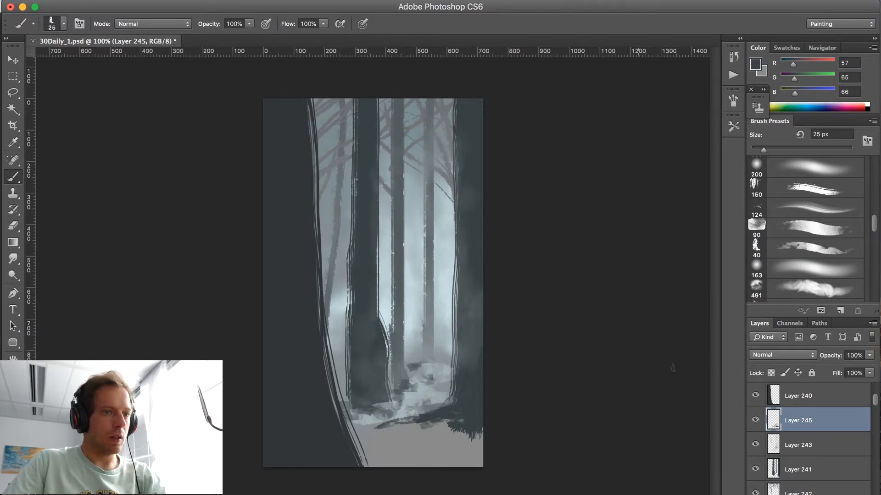
Move the forest-floor Layer 245 beneath Layer 242.
key("super+bracketleft")
key("super+bracketleft")
key("super+bracketleft")
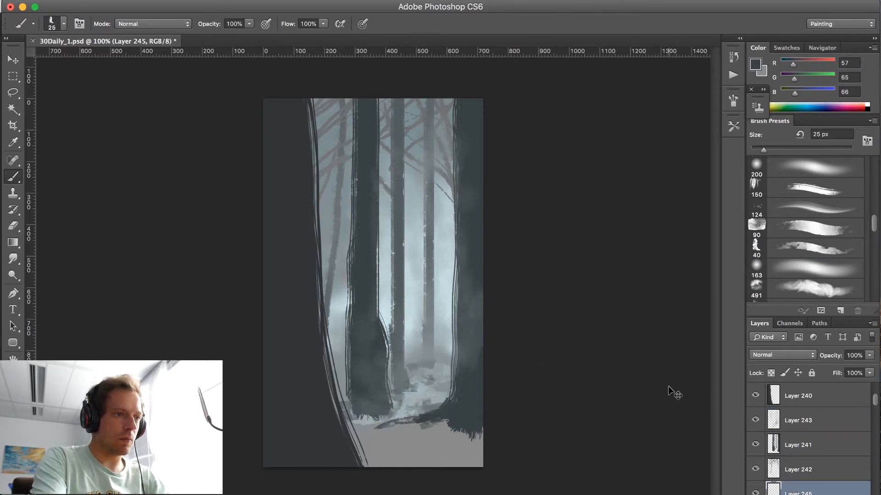
Enlarge the brush to 45 px and paint dark ground between the foreground trunk and the large midground trunk's base.
key("bracketright")
key("bracketright")
key("bracketright")
key("bracketright")
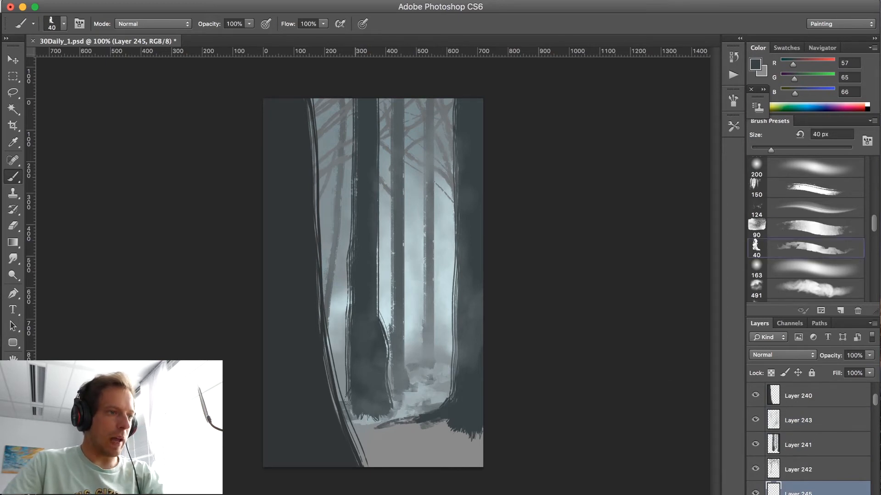
left_click_drag(308, 413, 355, 413)
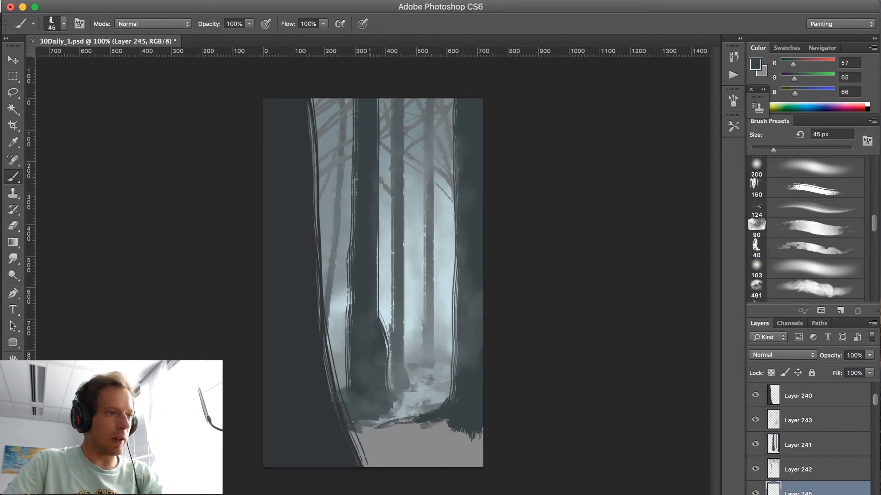
Paint sampled mid and dark grey tones over the distant forest floor to darken the pale path between the trunks.
left_click(431, 386, "alt")
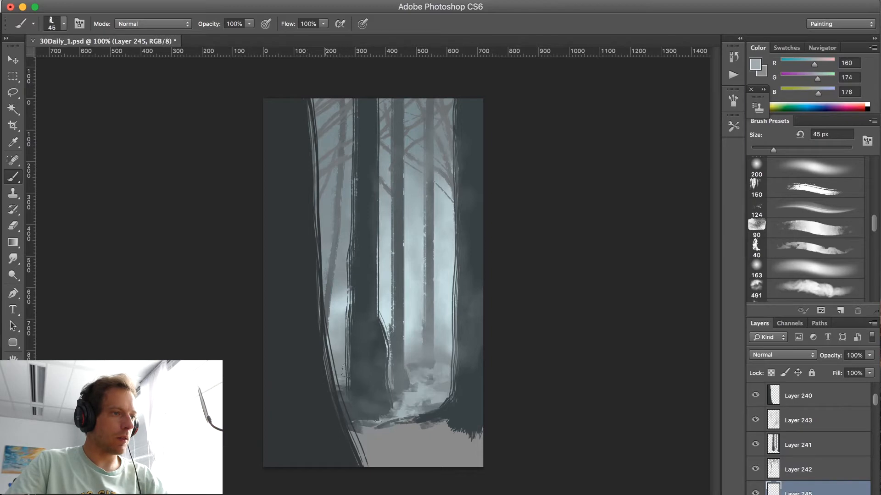
left_click(418, 369, "alt")
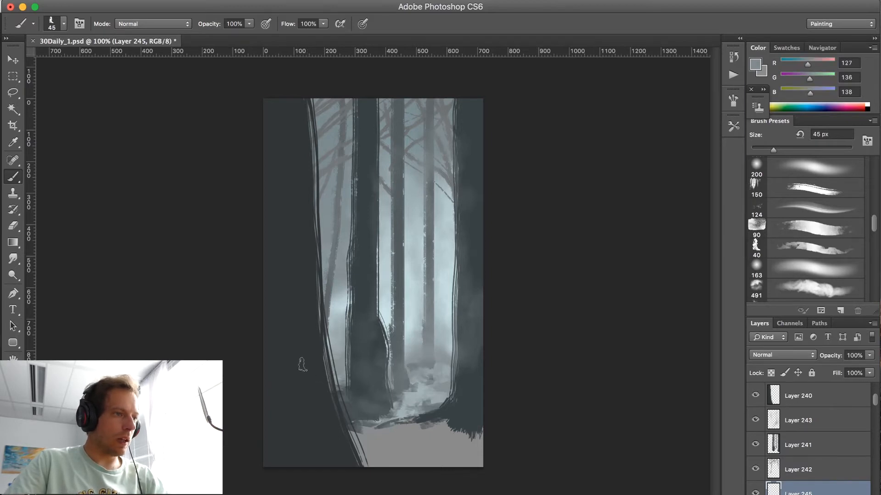
left_click(392, 380, "alt")
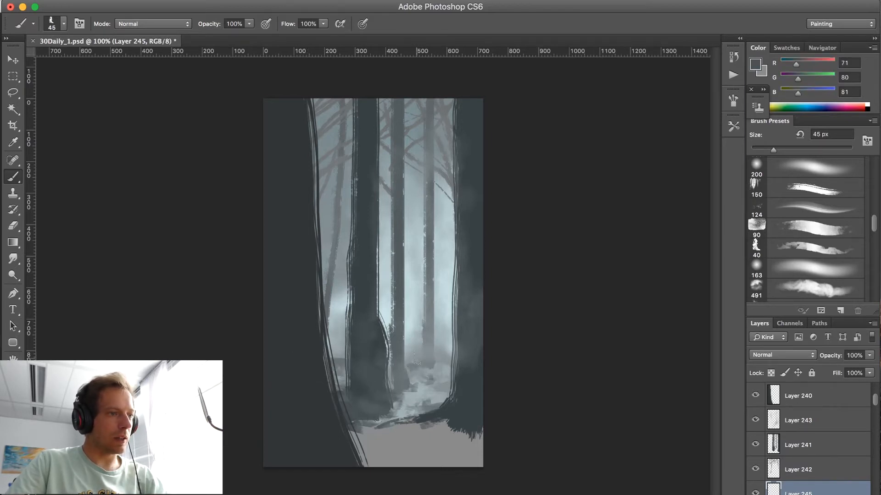
mouse_move(437, 378)
left_mouse_down()
mouse_move(414, 382)
mouse_move(445, 395)
mouse_move(421, 388)
left_mouse_up()
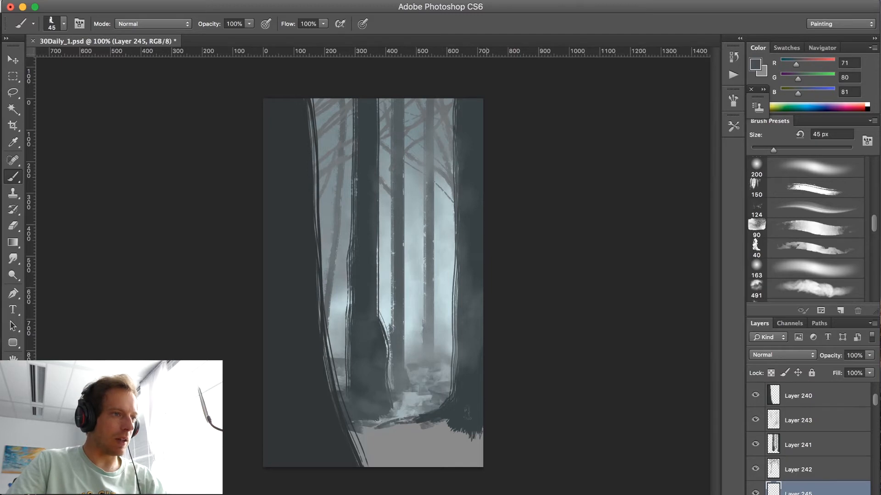
Cover the bare foreground below the root with broad strokes of dark trunk tones, forming shadowed ground across the lower canvas.
left_click_drag(446, 424, 391, 431)
left_click(480, 407, "alt")
mouse_move(454, 415)
left_mouse_down()
mouse_move(406, 429)
mouse_move(399, 443)
left_mouse_up()
mouse_move(521, 427)
left_mouse_down()
mouse_move(367, 472)
mouse_move(437, 472)
mouse_move(481, 464)
mouse_move(459, 436)
mouse_move(374, 446)
left_mouse_up()
left_click(304, 412, "alt")
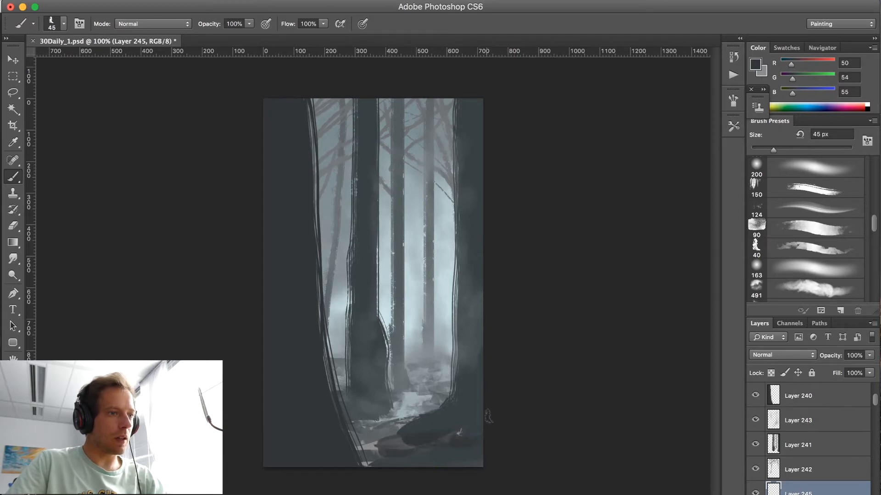
mouse_move(459, 432)
left_mouse_down()
mouse_move(422, 439)
mouse_move(337, 428)
mouse_move(428, 435)
mouse_move(428, 405)
left_mouse_up()
mouse_move(377, 438)
left_mouse_down()
mouse_move(360, 446)
mouse_move(410, 467)
mouse_move(478, 459)
left_mouse_up()
Darken the foreground trunk on Layer 240 with a Brightness/Contrast adjustment, setting Brightness to -56.
left_click(806, 399)
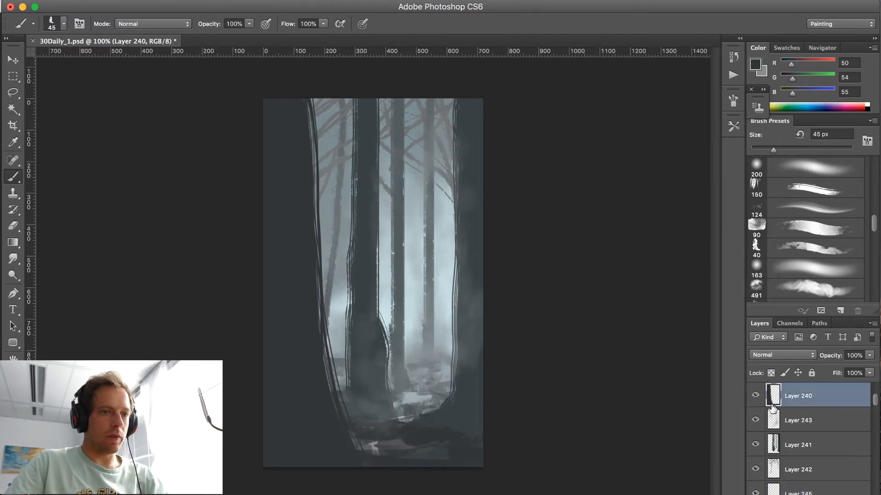
left_click(140, 3)
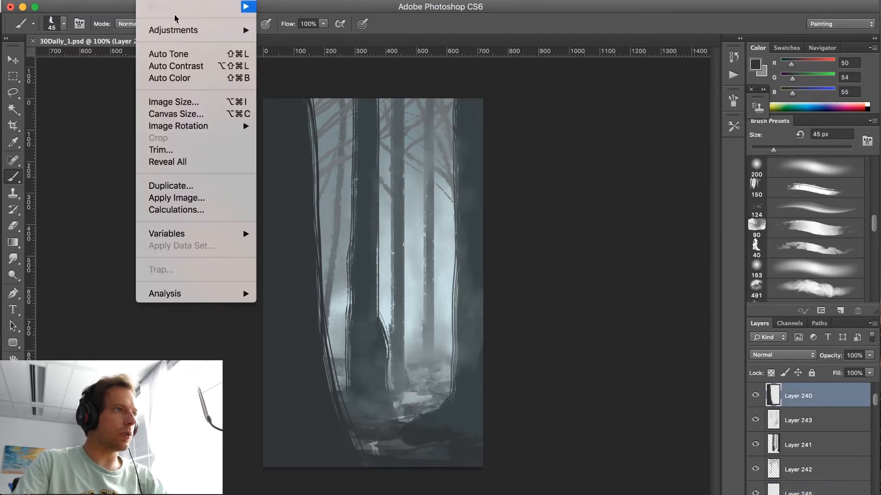
mouse_move(197, 30)
left_click(285, 29)
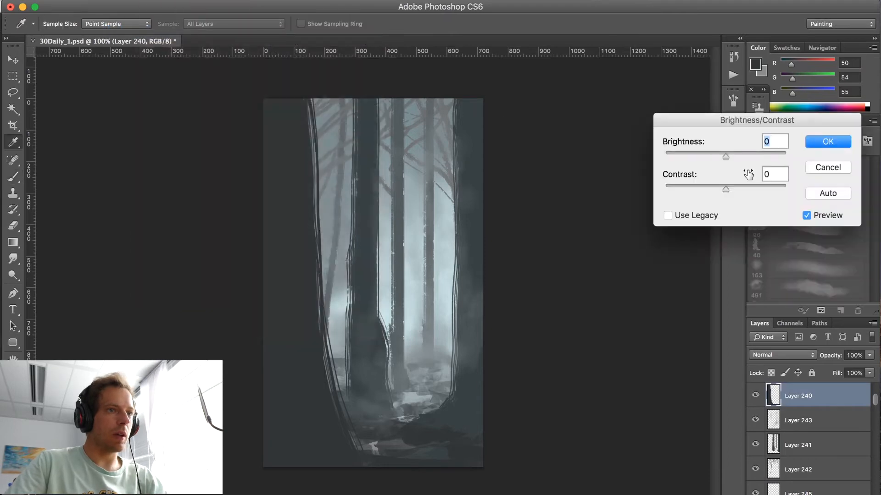
left_click_drag(723, 155, 705, 153)
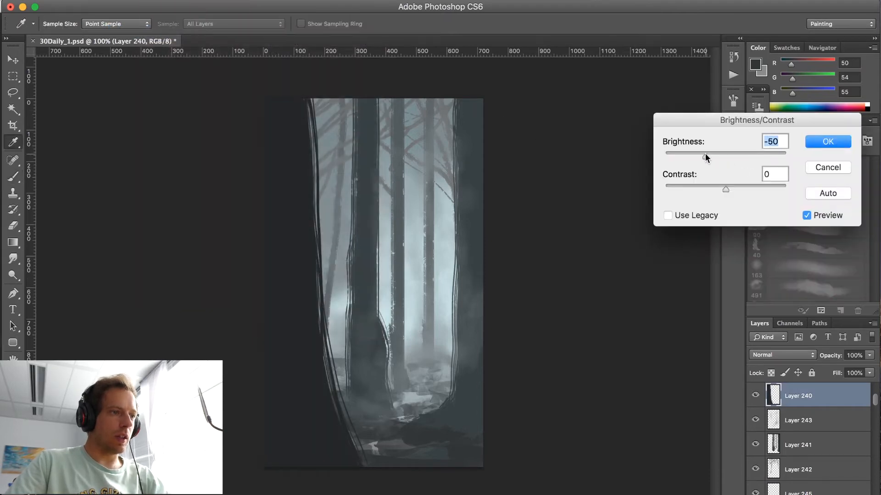
left_click(823, 143)
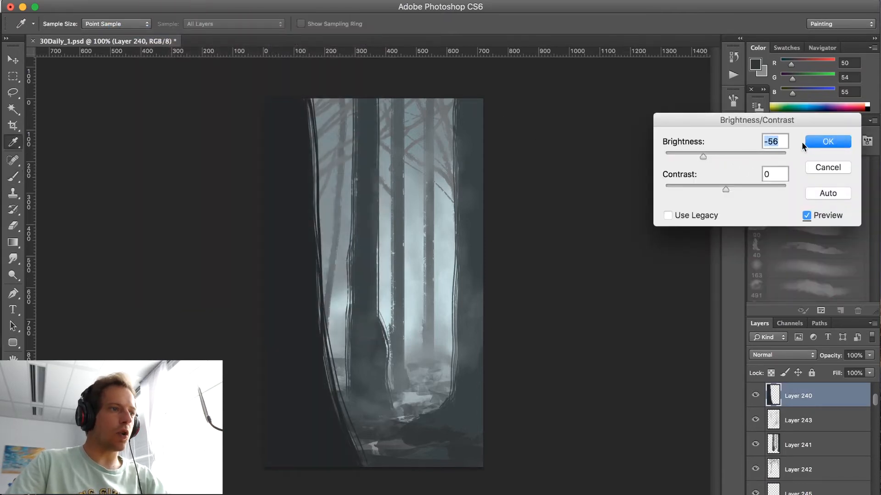
On a new layer, paint lighter bark texture within a selection of Layer 240's trunk, reducing the brush to 25 px, and deselect.
key("b")
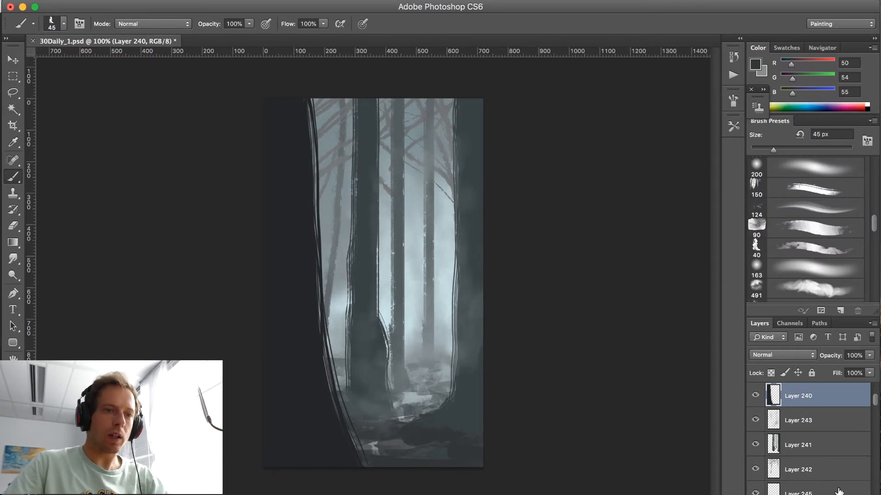
key("super+alt+shift+n")
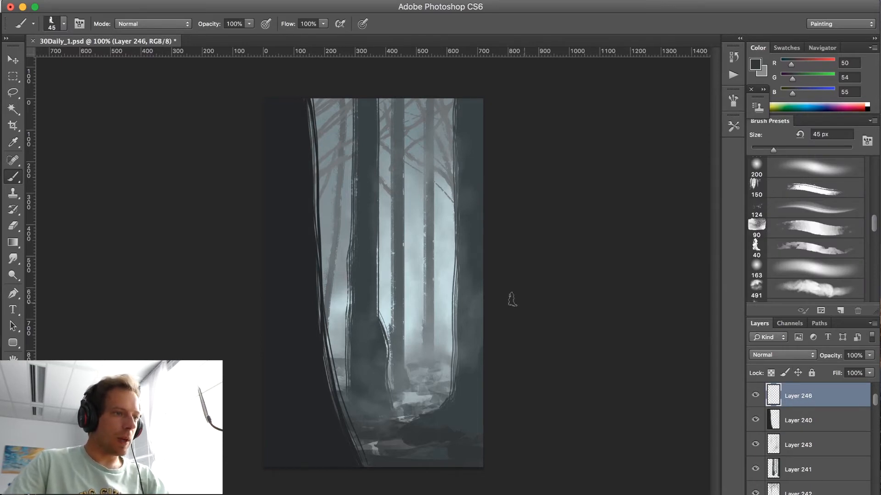
left_click(486, 230, "alt")
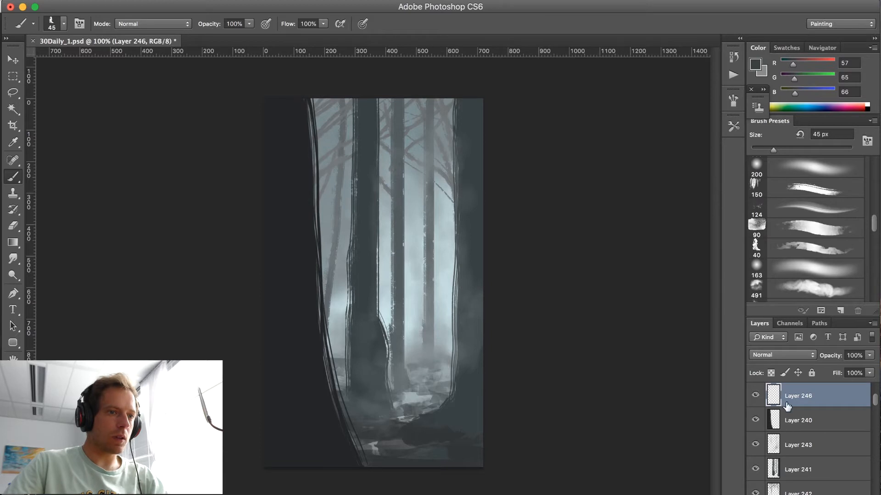
left_click(773, 420, "super")
left_click_drag(299, 227, 326, 441)
key("bracketleft")
key("bracketleft")
key("bracketleft")
key("bracketleft")
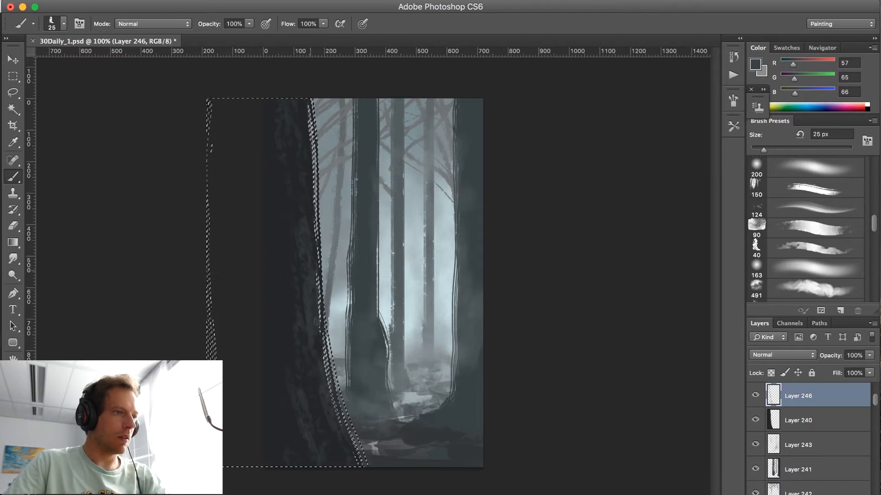
key("m")
left_click(104, 112)
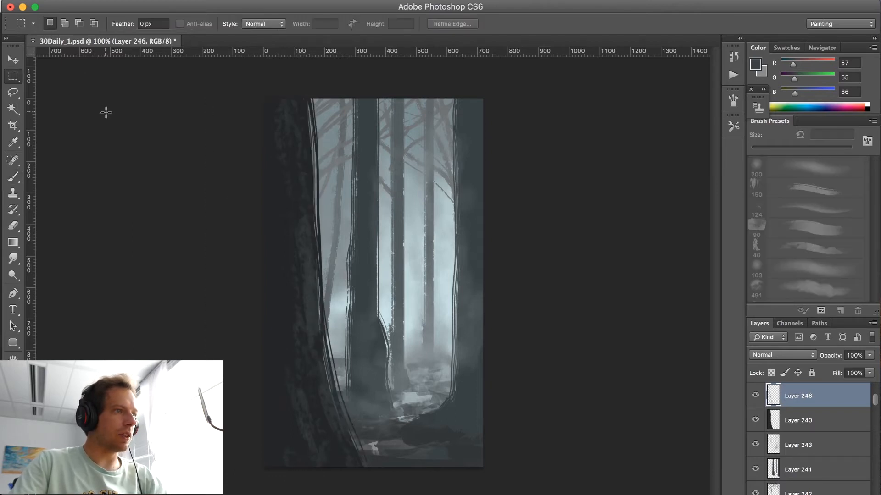
Move the foreground trunk on Layer 240 together with its bark texture on Layer 246 slightly inward over the scene.
key("v")
left_click_drag(309, 314, 323, 317)
key("super+z")
left_click(817, 428, "shift")
left_click_drag(270, 340, 327, 344)
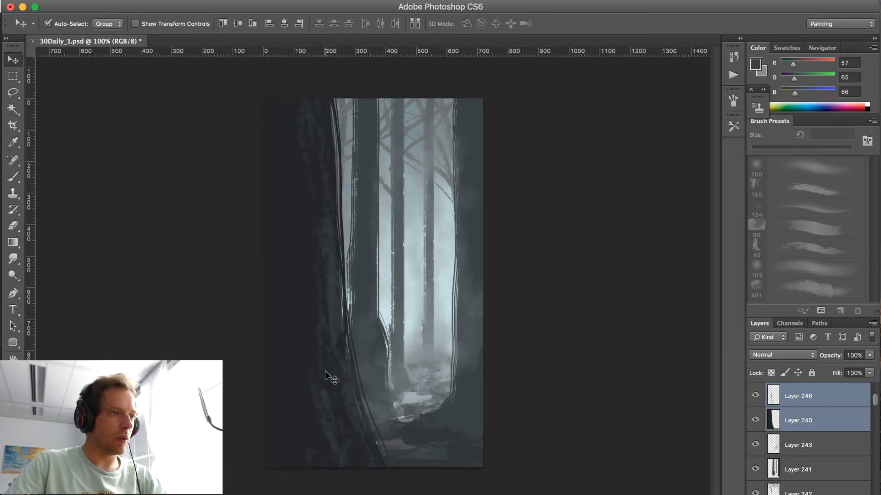
left_click_drag(325, 375, 328, 361)
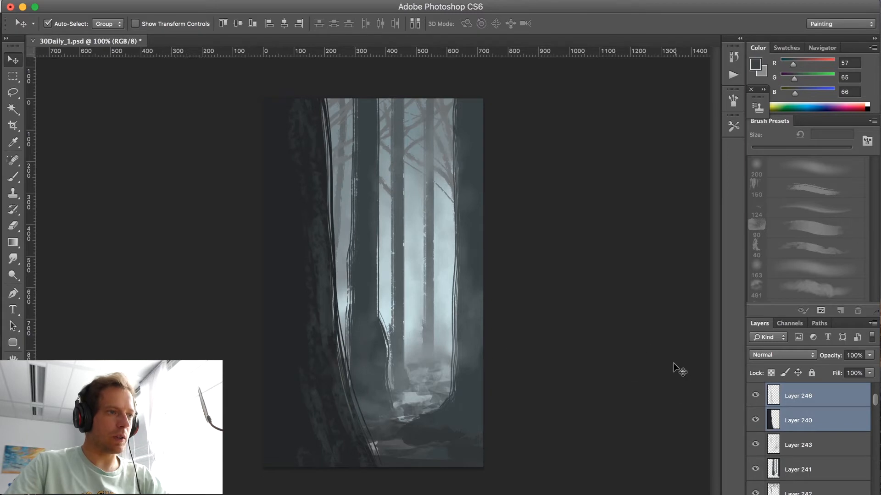
On Layer 241, paint pale fog-coloured highlights along the large right trunk's base and root with an 8 px brush.
left_click(480, 407)
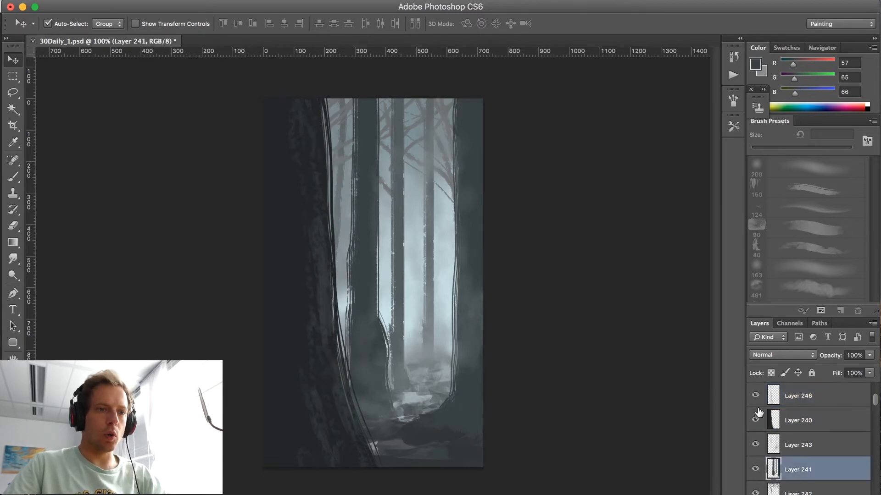
key("b")
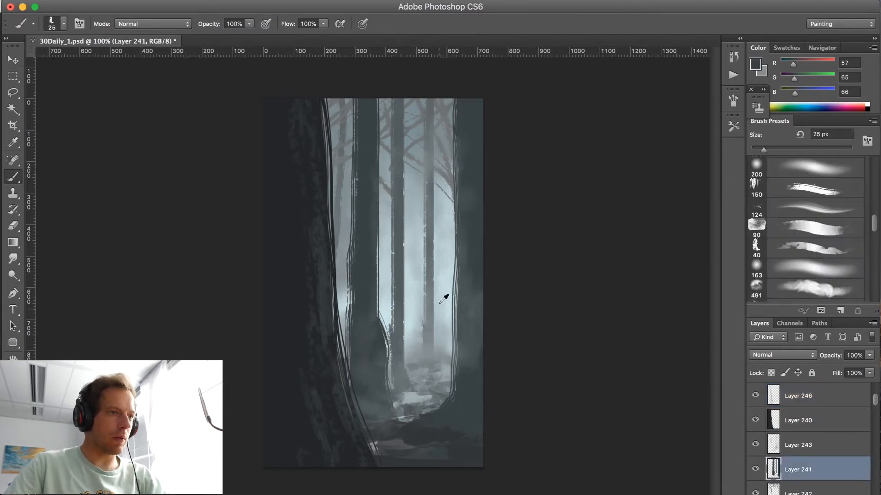
left_click(448, 273, "alt")
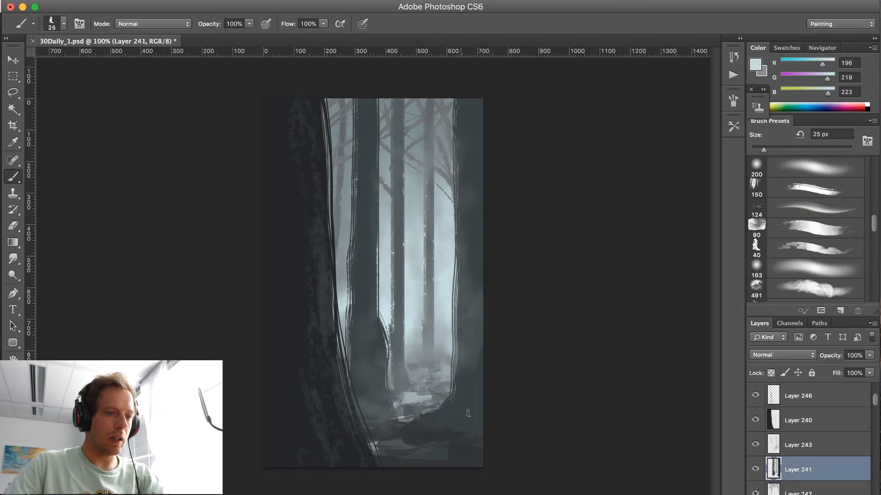
key("bracketleft")
key("bracketleft")
key("bracketleft")
key("bracketleft")
key("bracketleft")
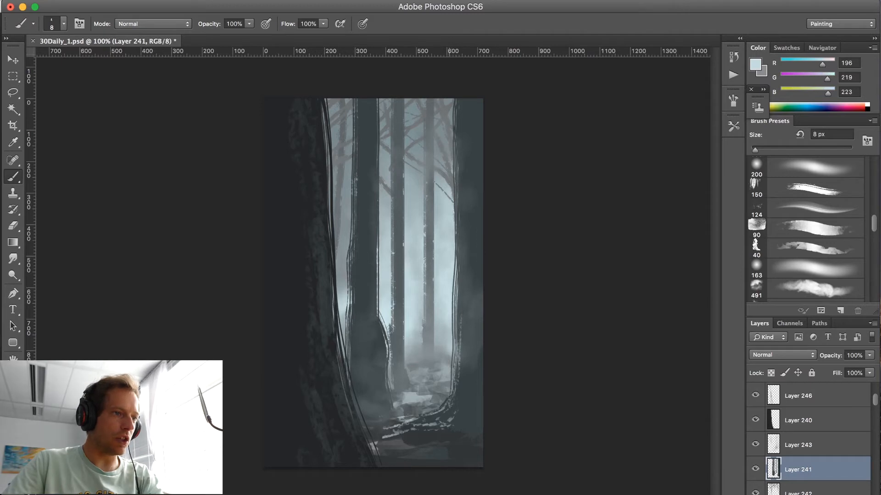
Paint a thick curved branch from the large right trunk up to the canvas top, using its sampled dark tone at 30 px.
left_click(474, 231, "alt")
key("bracketright")
key("bracketright")
key("bracketright")
key("bracketright")
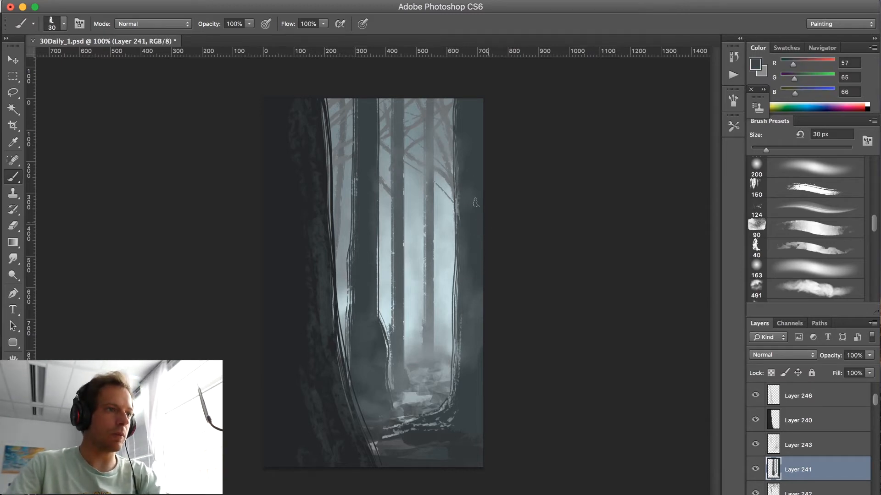
left_click_drag(459, 183, 386, 90)
left_click_drag(412, 145, 471, 201)
left_click_drag(439, 169, 458, 206)
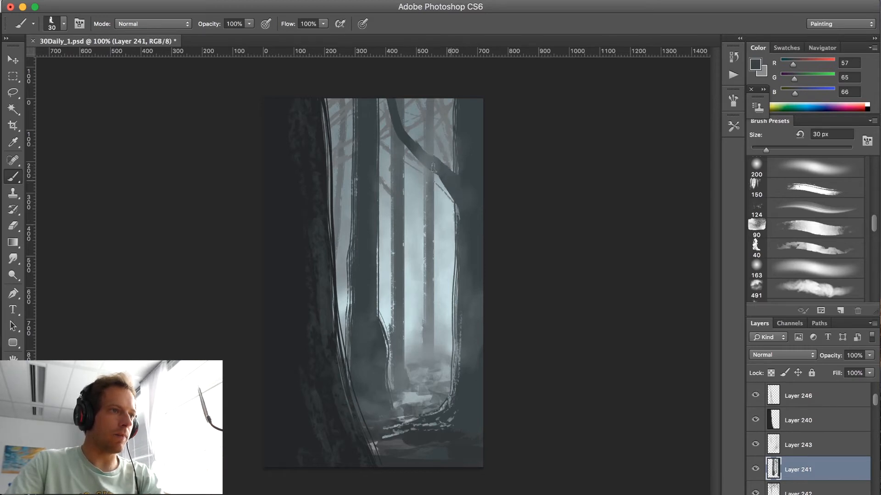
Add a second dark branch near the top of the right trunk and fine twig details with the brush reduced to 8 px.
left_click_drag(473, 155, 436, 86)
mouse_move(443, 98)
left_mouse_down()
mouse_move(433, 78)
mouse_move(453, 120)
mouse_move(434, 65)
left_mouse_up()
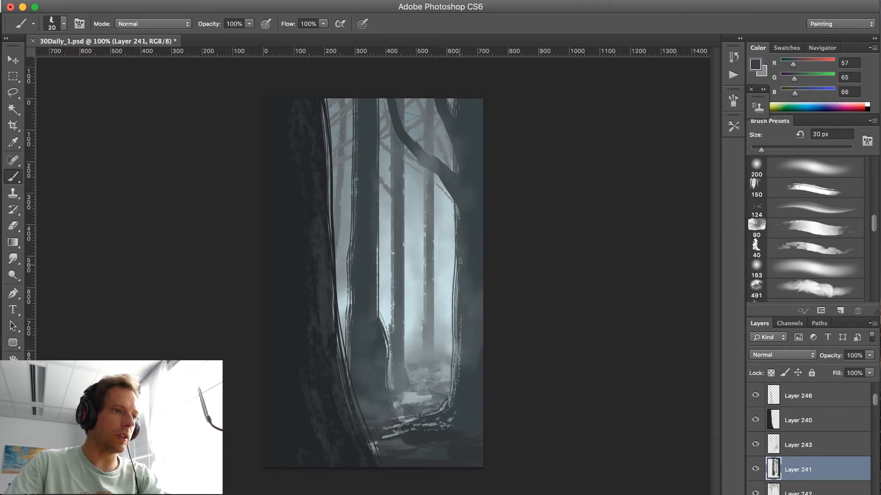
key("bracketleft")
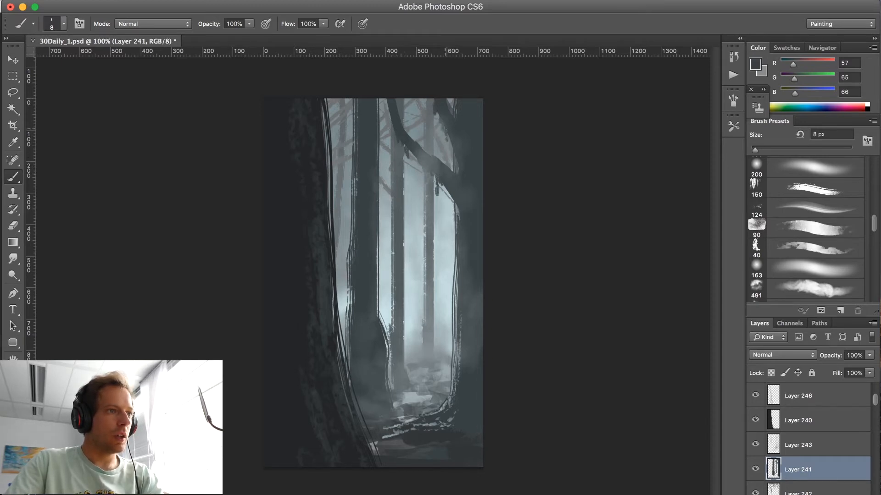
Paint a dark branch from the midground trunk up toward the foreground trunk, using the sampled trunk tone and a 30 px brush.
key("bracketright")
key("bracketright")
key("bracketright")
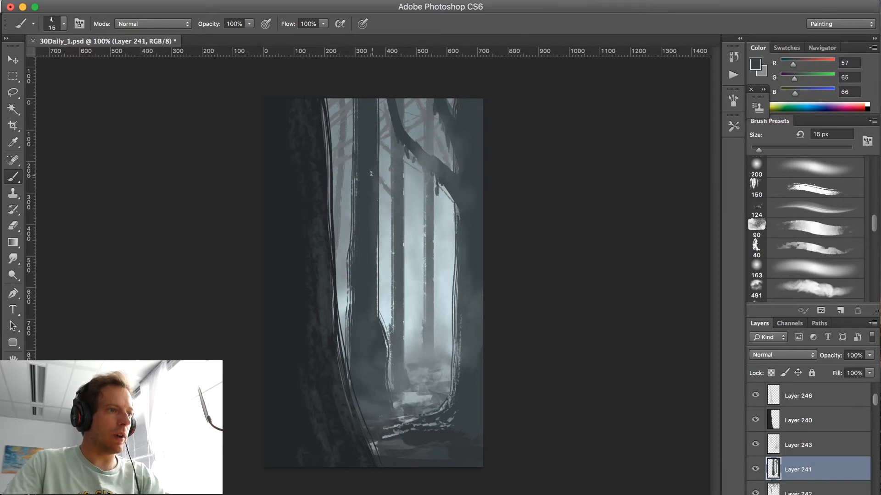
left_click(367, 163, "alt")
key("bracketright")
key("bracketright")
key("bracketright")
left_click_drag(359, 164, 326, 103)
left_click_drag(360, 184, 326, 111)
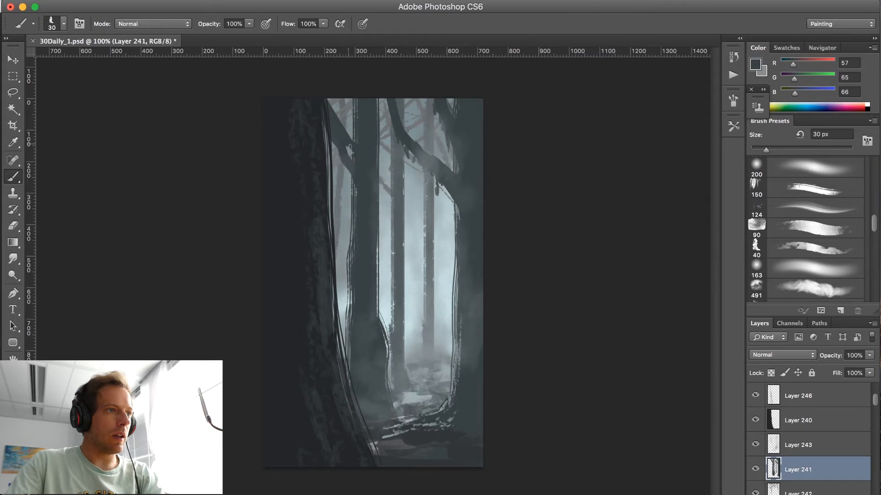
Paint over the left edge of the midground trunk with its dark tone to widen it and soften the pale outline.
left_click_drag(355, 142, 356, 88)
left_click_drag(352, 366, 352, 229)
left_click_drag(351, 348, 348, 368)
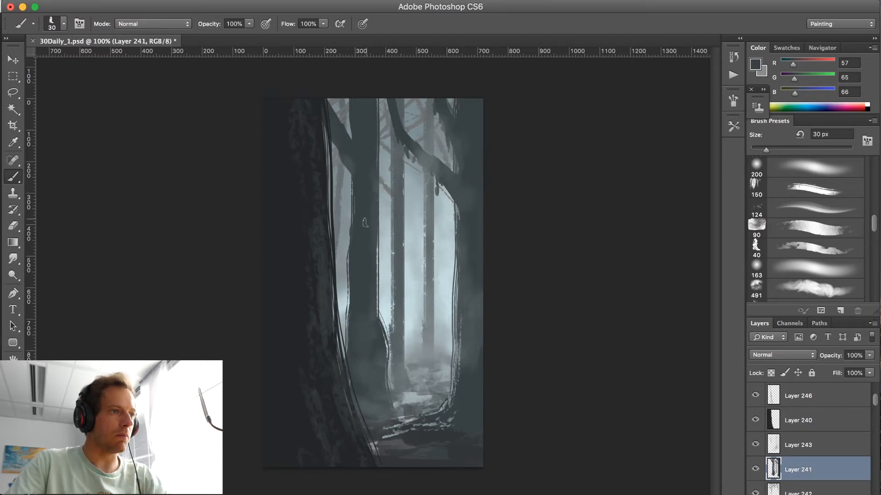
Add thinner branches on both sides of the midground trunk with a 15 px brush.
key("[")
key("[")
left_click_drag(378, 166, 388, 103)
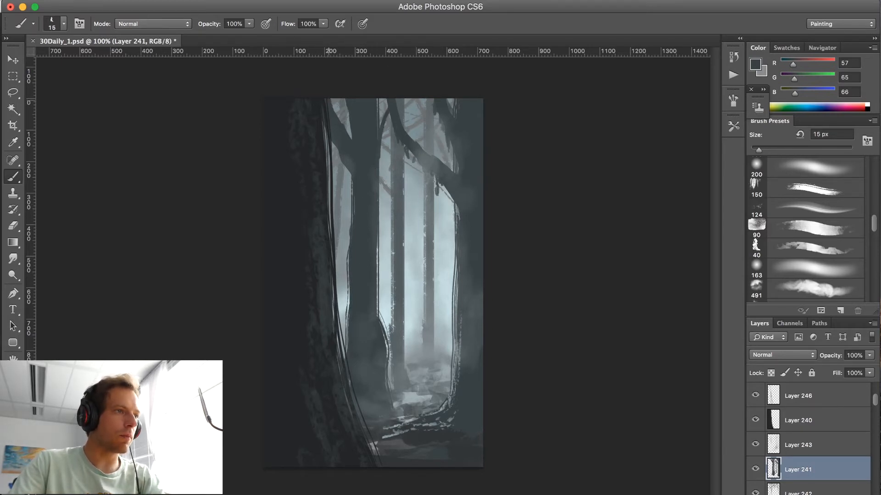
left_click_drag(352, 219, 333, 190)
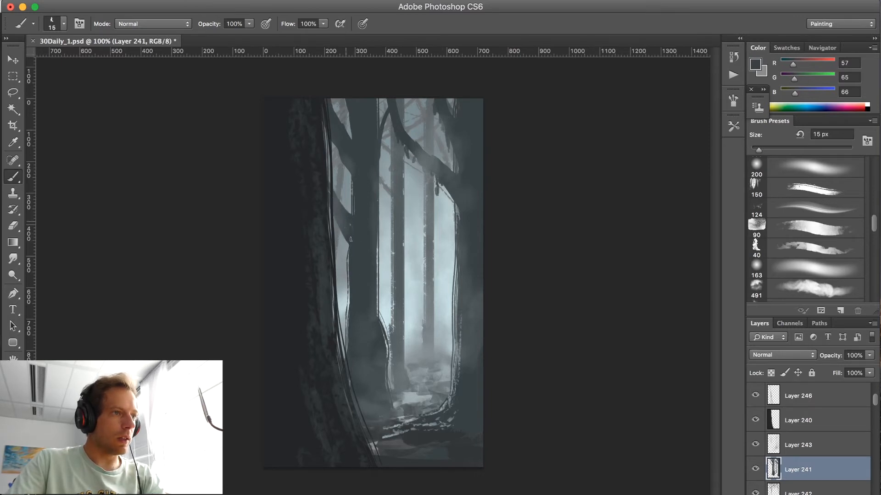
left_click_drag(381, 173, 433, 100)
key("]")
key("]")
mouse_move(371, 170)
left_mouse_down()
mouse_move(440, 106)
mouse_move(386, 141)
mouse_move(434, 97)
left_mouse_up()
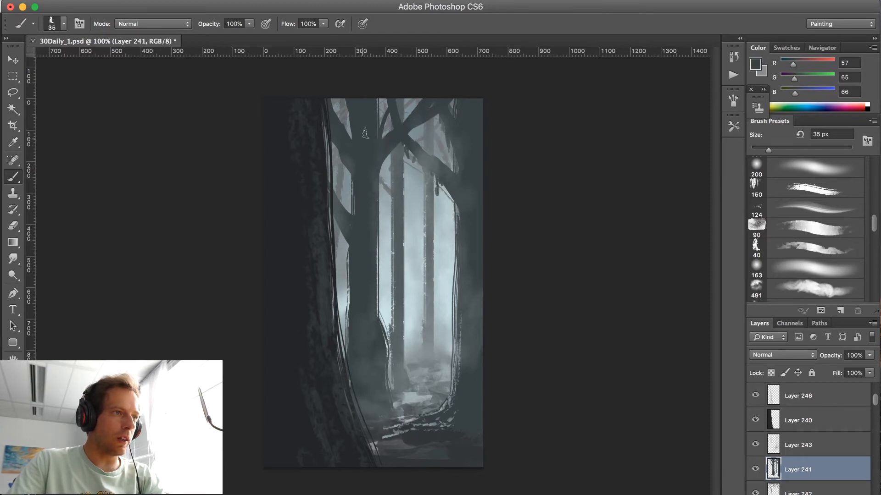
key("super+alt+z")
key("super+alt+z")
key("super+alt+z")
key("super+alt+z")
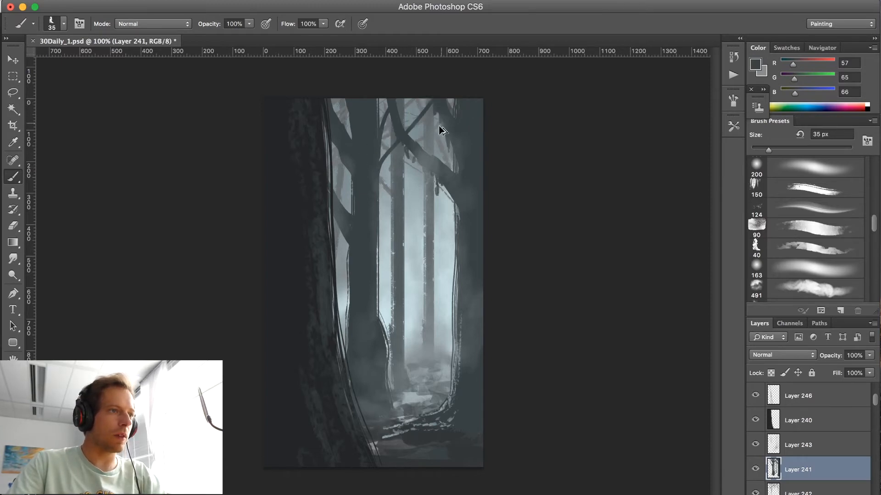
Paint a thick branch from the midground trunk's upper right side to the canvas top with the 35 px brush.
left_click_drag(368, 161, 429, 92)
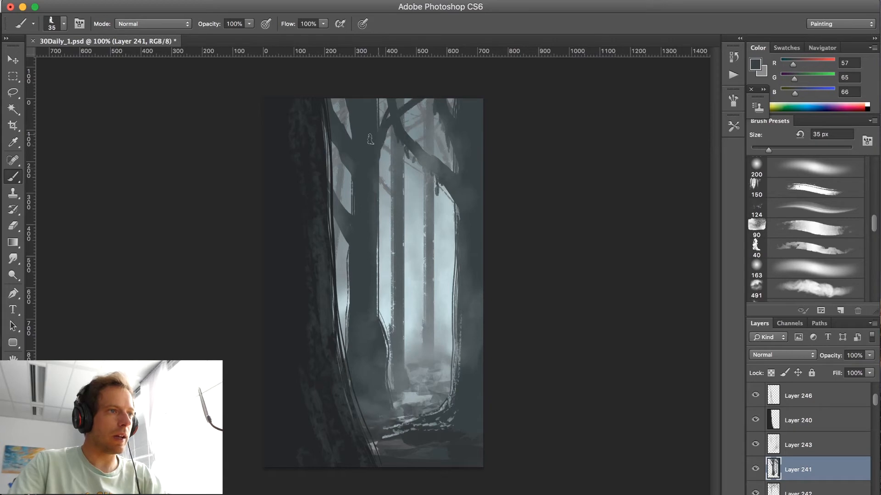
left_click_drag(368, 131, 434, 85)
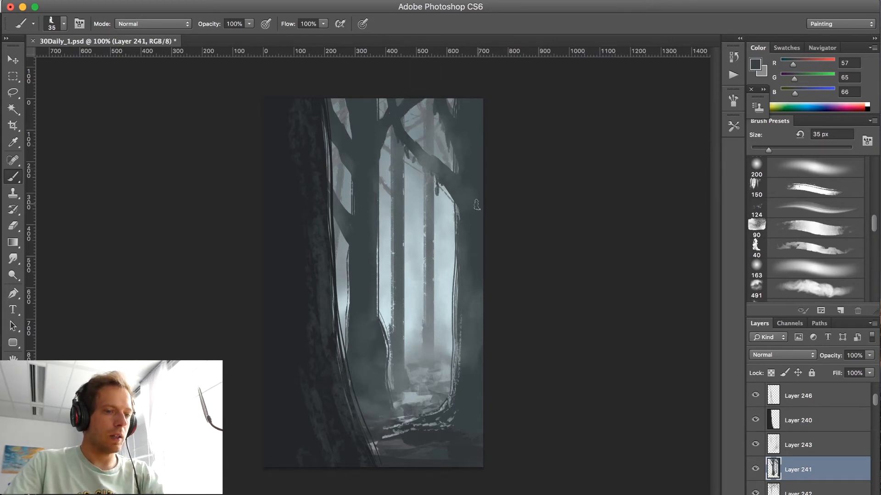
Paint short drooping twigs and ragged tufts along both sides of the midground trunk with a different bristle brush at 20 px.
left_click(821, 189)
key("bracketleft")
key("bracketleft")
key("bracketleft")
key("bracketleft")
key("bracketleft")
key("bracketleft")
key("bracketleft")
key("bracketleft")
key("bracketleft")
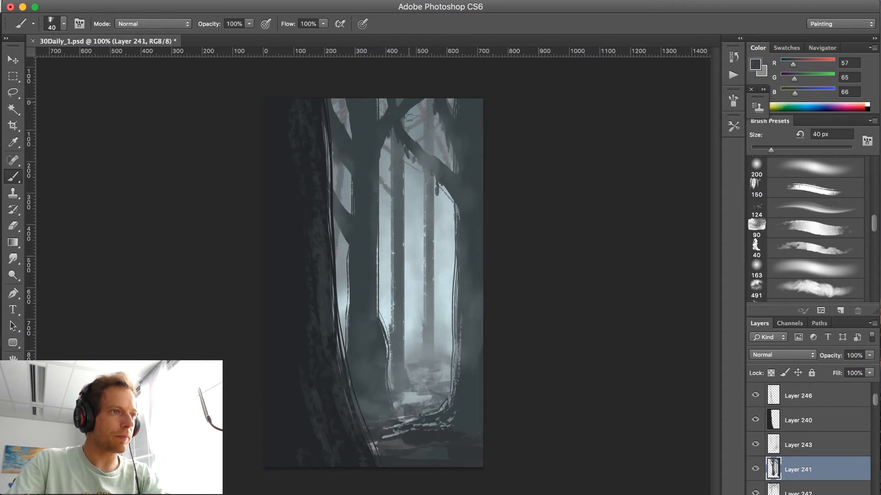
key("bracketleft")
key("bracketleft")
mouse_move(380, 198)
left_mouse_down()
mouse_move(373, 234)
mouse_move(384, 248)
mouse_move(373, 245)
mouse_move(385, 287)
left_mouse_up()
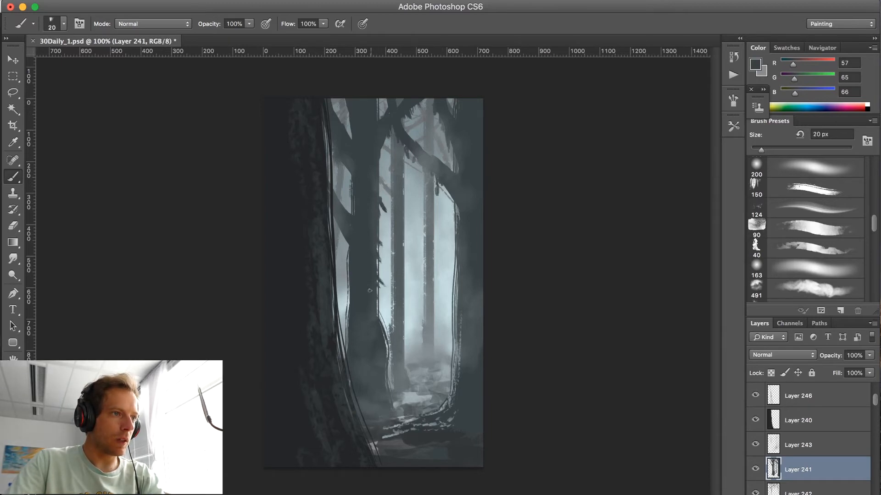
mouse_move(340, 250)
left_mouse_down()
mouse_move(343, 229)
mouse_move(346, 238)
left_mouse_up()
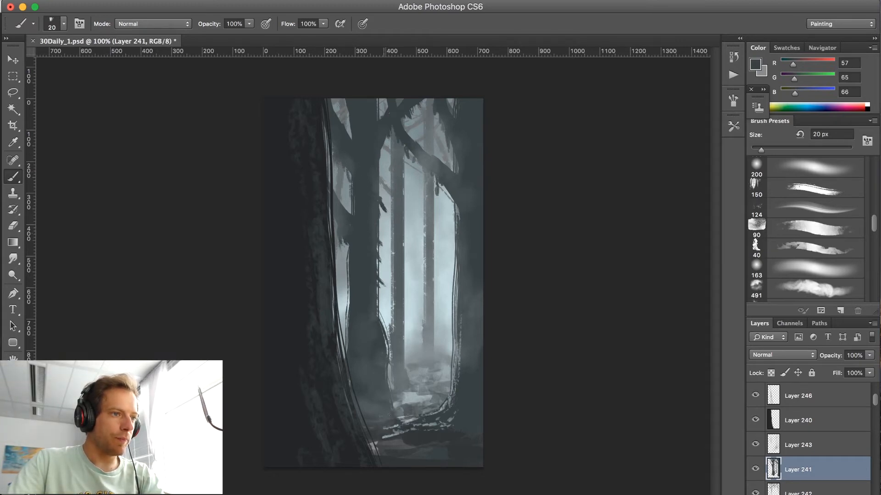
Paint thin dark grass blades in front of the pale clearing at the forest floor with a 7 px brush.
key("bracketleft")
key("bracketleft")
key("bracketleft")
key("bracketleft")
key("bracketleft")
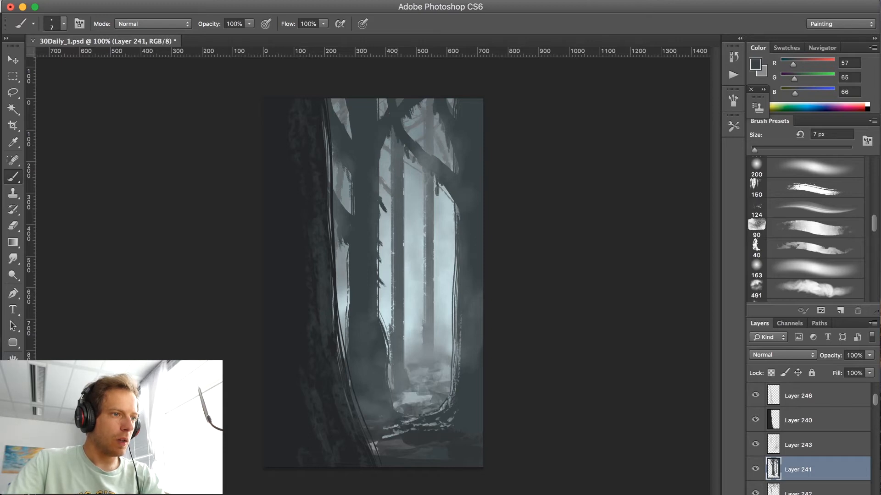
mouse_move(397, 406)
left_mouse_down()
mouse_move(399, 381)
mouse_move(412, 388)
left_mouse_up()
left_click_drag(402, 406, 408, 390)
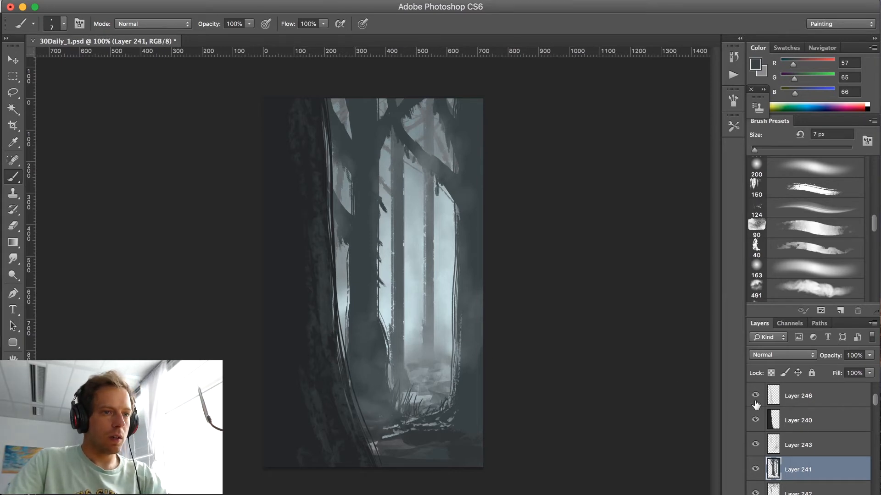
Paint grass tufts over the midground forest floor and right-hand trunk base with a 15 px brush and the sampled dark ground tone.
left_click_drag(875, 403, 877, 408)
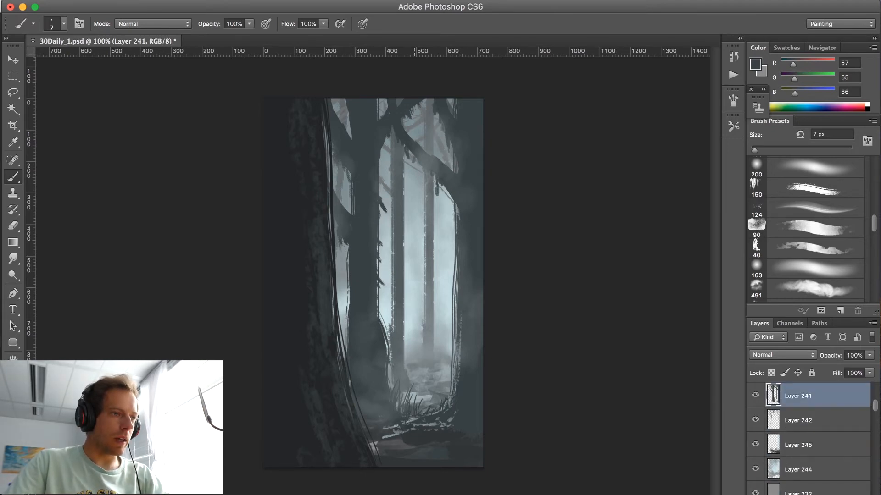
left_click(408, 367, "alt")
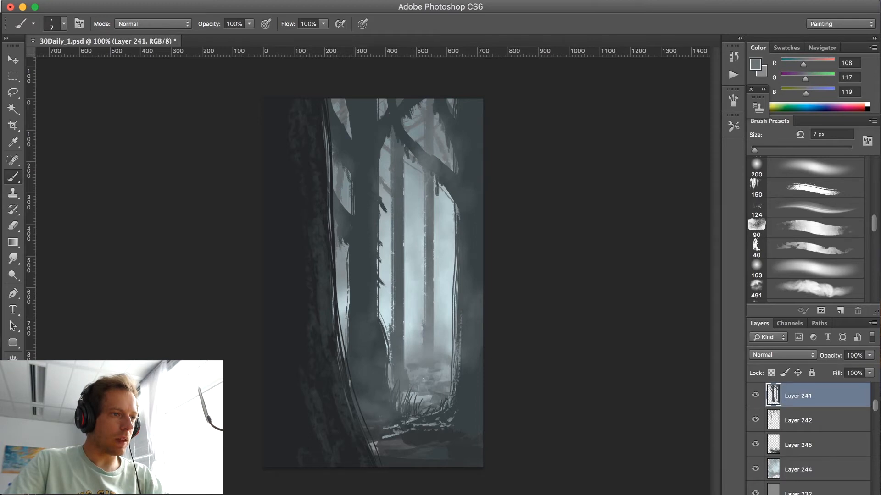
left_click(443, 438, "alt")
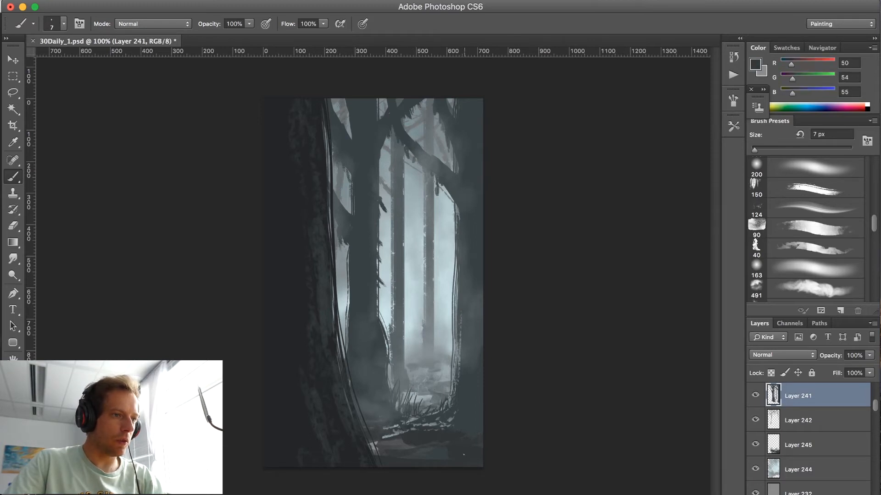
key("bracketright")
key("bracketright")
key("bracketright")
key("bracketright")
mouse_move(425, 409)
left_mouse_down()
mouse_move(434, 425)
mouse_move(391, 452)
left_mouse_up()
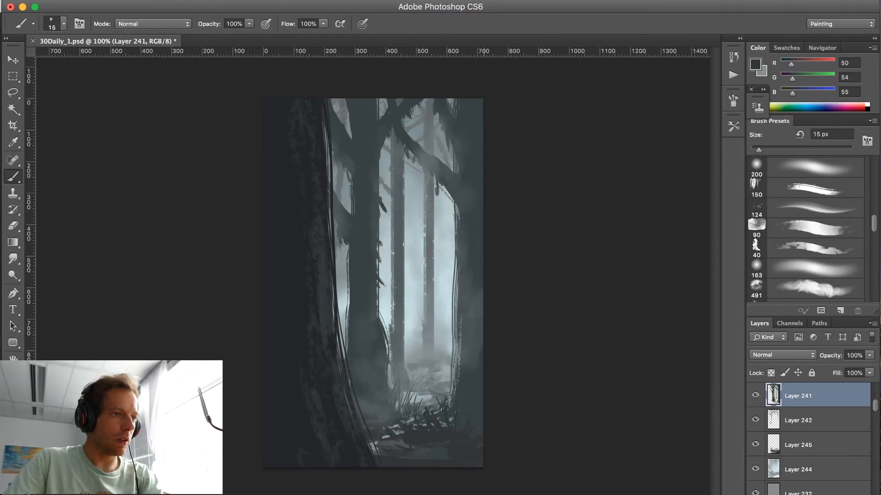
Sample the darker foreground trunk tone and paint tall grass blades beside the trunk's base and along the canvas's bottom edge.
left_click(346, 452, "alt")
mouse_move(377, 464)
left_mouse_down()
mouse_move(382, 414)
mouse_move(380, 427)
left_mouse_up()
left_click_drag(374, 453, 372, 425)
mouse_move(380, 467)
left_mouse_down()
mouse_move(389, 447)
mouse_move(406, 451)
left_mouse_up()
left_click_drag(416, 466, 433, 455)
left_click_drag(438, 467, 450, 454)
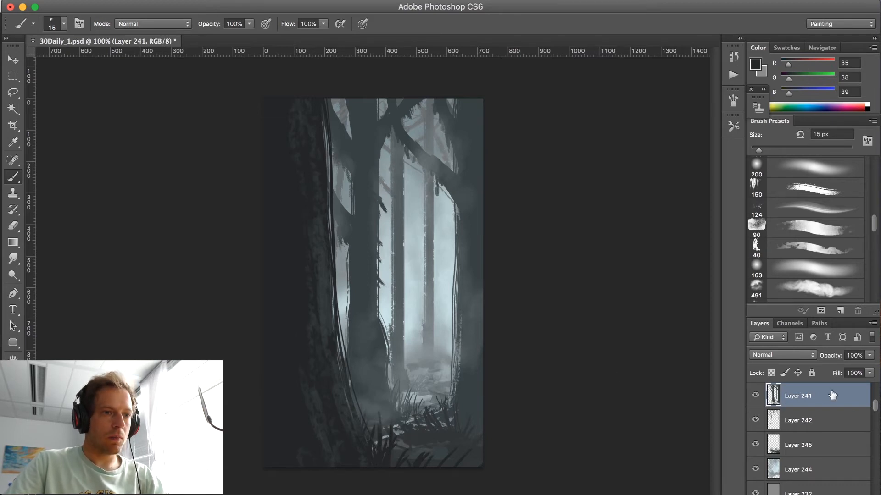
Paint a dark leafy fern at the foreground trunk's base on Layer 246 with the 15 px brush.
scroll(876, 408, "up", 2)
scroll(876, 409, "up", 2)
left_click(798, 444)
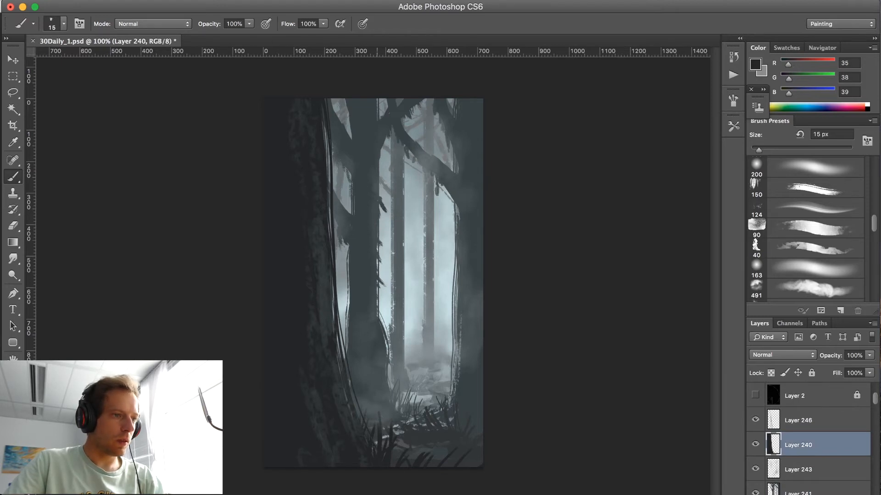
left_click(794, 421)
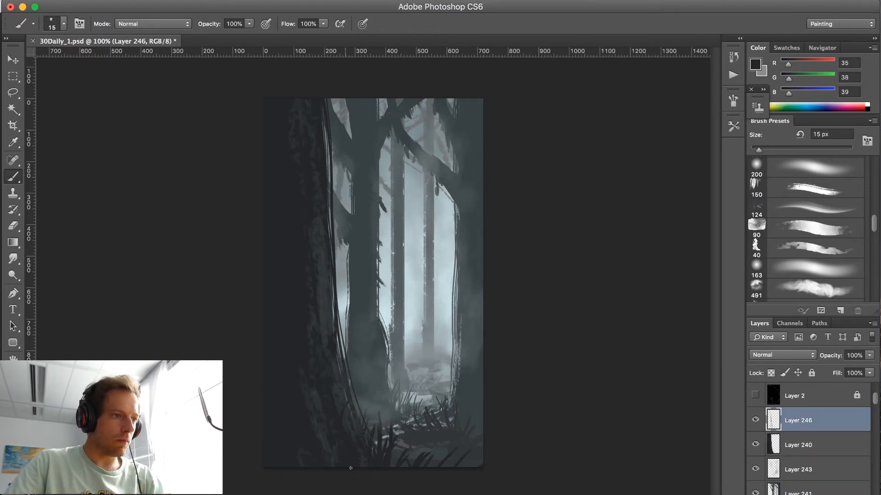
mouse_move(349, 449)
left_mouse_down()
mouse_move(353, 397)
mouse_move(371, 356)
left_mouse_up()
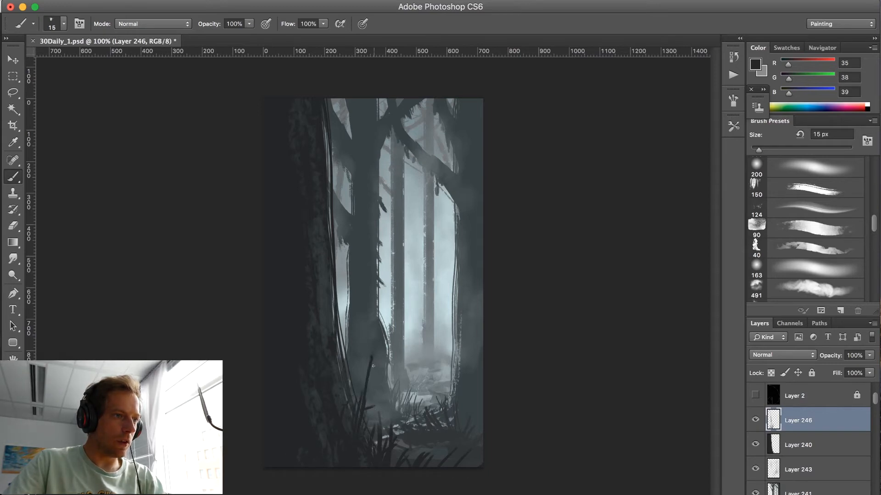
mouse_move(369, 372)
left_mouse_down()
mouse_move(367, 390)
mouse_move(372, 375)
mouse_move(365, 395)
mouse_move(355, 373)
left_mouse_up()
mouse_move(364, 405)
left_mouse_down()
mouse_move(376, 383)
mouse_move(357, 402)
mouse_move(366, 396)
mouse_move(362, 417)
mouse_move(339, 384)
mouse_move(364, 422)
mouse_move(381, 399)
left_mouse_up()
left_click_drag(362, 431, 359, 422)
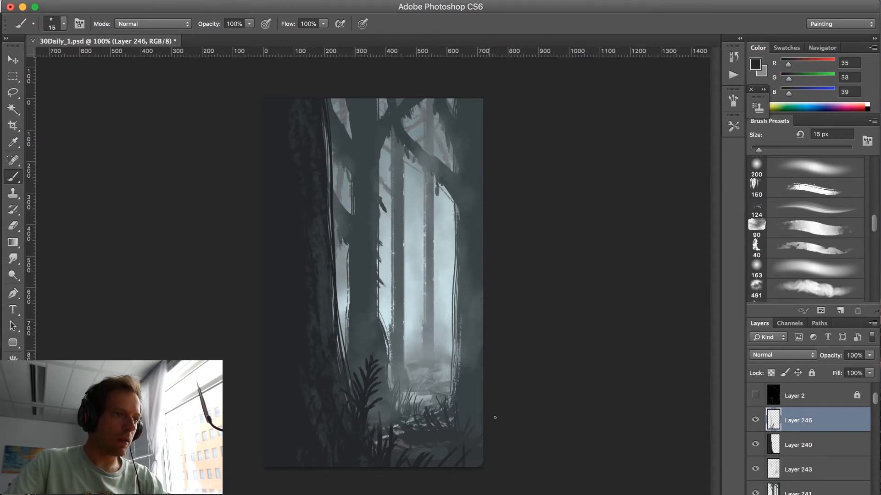
Paint a fern frond reaching in from the canvas's right edge and long curved stems below it.
mouse_move(438, 321)
left_mouse_down()
mouse_move(479, 329)
mouse_move(460, 323)
mouse_move(484, 339)
mouse_move(479, 345)
left_mouse_up()
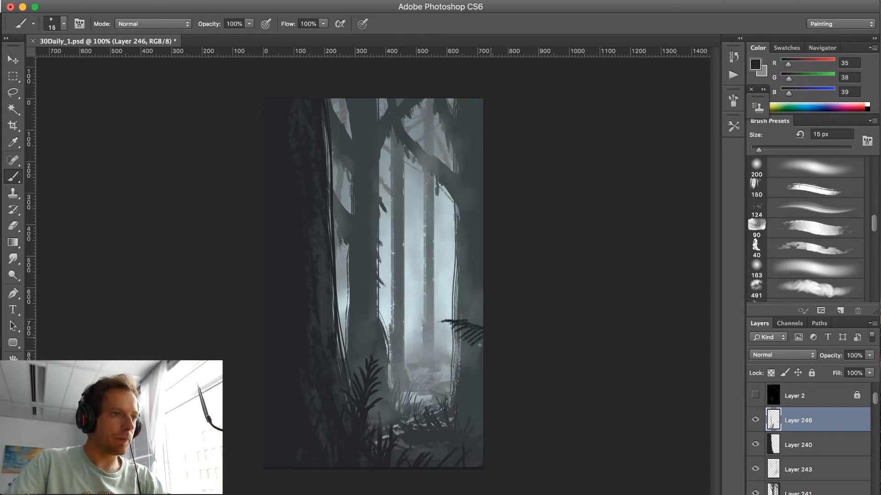
left_click_drag(451, 319, 468, 318)
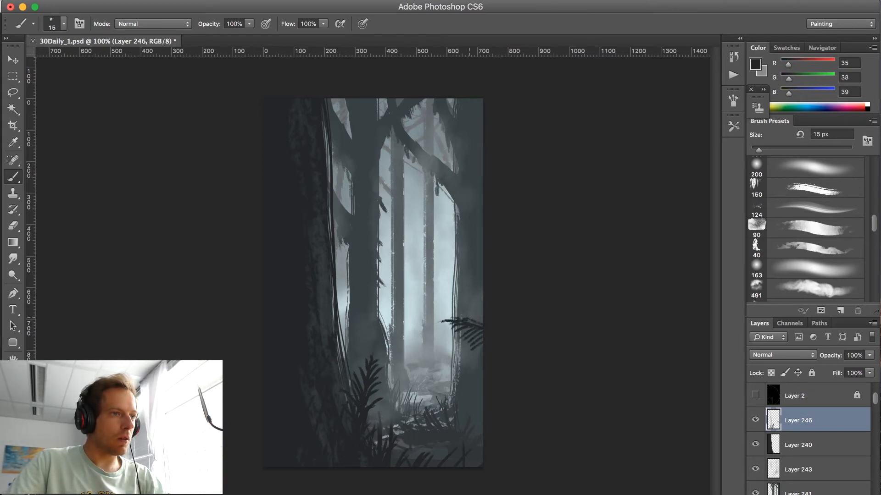
mouse_move(472, 354)
left_mouse_down()
mouse_move(485, 368)
mouse_move(484, 420)
left_mouse_up()
mouse_move(460, 387)
left_mouse_down()
mouse_move(483, 459)
mouse_move(462, 447)
left_mouse_up()
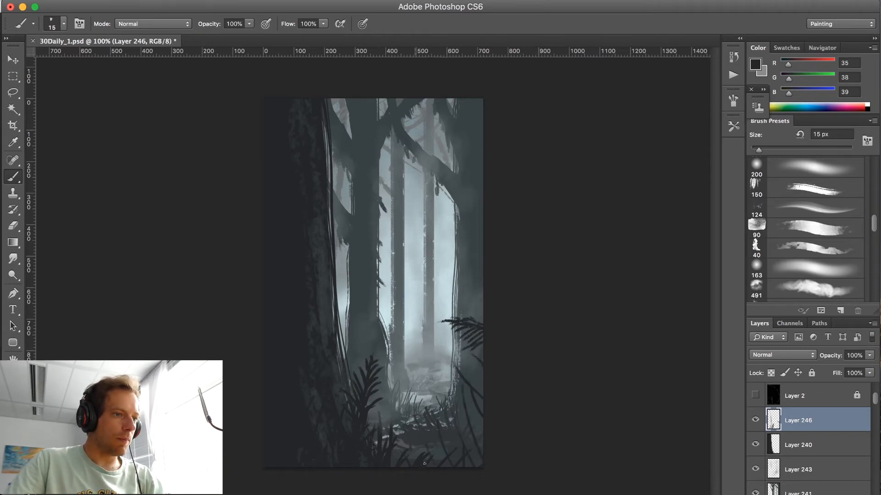
Add thick, dark cattail-like heads to the tall stems in the lower right foreground.
left_click_drag(432, 406, 433, 397)
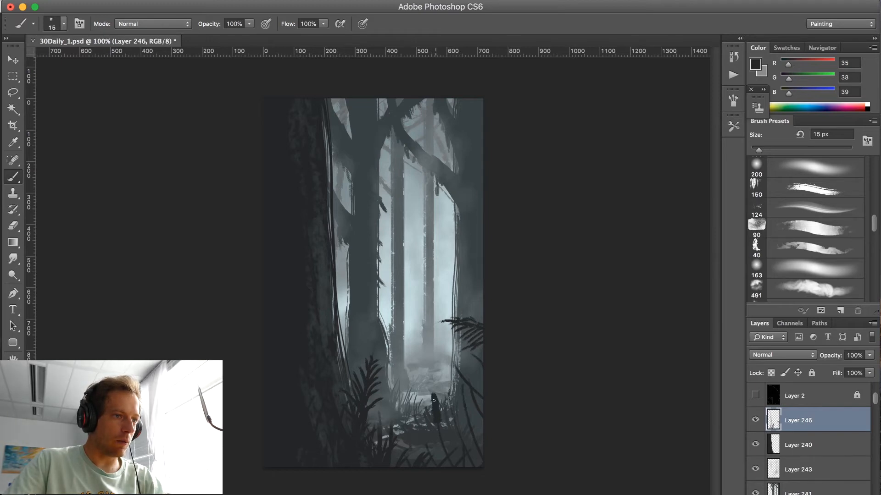
left_click_drag(462, 391, 457, 358)
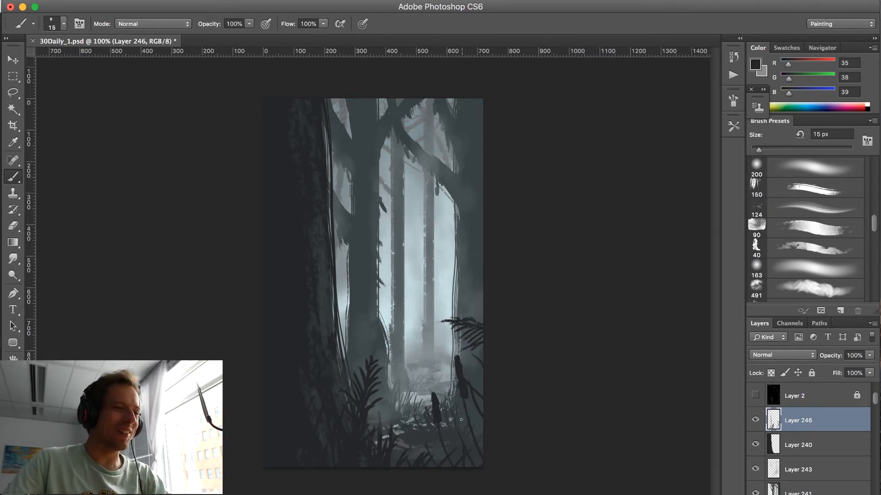
left_click_drag(477, 357, 457, 334)
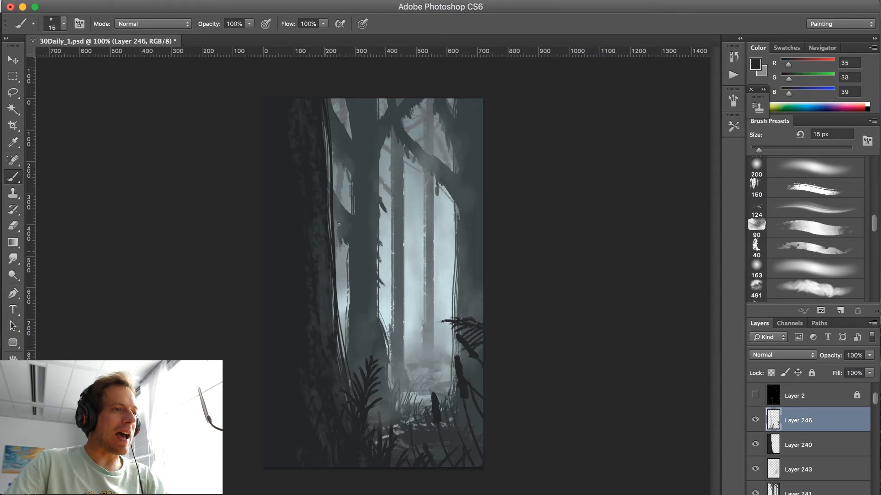
Paint dark leaf tufts and small twigs along the foreground trunk's right edge with a 20 px brush.
key("]")
left_click_drag(326, 281, 345, 280)
left_click_drag(329, 232, 339, 220)
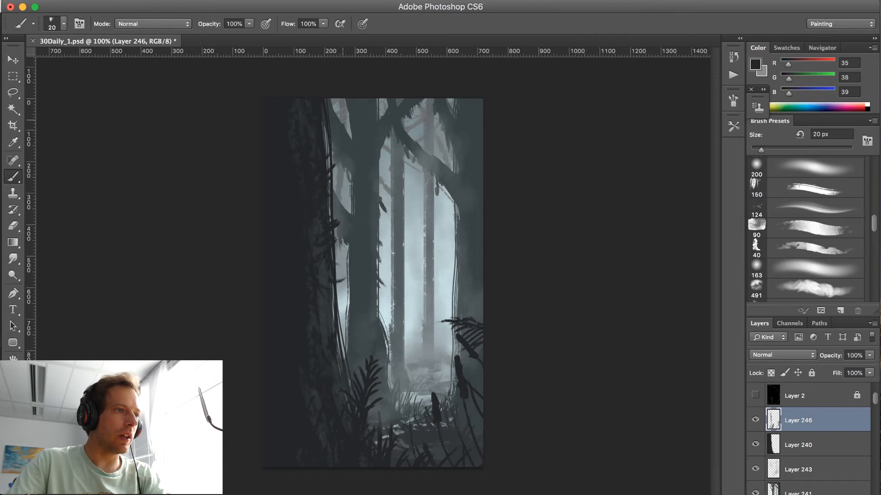
Paint long hanging vines from the canvas top, around the foreground trunk and across the upper scene, with a 25 px brush.
key("]")
left_click_drag(362, 98, 331, 214)
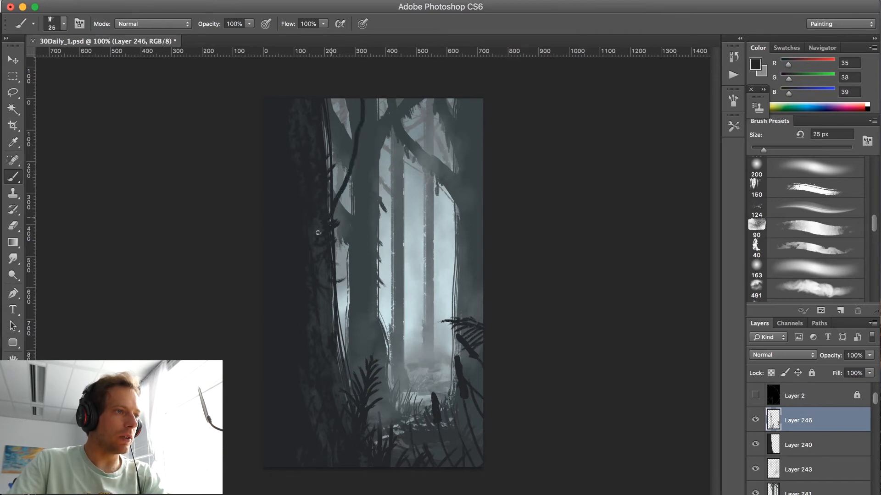
mouse_move(372, 92)
left_mouse_down()
mouse_move(359, 239)
mouse_move(332, 317)
left_mouse_up()
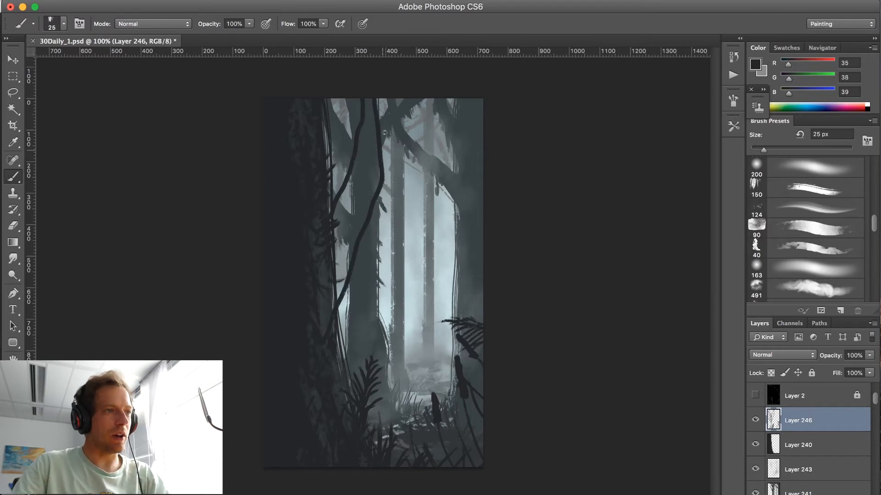
mouse_move(450, 93)
left_mouse_down()
mouse_move(406, 161)
mouse_move(326, 146)
mouse_move(365, 98)
left_mouse_up()
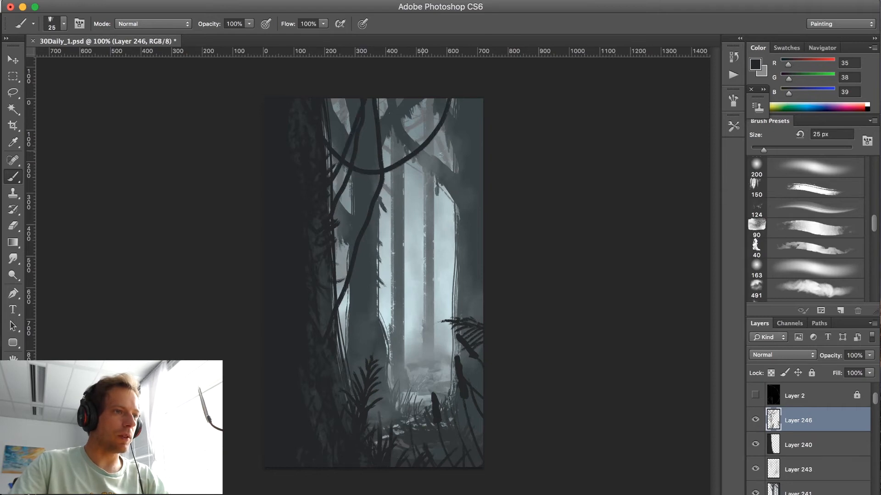
left_click_drag(485, 154, 422, 94)
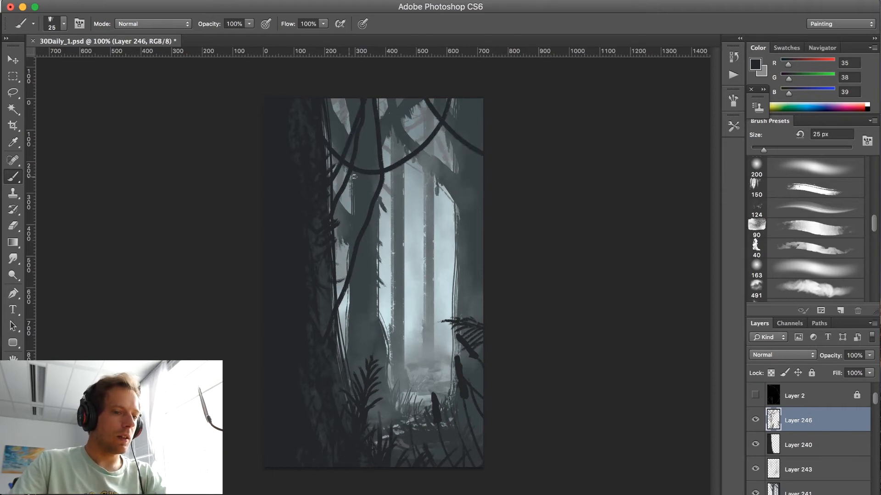
Add small dripping moss strands along the looping horizontal vine with a 9 px brush.
key("bracketleft")
key("bracketleft")
key("bracketleft")
key("bracketleft")
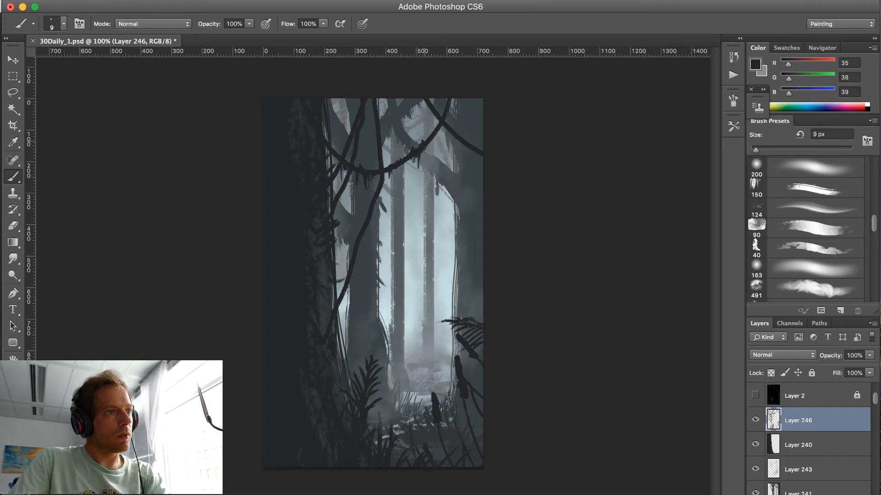
Paint a thin spider web between the foreground trunk and the vines near the canvas top with a fine brush.
key("bracketleft")
key("bracketleft")
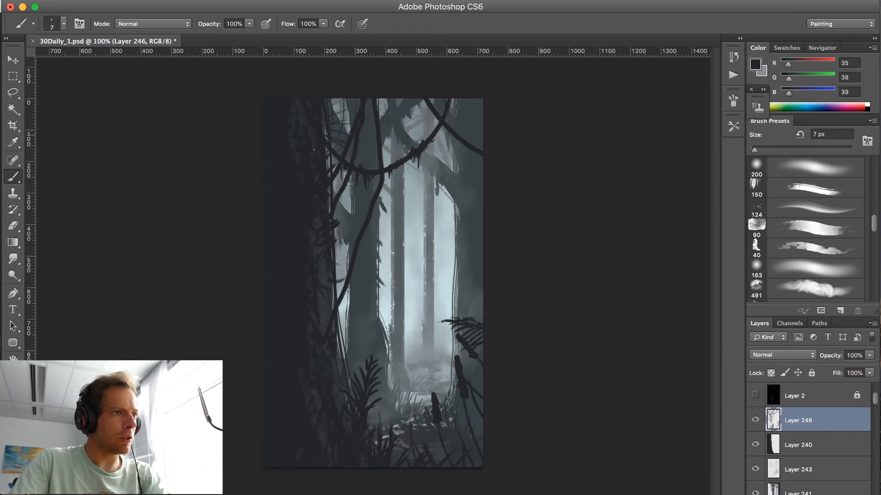
left_click_drag(336, 83, 338, 113)
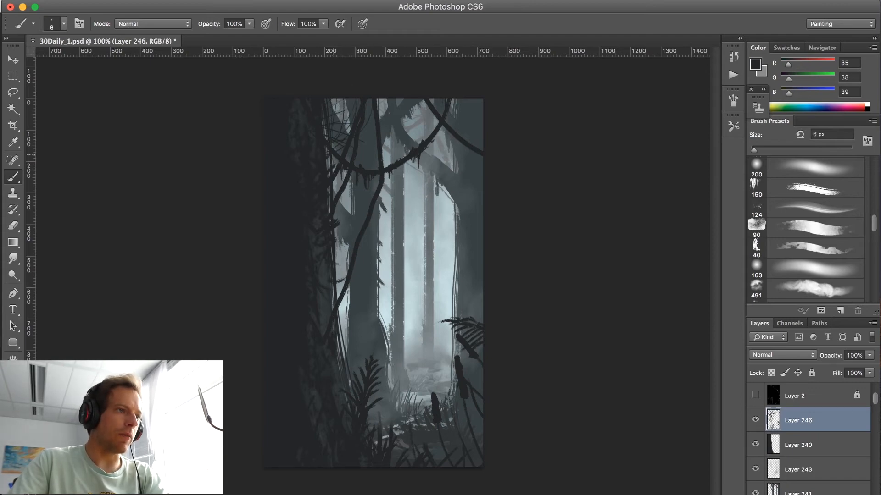
Add fine hanging moss strands along the vines beside the foreground trunk with a 6 px brush.
left_click_drag(336, 179, 335, 219)
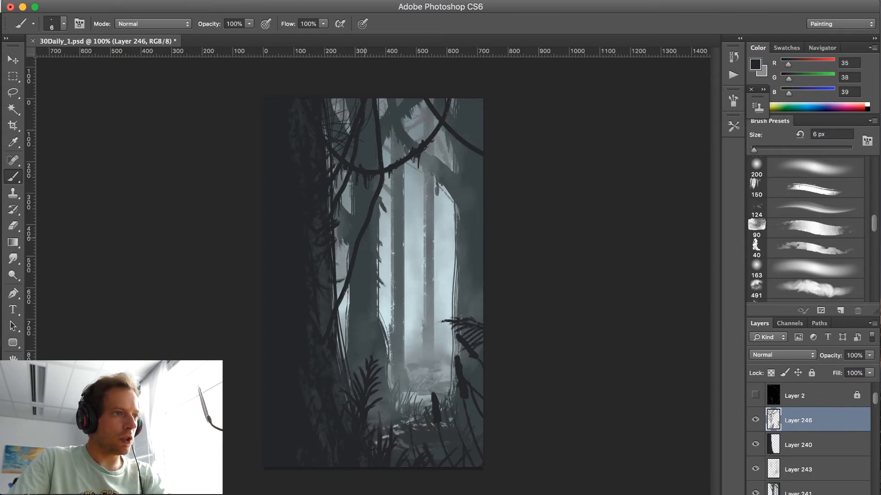
key("super+plus")
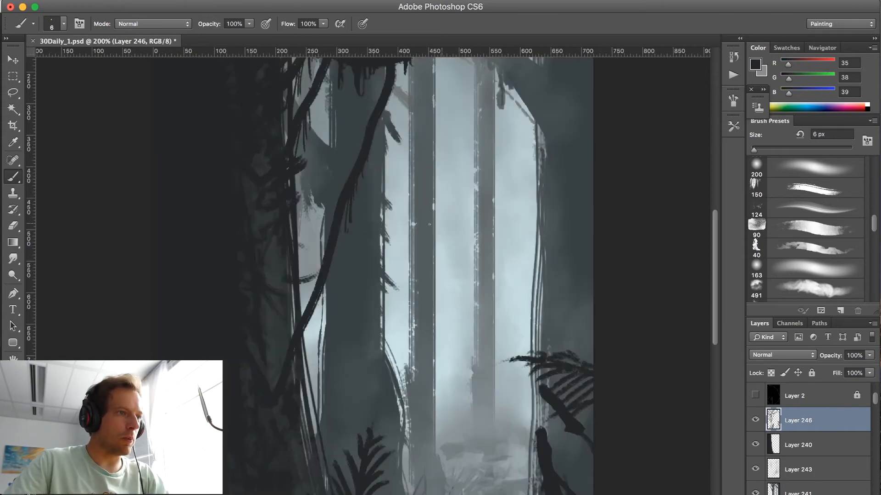
left_click_drag(340, 221, 341, 252)
mouse_move(335, 236)
left_mouse_down()
mouse_move(324, 308)
mouse_move(308, 338)
left_mouse_up()
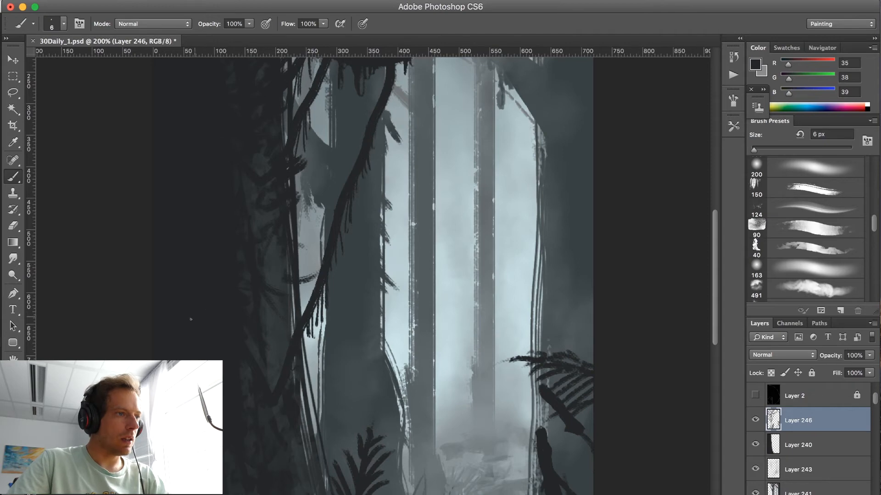
Paint a fern frond growing from the middle of the foreground trunk toward the midground trunk, adding its leaves with a 10 px brush.
left_click_drag(356, 235, 298, 239)
key("bracketright")
key("bracketright")
key("bracketright")
key("bracketright")
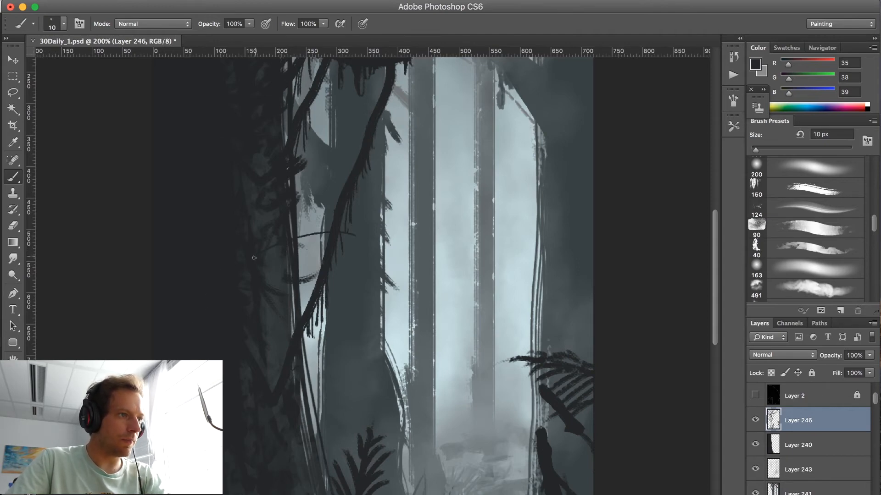
mouse_move(295, 237)
left_mouse_down()
mouse_move(348, 224)
mouse_move(369, 234)
mouse_move(361, 236)
left_mouse_up()
left_click_drag(263, 269, 281, 275)
mouse_move(265, 262)
left_mouse_down()
mouse_move(291, 271)
mouse_move(281, 258)
mouse_move(322, 249)
left_mouse_up()
left_click_drag(297, 235, 327, 246)
left_click_drag(319, 231, 353, 245)
left_click_drag(345, 234, 363, 247)
left_click_drag(360, 238, 375, 246)
key("super+minus")
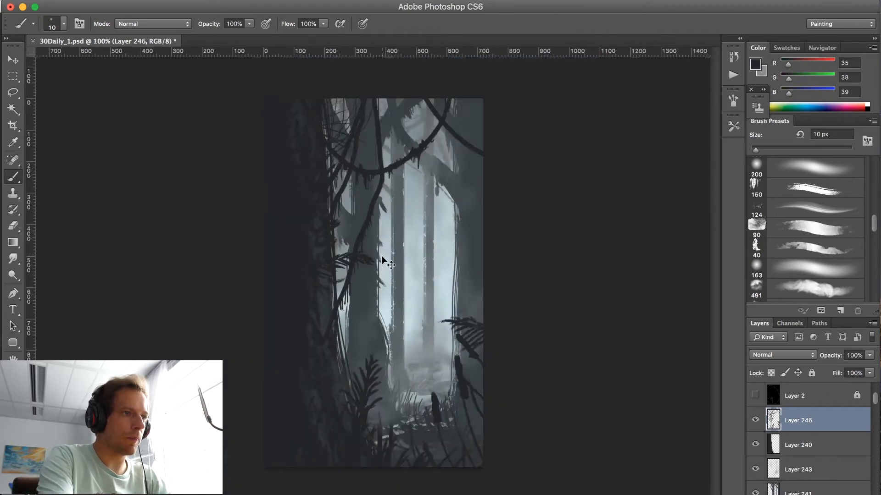
key("super+minus")
key("super+minus")
key("super+plus")
key("super+plus")
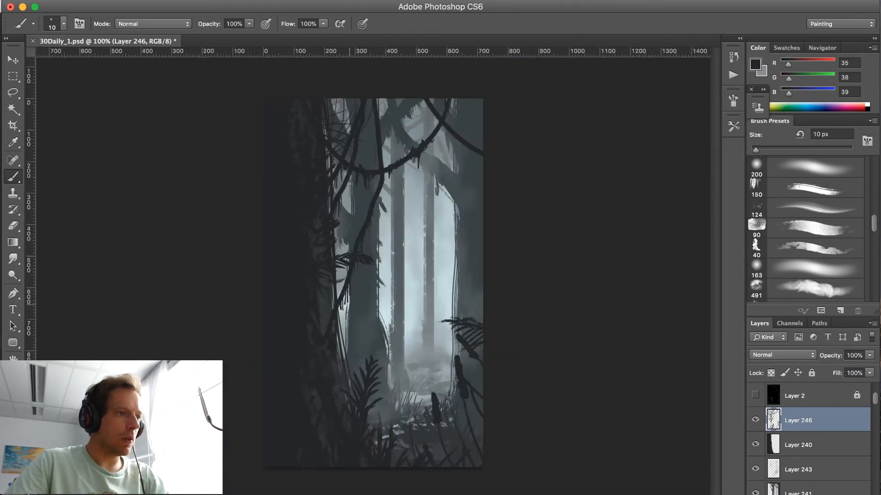
Try darkening the foreground trunk on Layer 240 with long near-black #111314 bark strokes, using a 50 to 80 px brush at 80% opacity.
key("v")
left_click(802, 453)
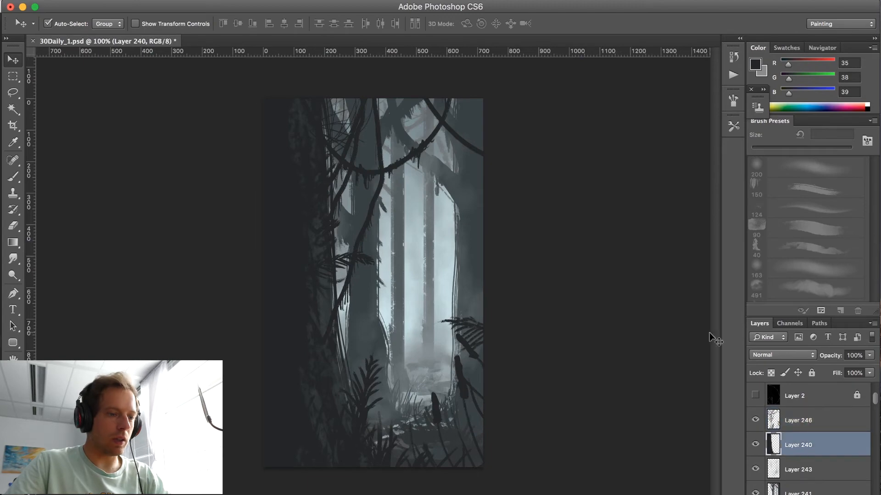
key("b")
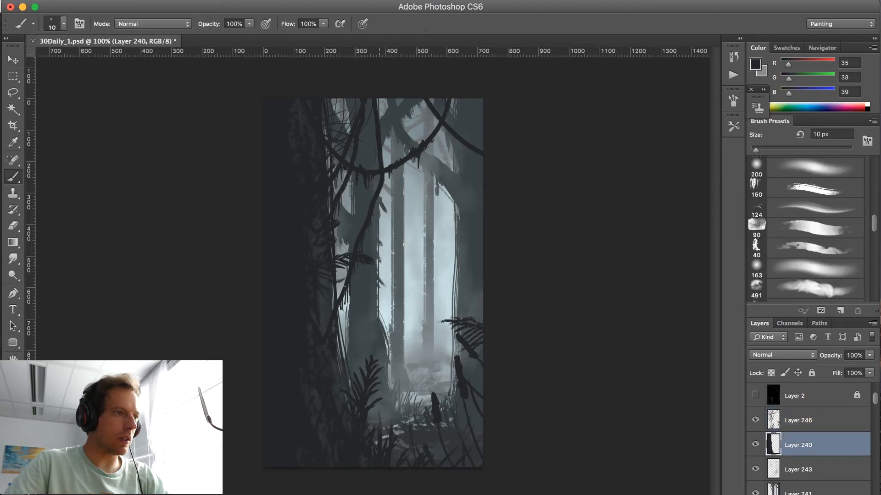
left_click(756, 65)
left_click(489, 252)
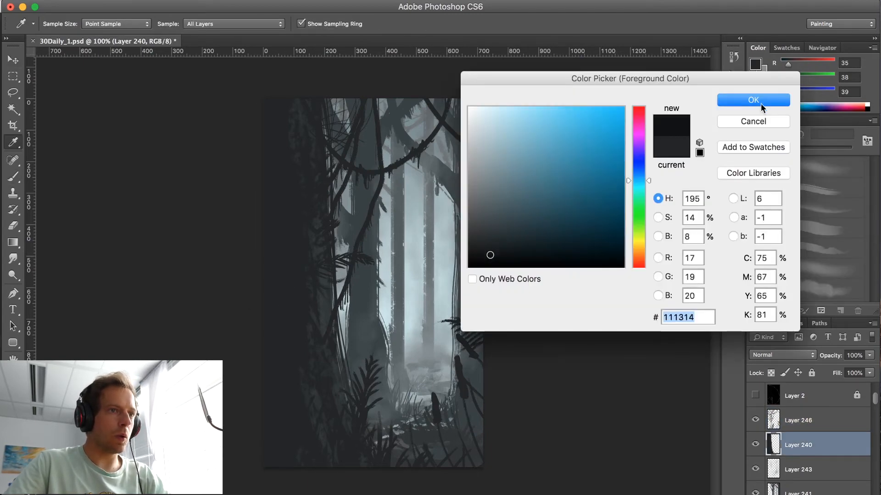
left_click(753, 100)
key("bracketright")
key("bracketright")
key("bracketright")
key("bracketright")
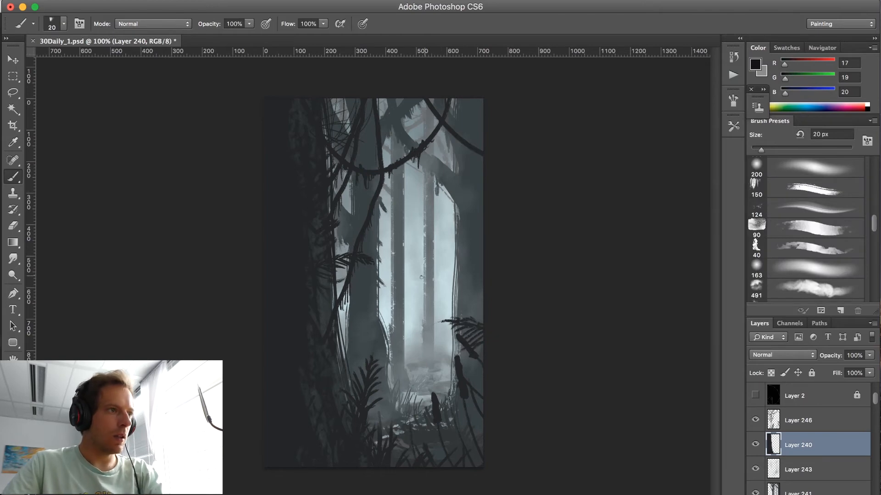
key("bracketright")
key("bracketright")
key("bracketright")
key("8")
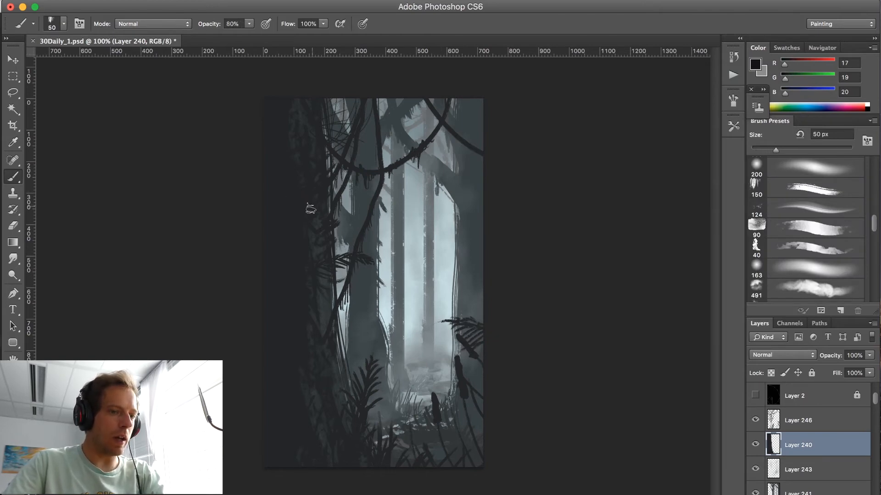
left_click_drag(265, 174, 312, 477)
left_click_drag(263, 206, 285, 488)
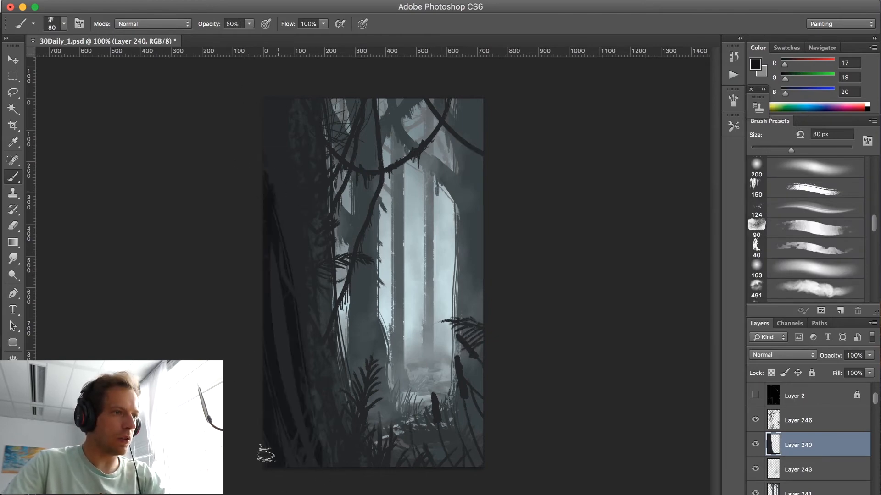
key("super+z")
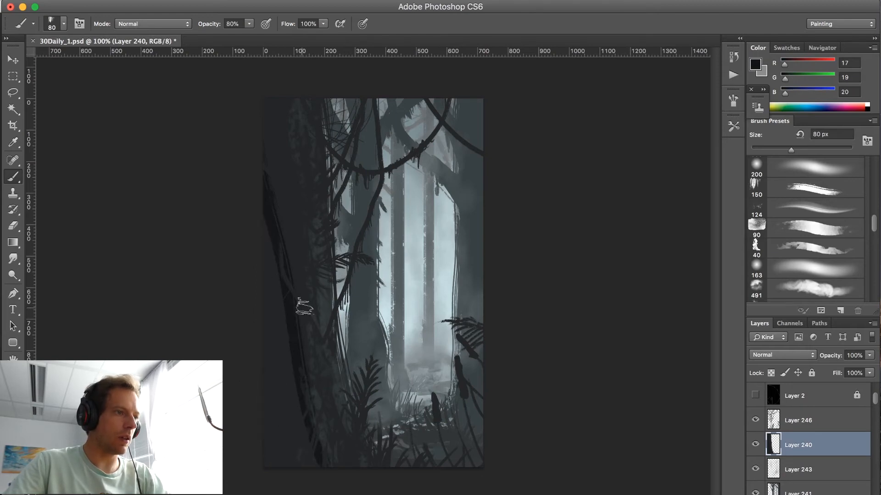
Try shading the outer edge of the foreground trunk on Layer 246 with RGB 26, 28, 29 and an 80 px brush.
key("alt+bracketright")
left_click(755, 64)
left_click_drag(482, 246, 487, 253)
left_click(754, 100)
left_click_drag(270, 112, 280, 486)
left_click_drag(284, 439, 296, 457)
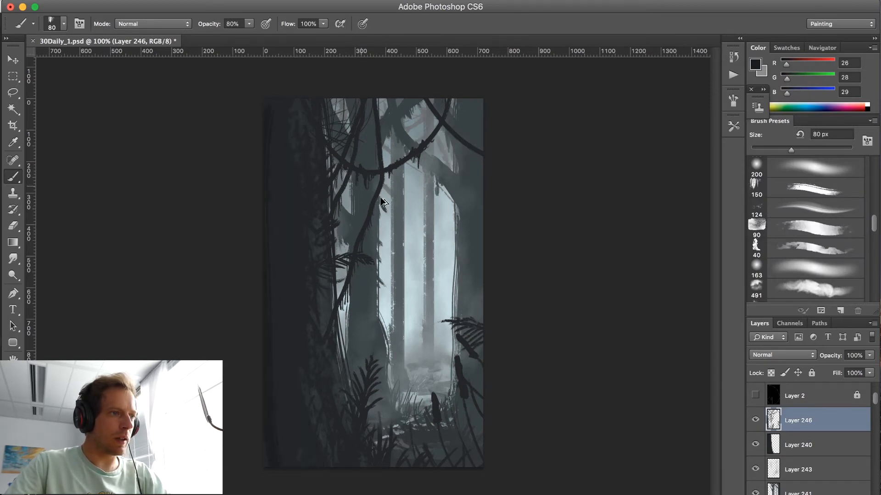
Darken the foreground trunk on Layer 240 with a Brightness/Contrast adjustment of -32 brightness.
left_click(796, 445)
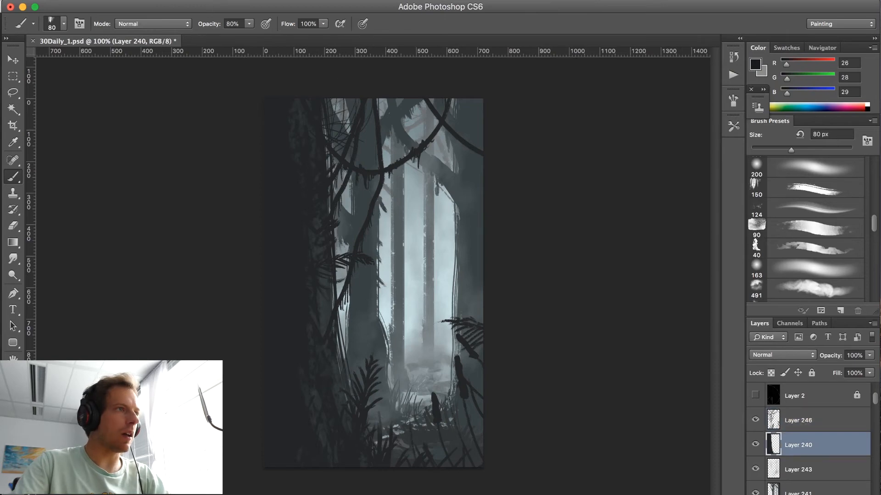
left_click(147, 0)
mouse_move(184, 30)
left_click(306, 31)
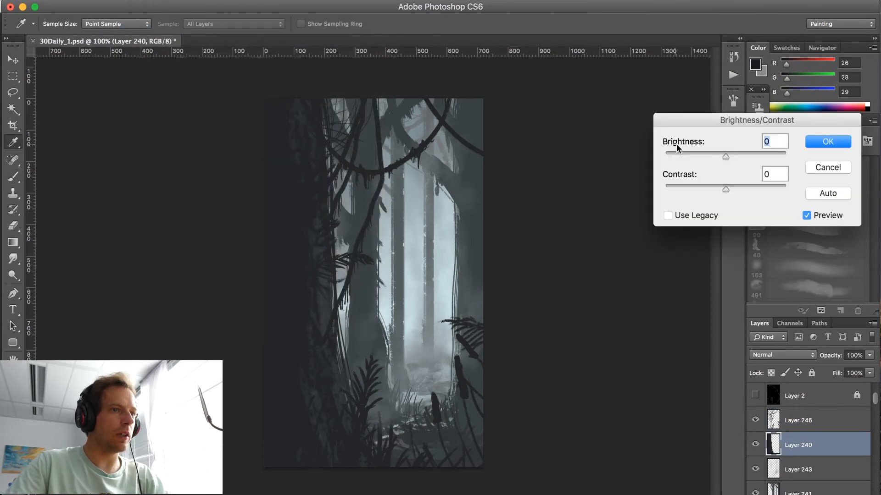
left_click_drag(719, 154, 712, 157)
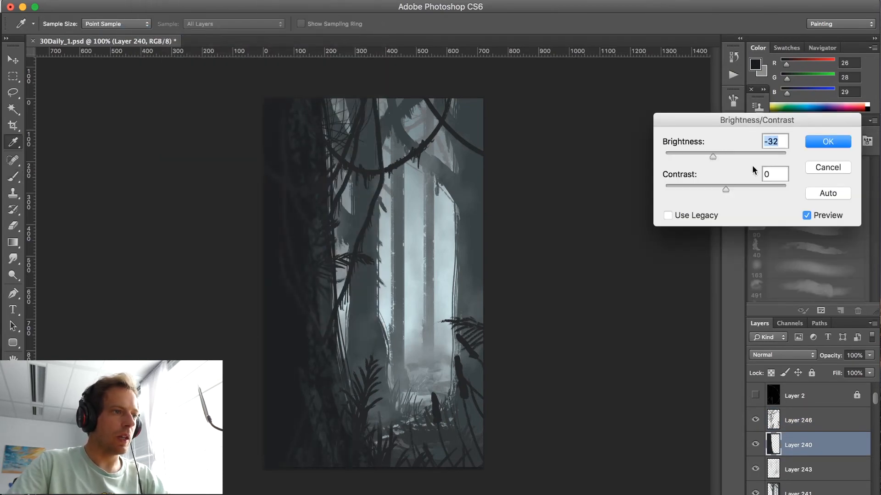
key("Return")
Paint dark bark strokes down the foreground trunk on Layer 240 in a tone sampled from it, using a 50 px brush.
key("b")
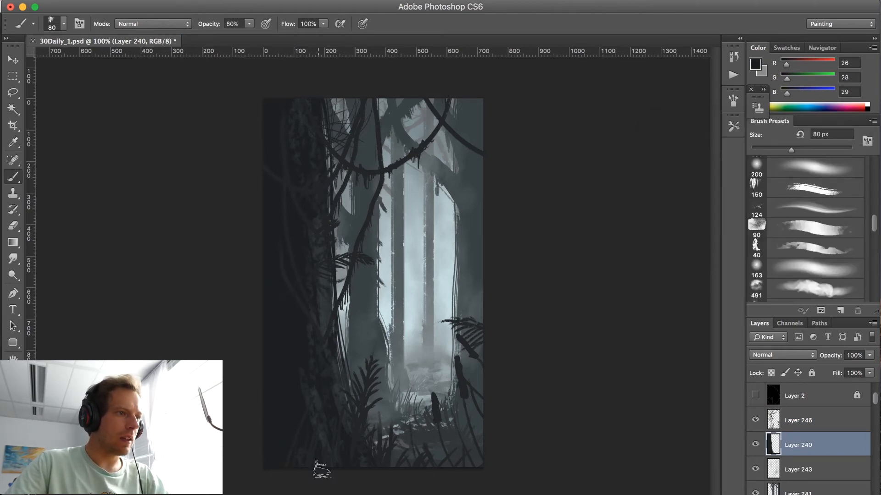
left_click(294, 388, "alt")
key("bracketleft")
key("bracketleft")
key("bracketleft")
key("bracketleft")
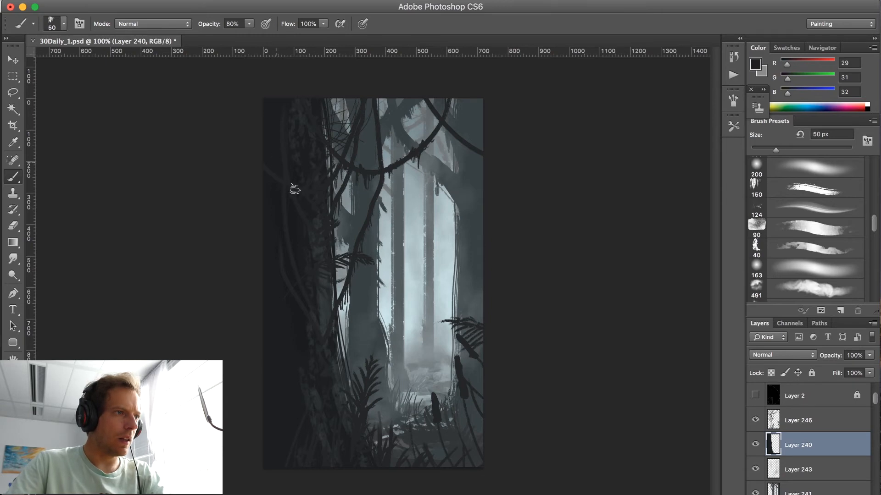
Paint over the vine lines crossing the foreground trunk on Layer 246 in sampled dark tones with a 30 px brush.
left_click(802, 425)
key("bracketleft")
key("bracketleft")
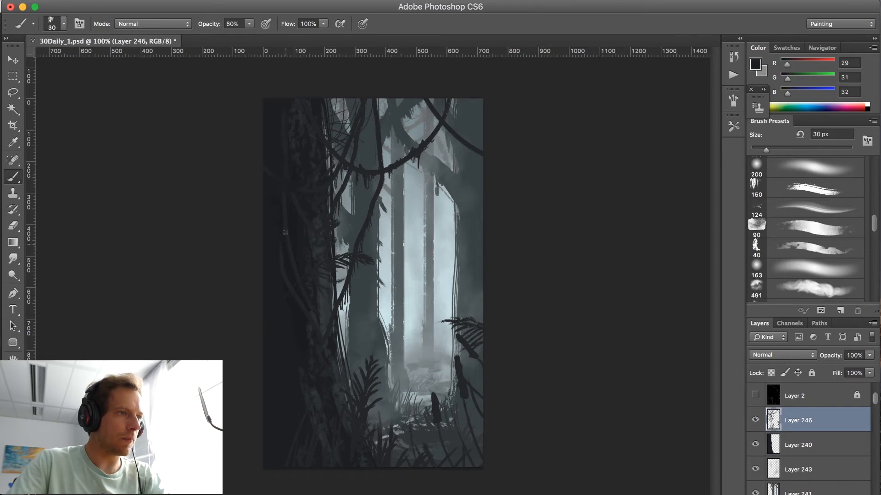
left_click(332, 408, "alt")
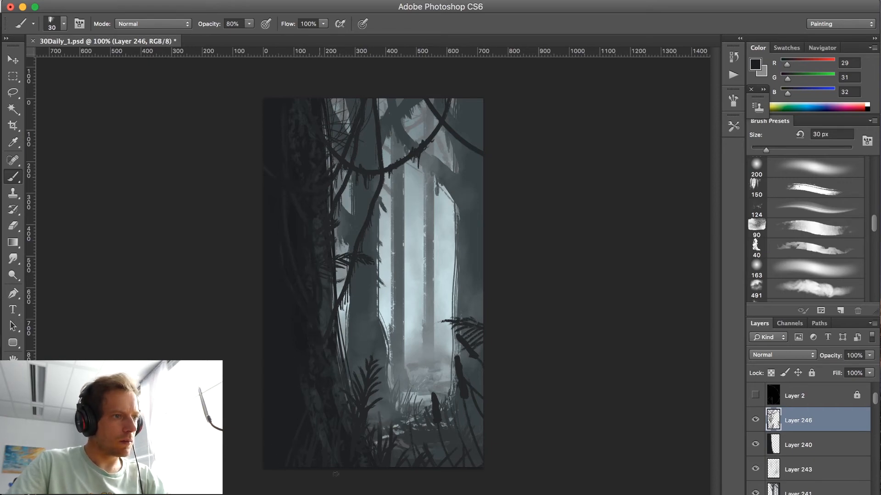
Shade the bark along the foreground trunk with near-black #101112, using a 30 px brush at 20% opacity.
left_click(762, 65)
left_click_drag(485, 248, 486, 256)
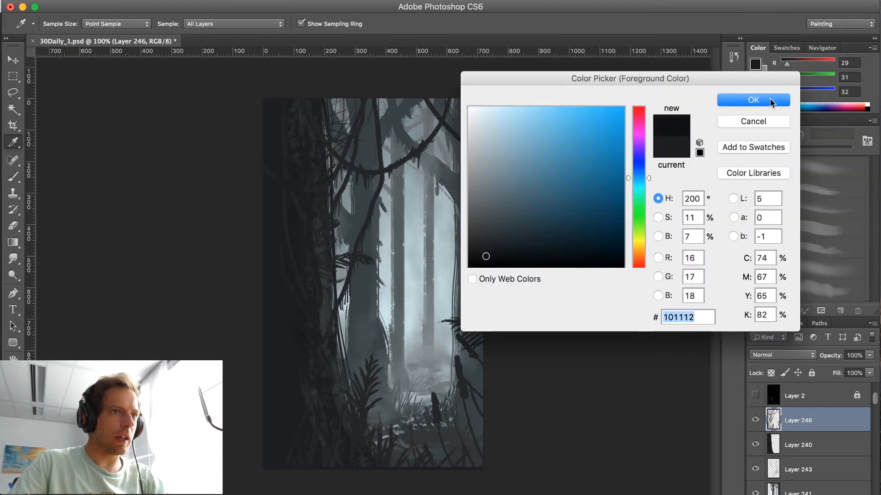
left_click(771, 102)
key("b")
key("super+plus")
left_click_drag(183, 356, 161, 215)
scroll(225, 243, "down", 3)
key("super+z")
key("2")
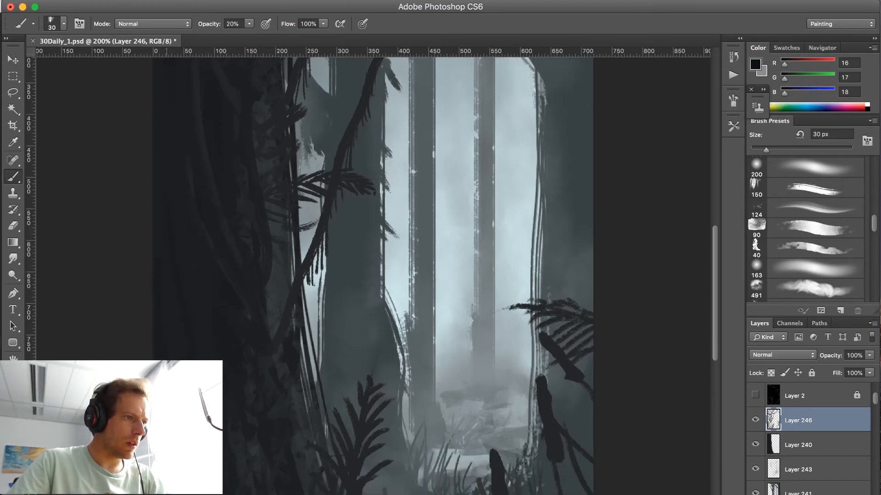
scroll(207, 308, "down", 5)
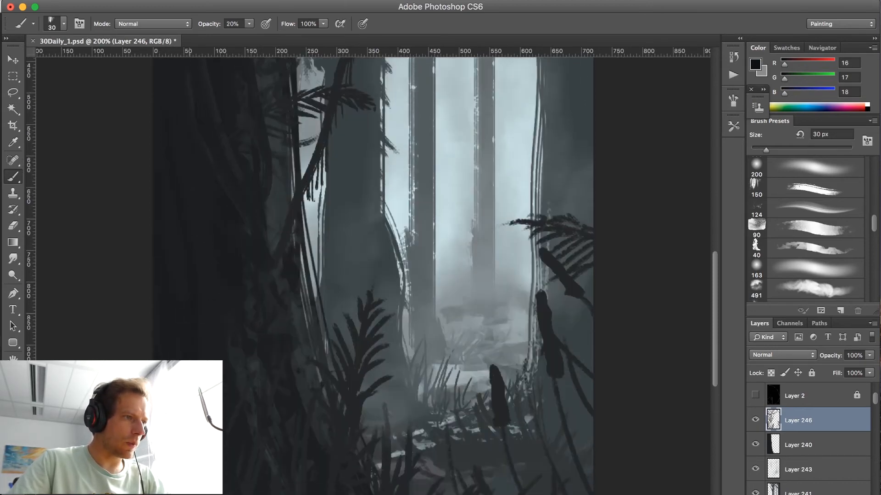
scroll(196, 250, "up", 10)
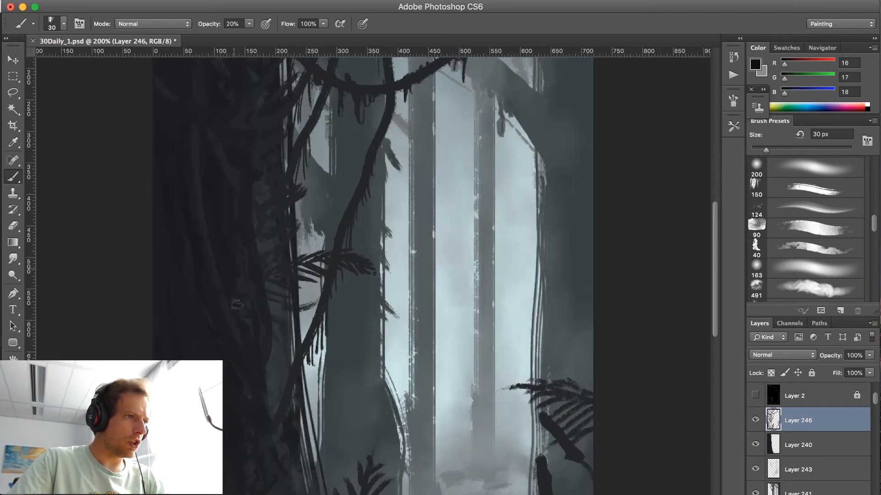
Deepen the overall shadow on the foreground trunk with broader 70 px strokes at 20% opacity.
key("super+minus")
key("super+minus")
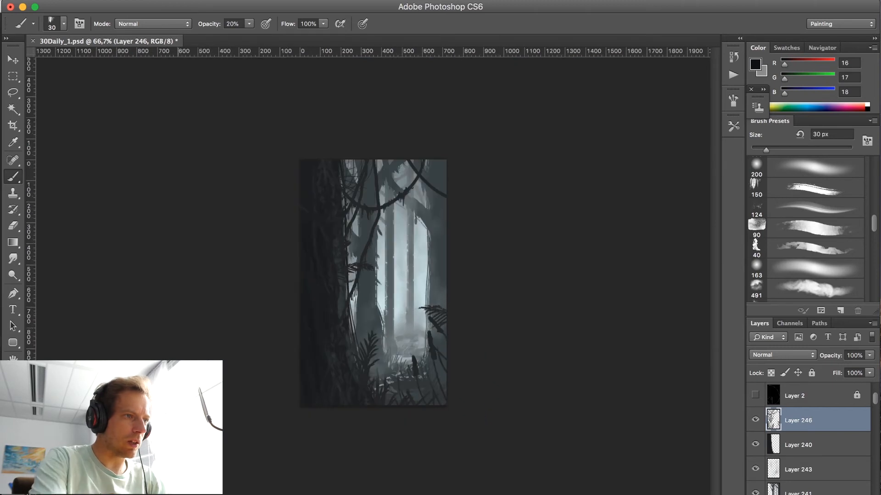
key("bracketright")
key("bracketright")
key("bracketright")
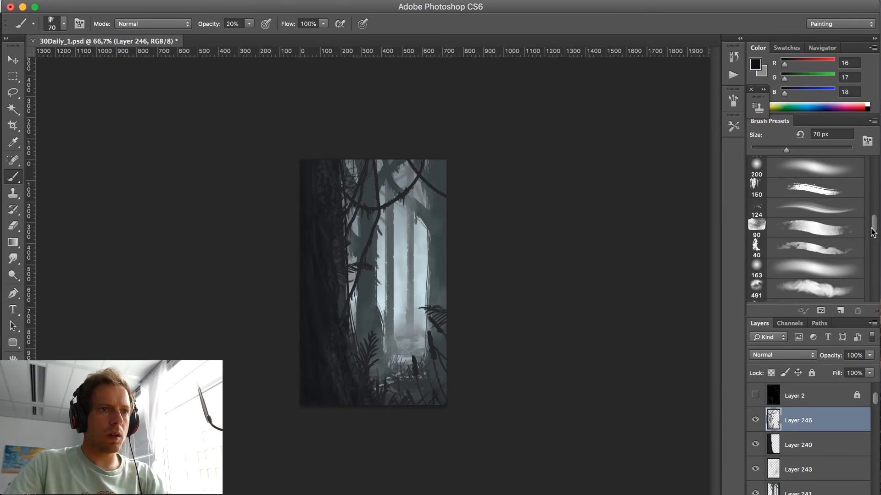
Dab faint dark foliage texture over the background fog with the 848 textured brush at 300 px and 150 px, 20% opacity.
left_click_drag(873, 233, 875, 244)
left_click(808, 265)
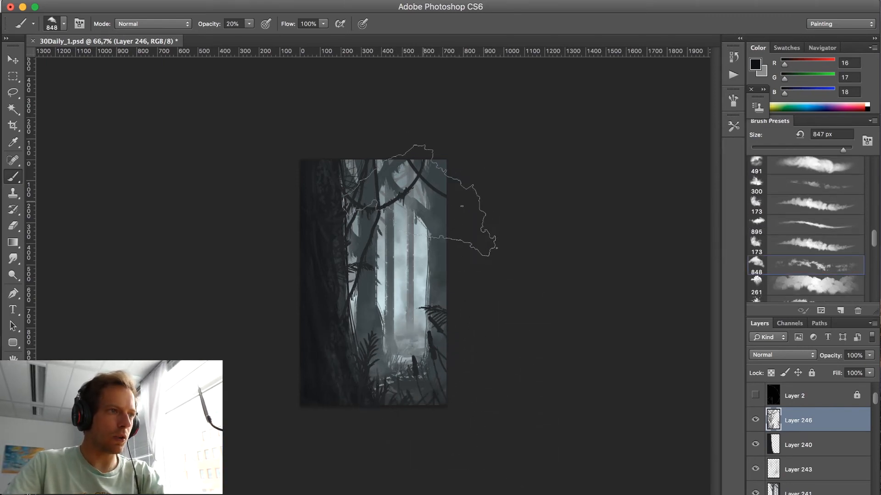
key("bracketleft")
key("bracketleft")
key("bracketleft")
key("bracketleft")
key("bracketleft")
key("bracketleft")
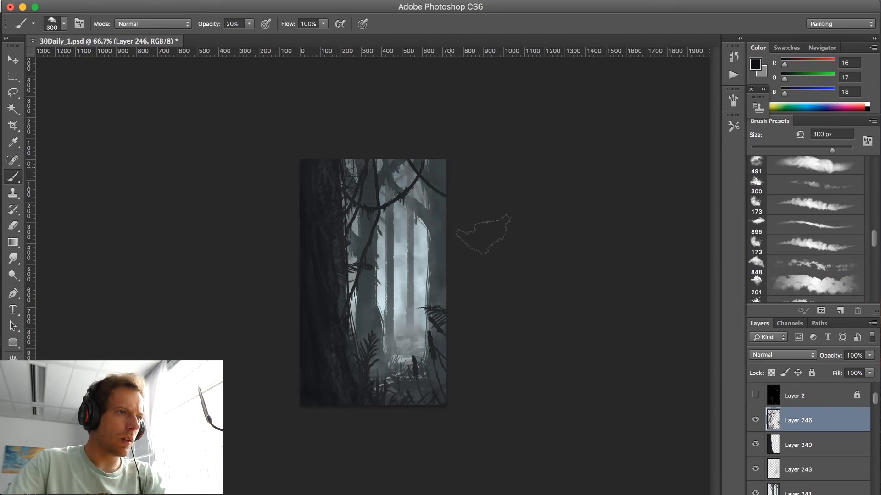
key("bracketleft")
key("bracketleft")
key("bracketleft")
key("bracketleft")
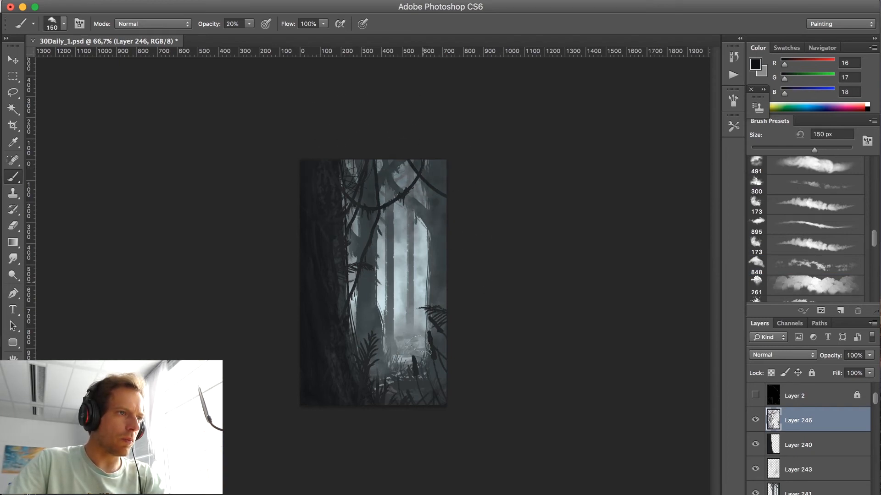
Dab foliage texture around the midground trunks on Layer 241 in a sampled grey, using a 90 px brush at 80% opacity.
key("bracketleft")
key("bracketleft")
key("bracketleft")
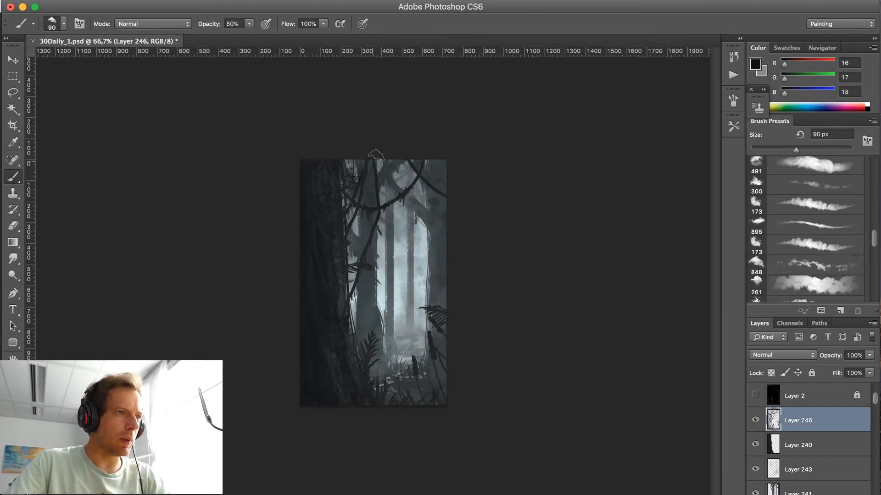
key("super+equal")
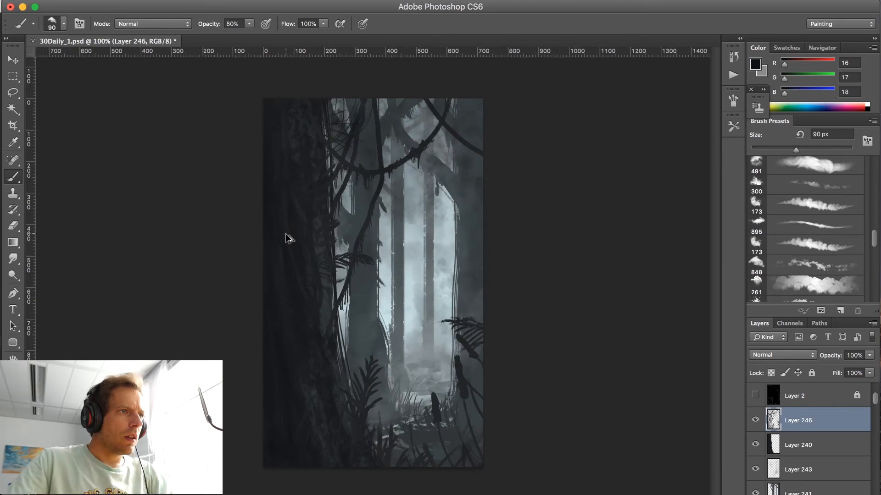
key("super+z")
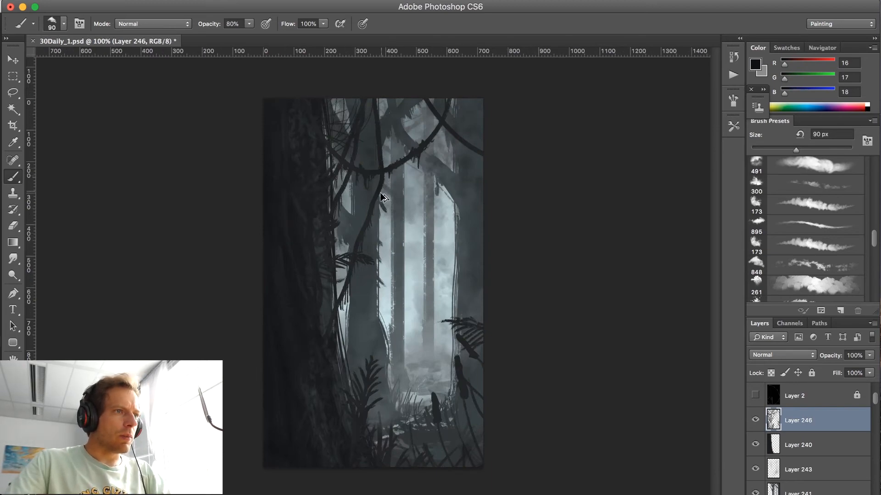
left_click(799, 470)
left_click(798, 492)
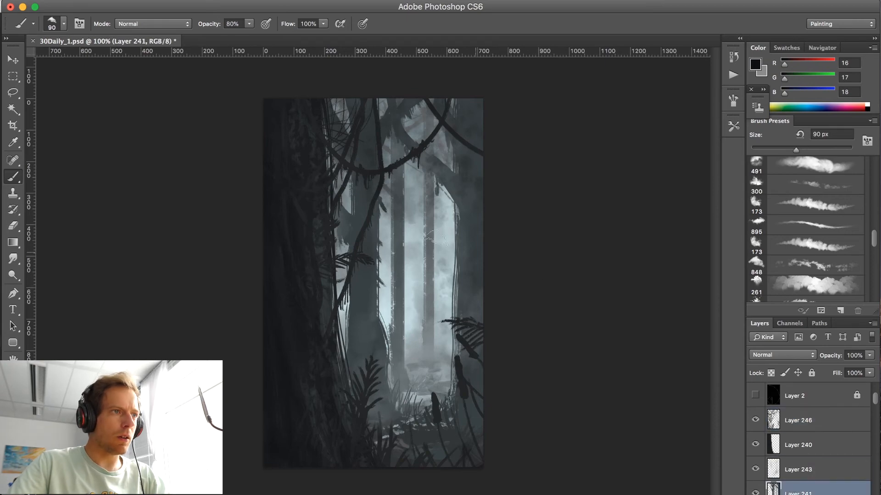
left_click(369, 192, "alt")
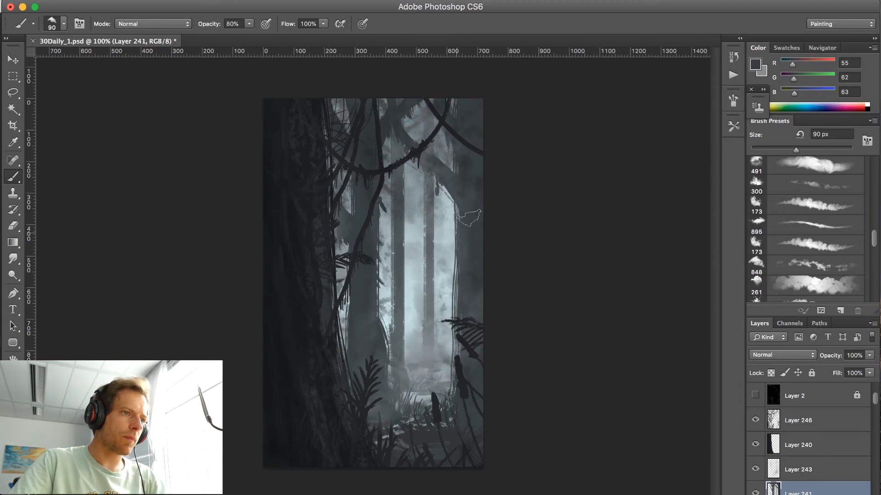
Add finer leaf clusters around the midground trunks with the textured brush reduced to 70 px and 40 px.
key("super+minus")
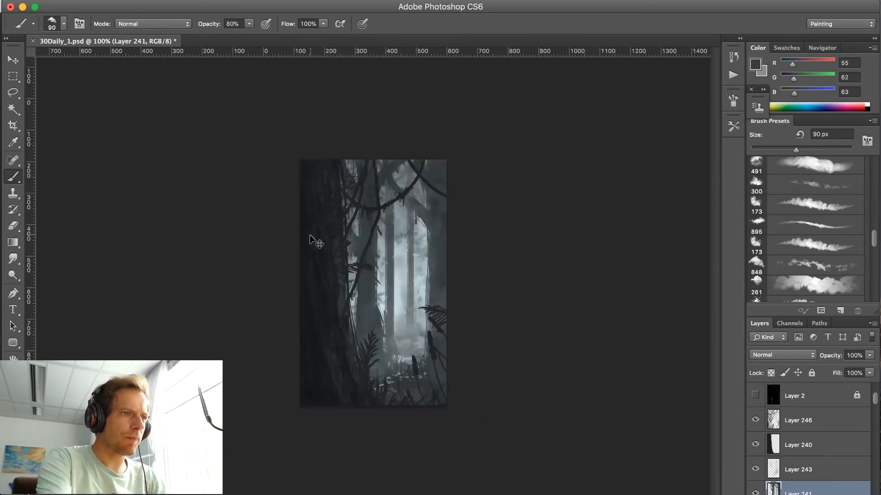
key("super+minus")
key("super+minus")
key("super+minus")
key("super+plus")
key("super+plus")
key("super+plus")
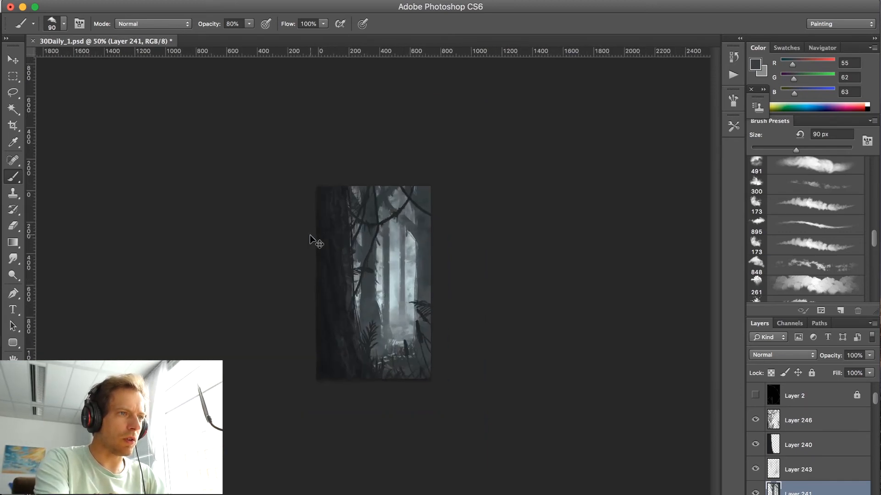
key("bracketleft")
key("bracketleft")
key("bracketleft")
key("bracketleft")
key("bracketleft")
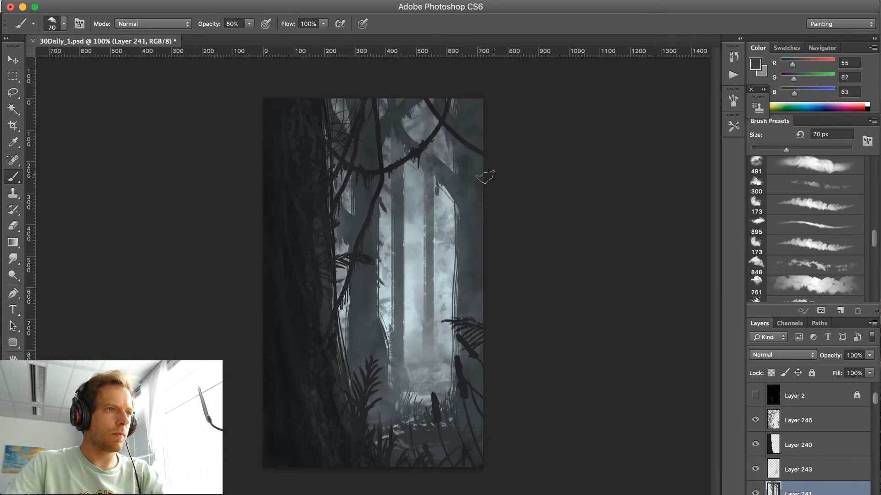
key("XF86MonBrightnessUp")
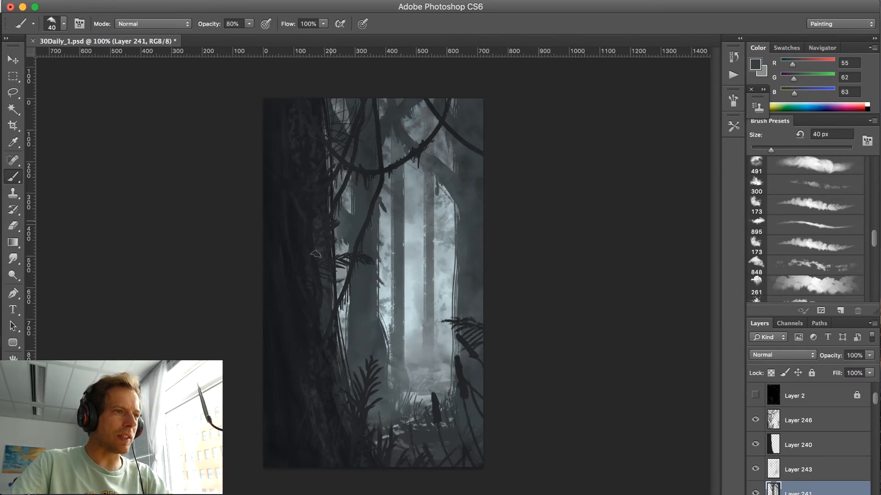
Set the foreground colour to pale blue #dbeff4, starting from a light tone sampled from the background fog.
left_click(448, 256, "alt")
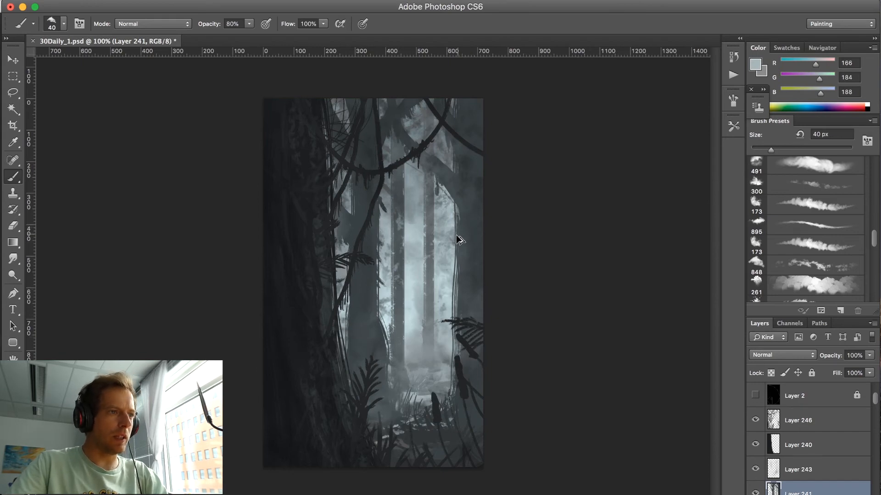
left_click(411, 276, "alt")
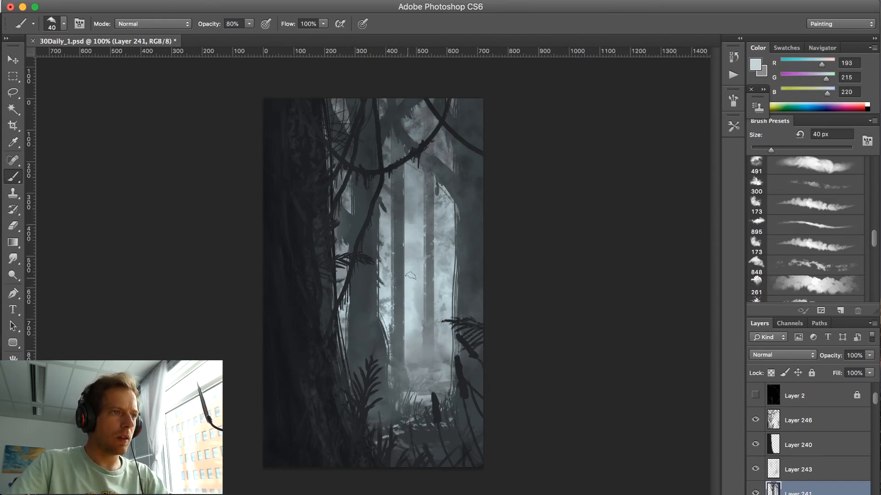
left_click(758, 66)
left_click_drag(491, 139, 484, 112)
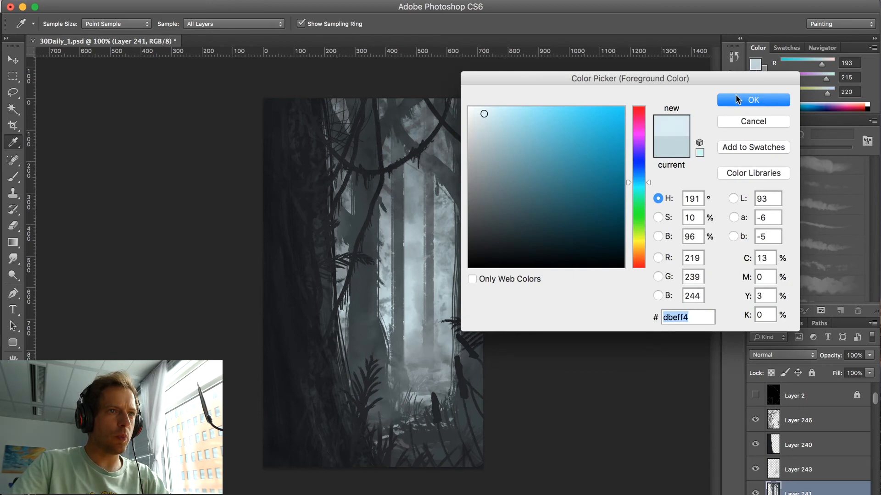
left_click(736, 96)
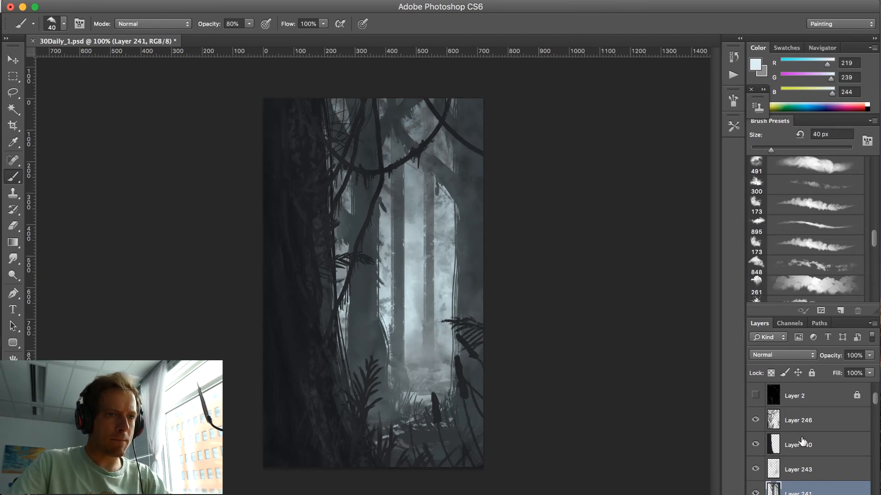
Paint pale leafy highlights along the midground trunk edges and across the forest floor on Layer 243, at 40 px and 80% opacity.
left_click(807, 421)
left_click(800, 468)
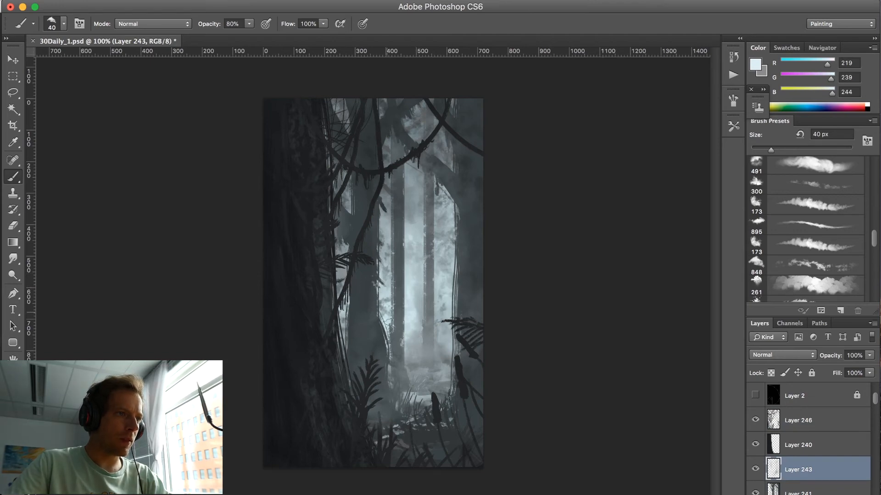
left_click_drag(380, 246, 369, 218)
mouse_move(380, 271)
left_mouse_down()
mouse_move(377, 328)
mouse_move(386, 365)
left_mouse_up()
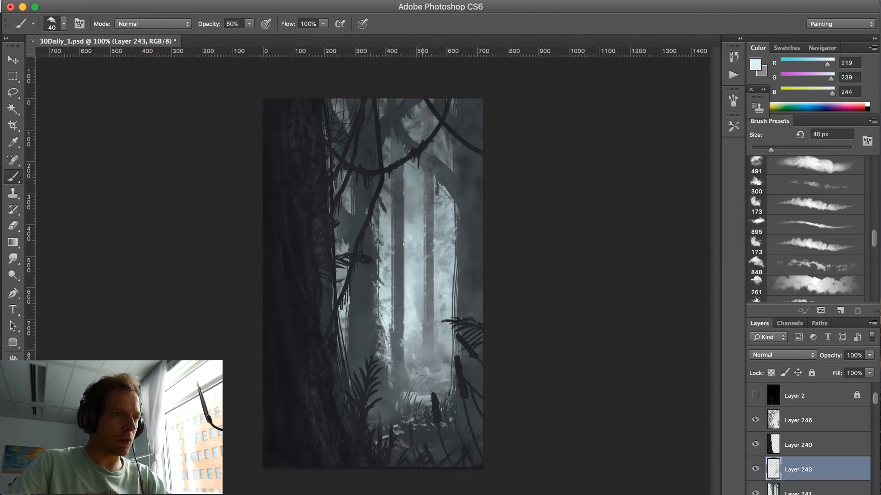
left_click_drag(397, 395, 428, 392)
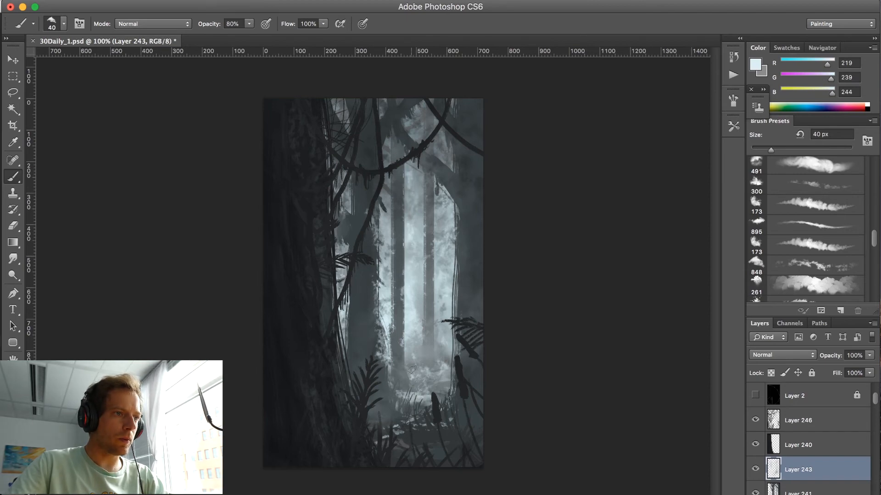
left_click_drag(380, 419, 368, 420)
mouse_move(427, 427)
left_mouse_down()
mouse_move(440, 441)
mouse_move(403, 433)
left_mouse_up()
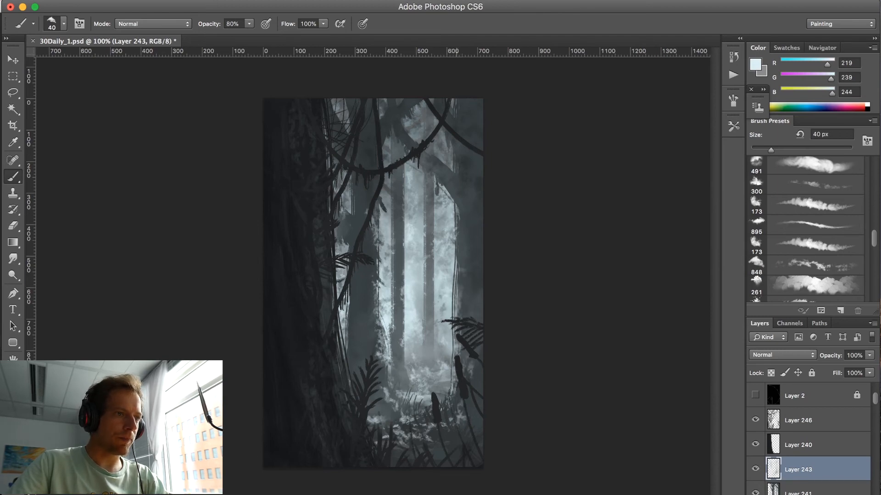
Dab foliage texture over the right midground trunk and branch in a sampled dark grey, using brush sizes between 45 and 60 px.
left_click(476, 144, "alt")
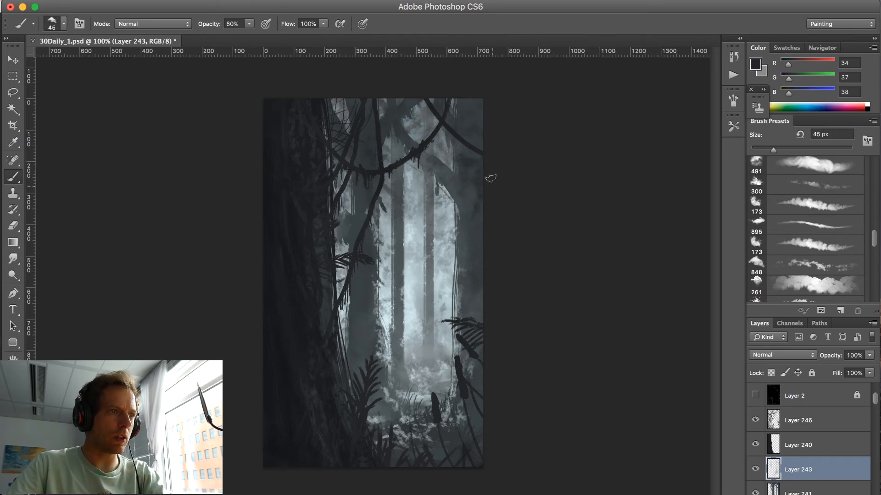
key("bracketright")
key("bracketright")
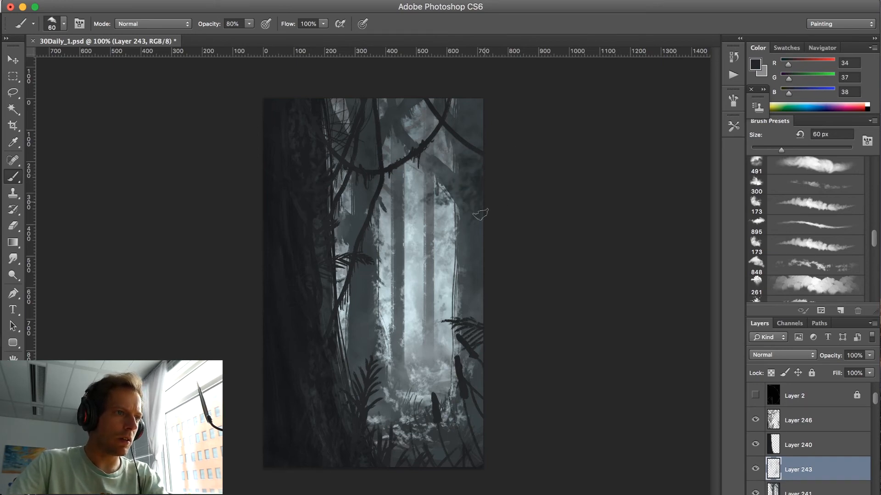
key("bracketleft")
key("bracketleft")
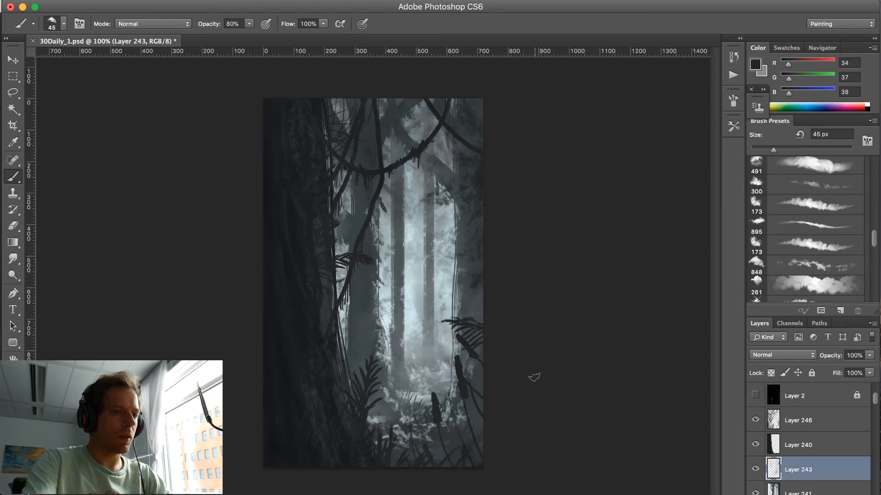
Check the overall composition and contrast of the forest at a reduced view size.
key("super+minus")
key("super+minus")
key("super+minus")
key("super+minus")
key("super+plus")
key("super+plus")
key("super+plus")
key("super+plus")
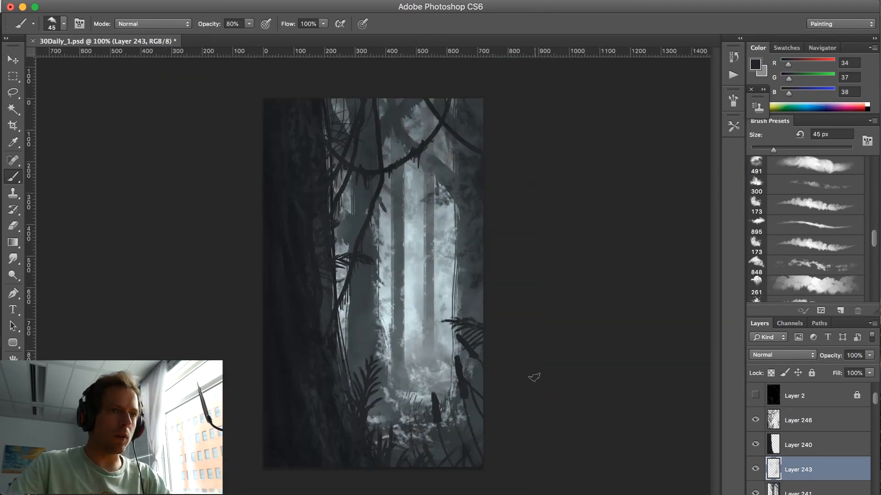
Set up the 173 px cloud brush with a sampled pale fog colour at 20% opacity, and add a new layer above Layer 246.
left_click(815, 246)
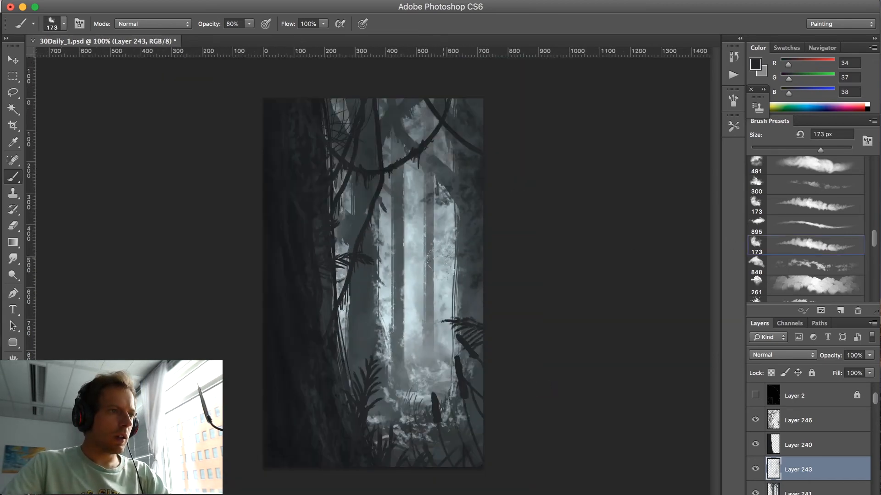
left_click(414, 230, "alt")
key("2")
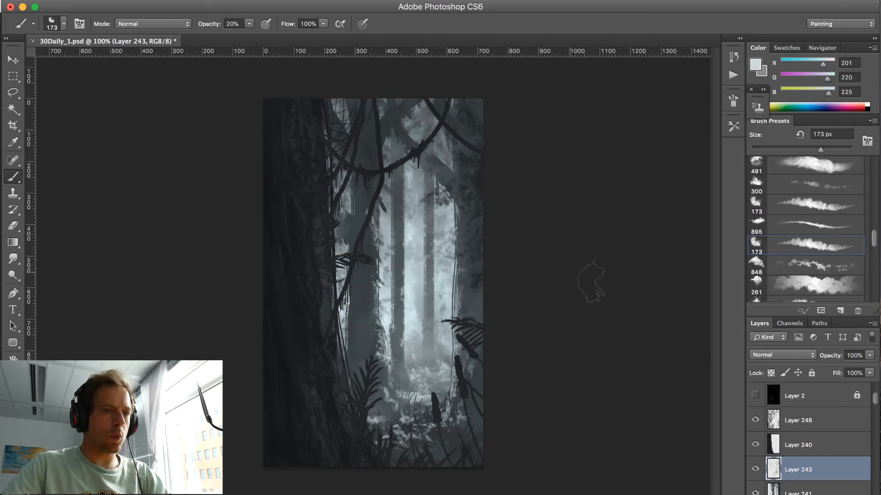
left_click(828, 424)
key("alt+shift+super+n")
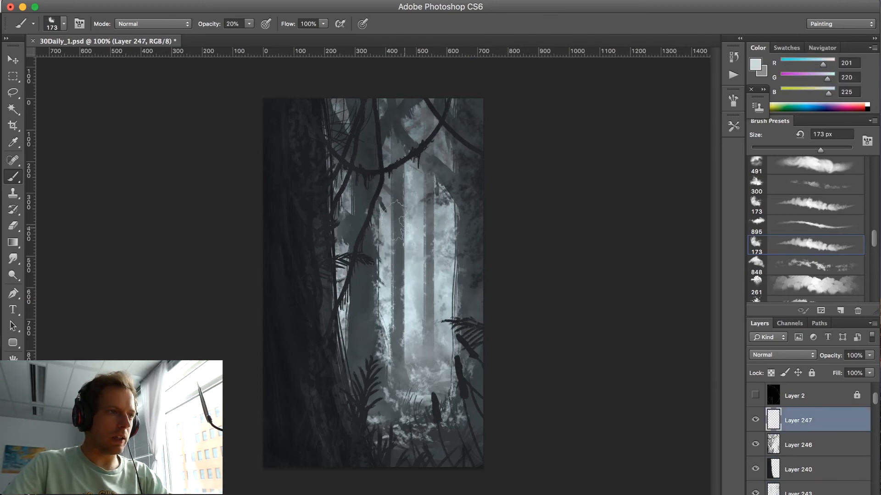
Paint soft fog over the background trunks and right-hand foliage on the new layer, reducing the brush from 400 px to 175 and 125 px.
key("bracketright")
key("bracketright")
key("bracketright")
key("bracketright")
key("bracketright")
key("bracketleft")
key("bracketleft")
key("bracketleft")
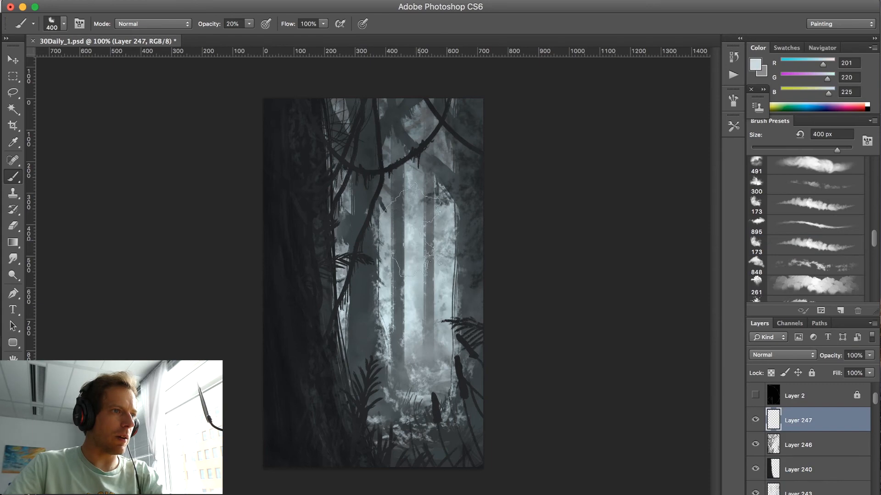
key("bracketleft")
key("bracketleft")
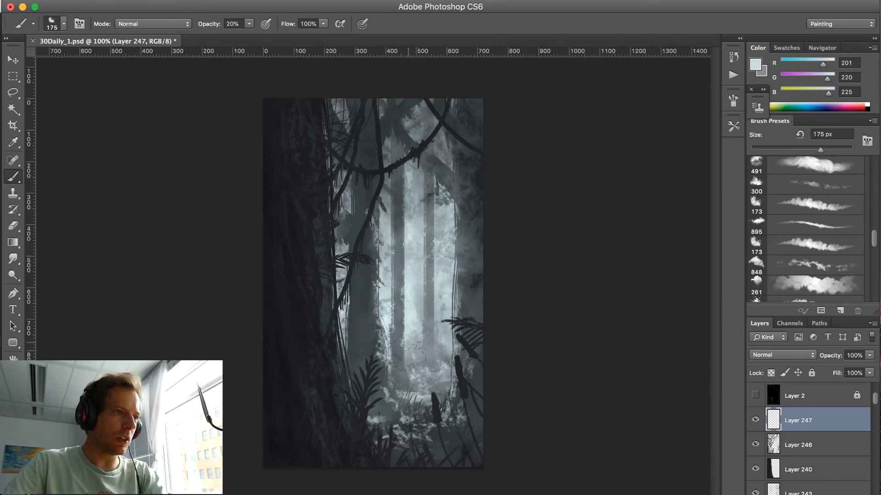
key("bracketleft")
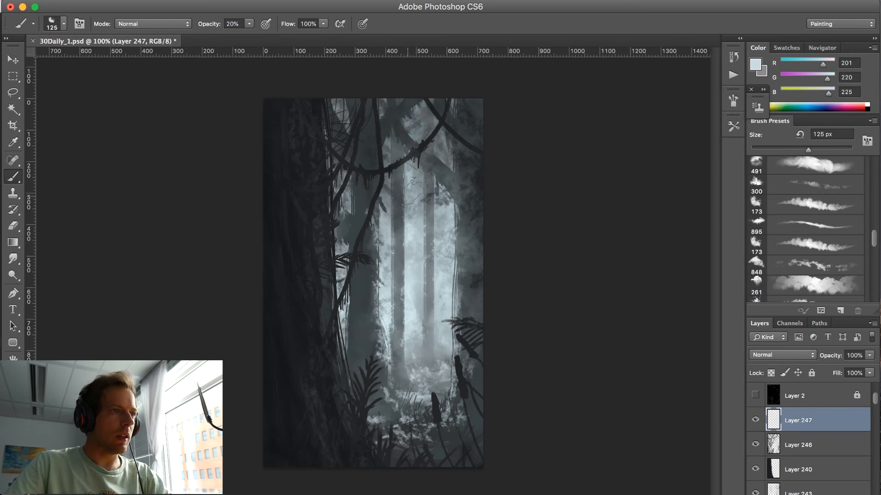
Set the fog layer's blend mode to Screen.
key("v")
key("shift+plus")
key("shift+plus")
key("shift+plus")
key("shift+plus")
key("shift+plus")
key("shift+plus")
key("shift+plus")
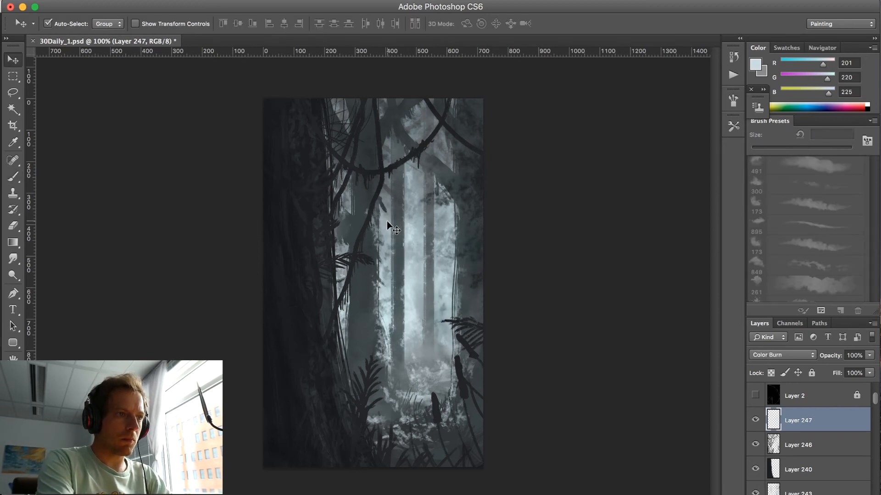
key("shift+plus")
key("shift+plus")
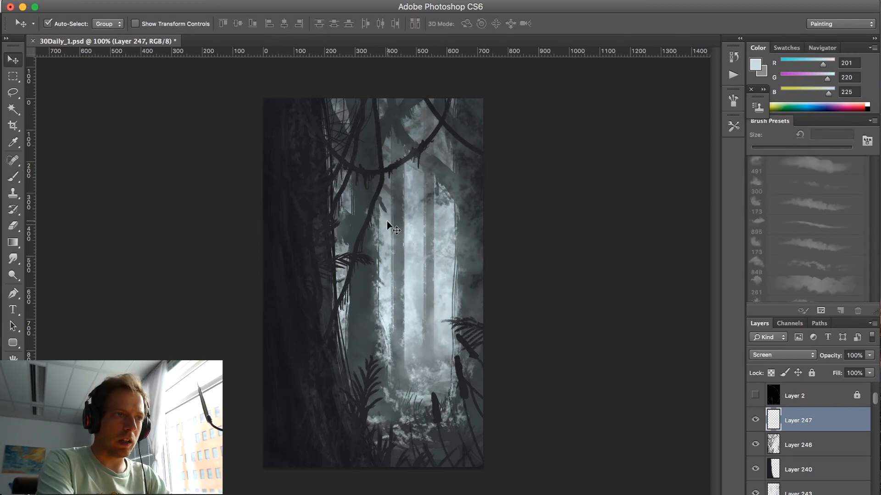
Try Linear Dodge (Add) and Lighten as the fog layer's blend mode, and return it to Screen.
key("shift+plus")
key("shift+plus")
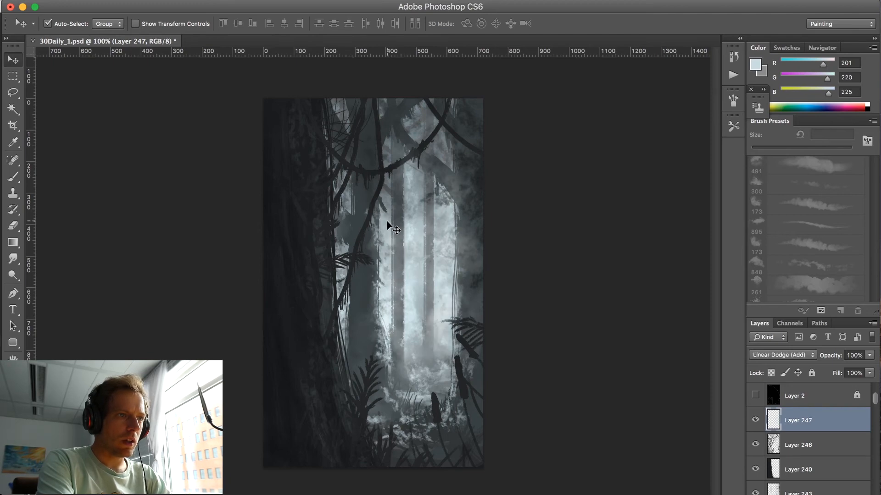
key("shift+plus")
key("shift+minus")
key("shift+plus")
key("shift+minus")
key("shift+minus")
key("shift+minus")
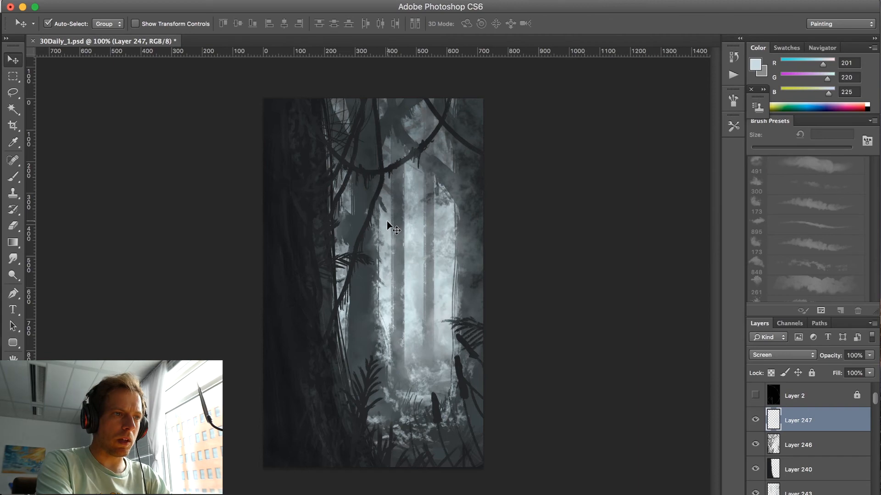
key("shift+minus")
key("shift+minus")
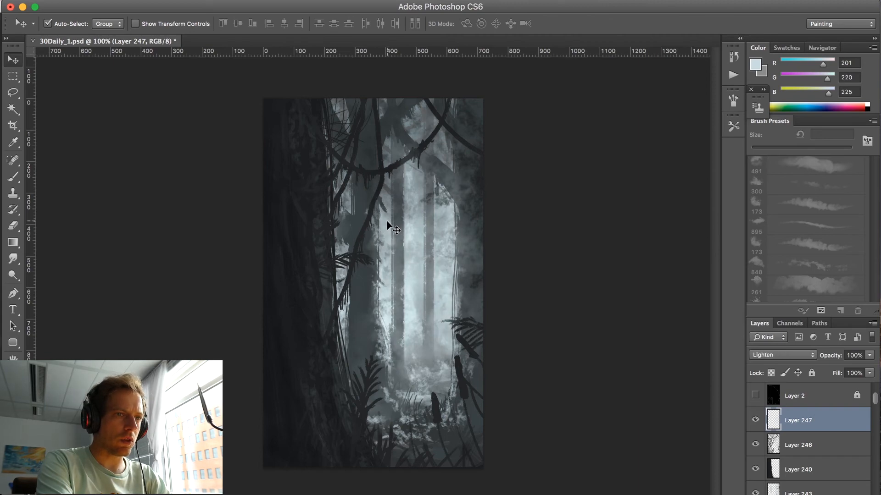
key("shift+plus")
Brush more fog over the vines and right-hand ferns at 125 px, set the layer's opacity to 70%, and compare with the fog hidden.
key("b")
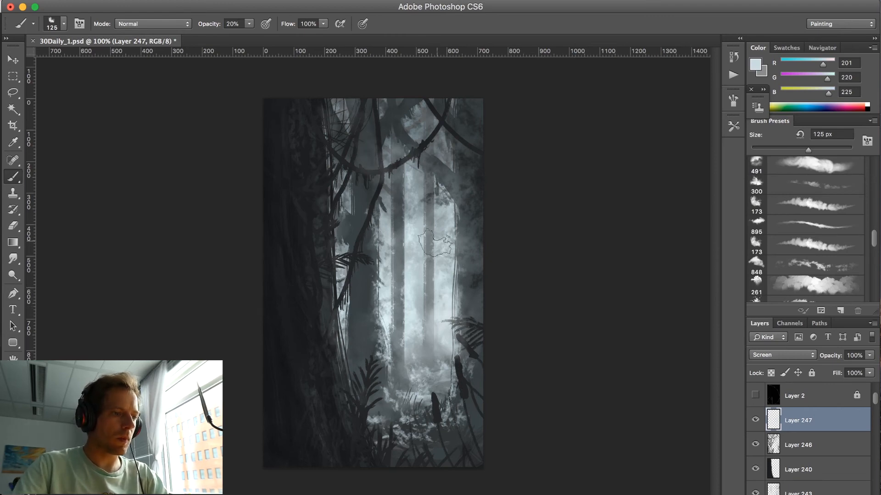
key("v")
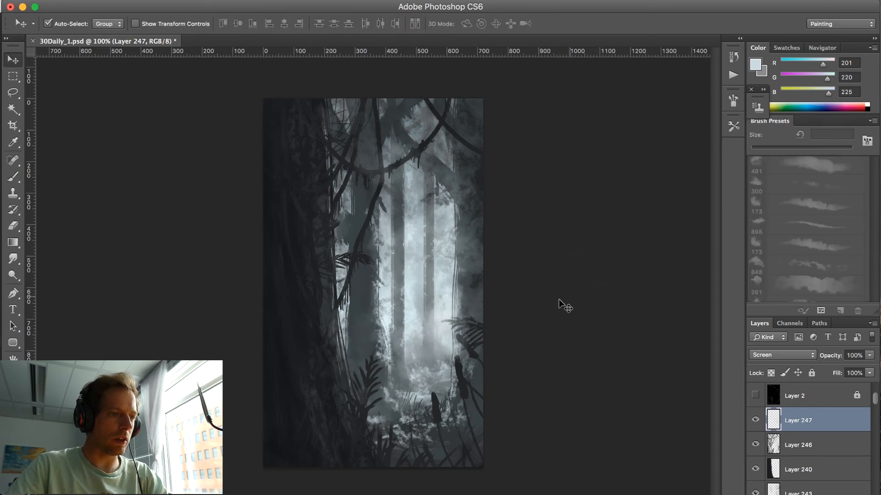
key("5")
key("7")
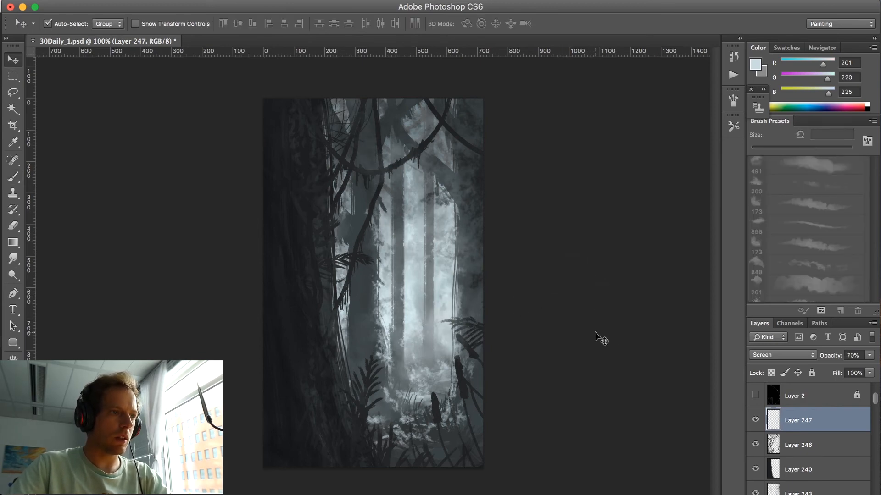
left_click(756, 420)
left_click(756, 421)
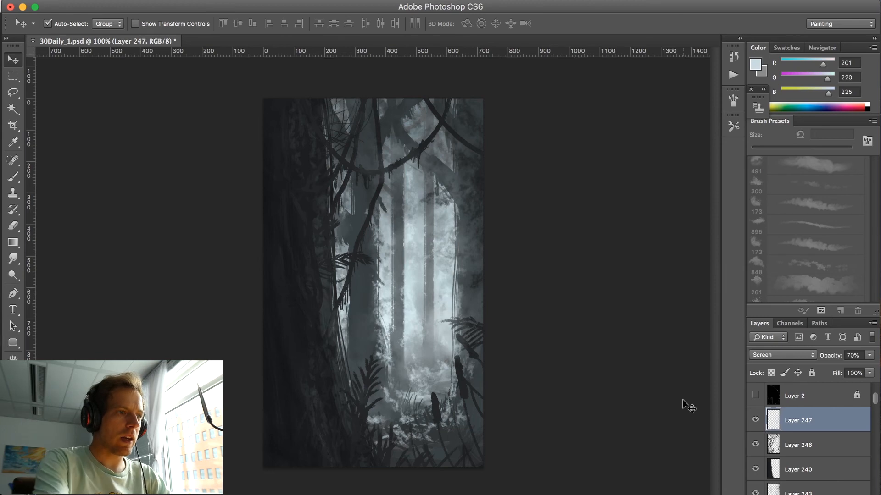
Examine the fog effect on the scene both from a distance and at 200% zoom.
key("super+minus")
key("super+minus")
key("super+minus")
key("super+plus")
key("super+plus")
key("super+plus")
key("super+plus")
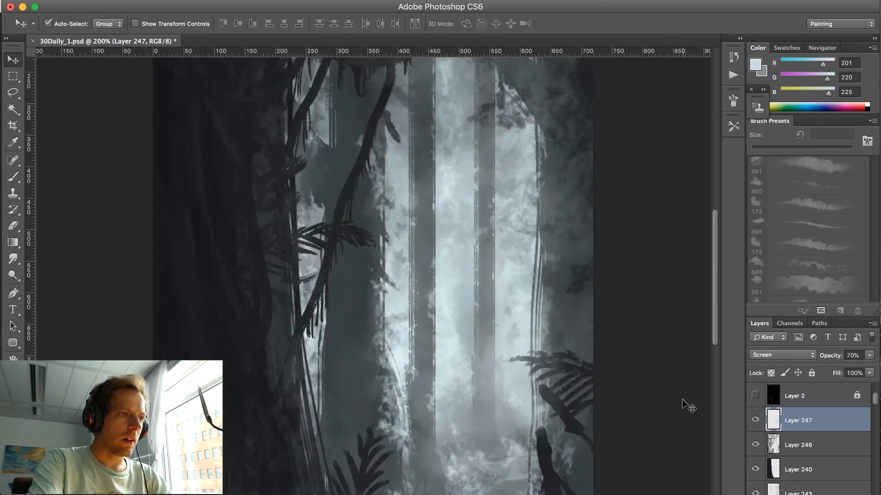
key("super+minus")
Add a new layer above the fog layer and choose the tapered 48 px brush.
left_click(805, 446)
left_click(808, 422)
key("super+shift+alt+n")
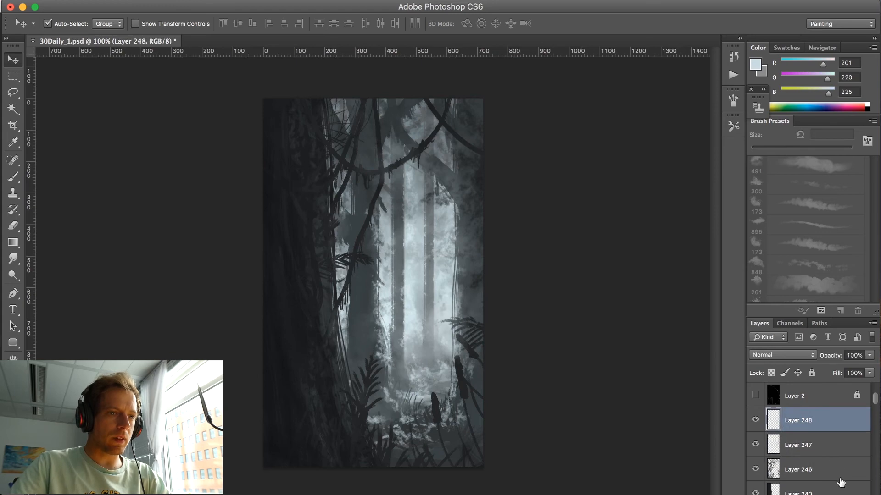
key("b")
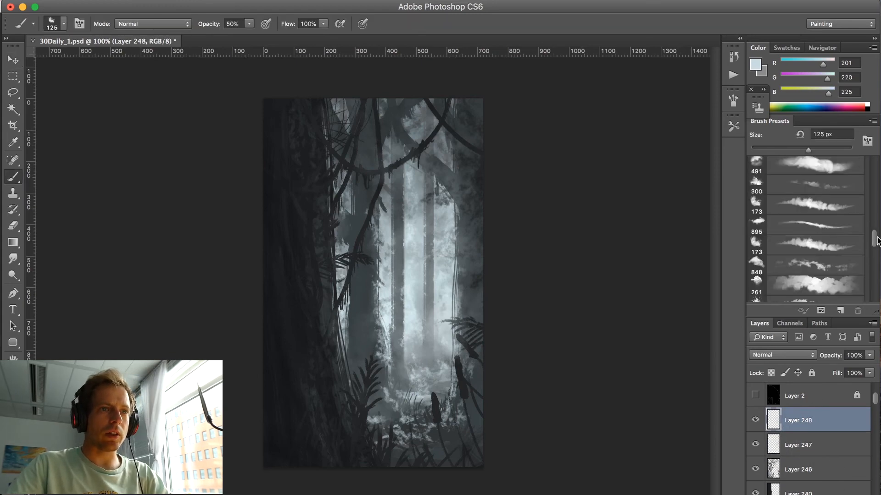
left_click_drag(875, 236, 874, 209)
left_click(838, 248)
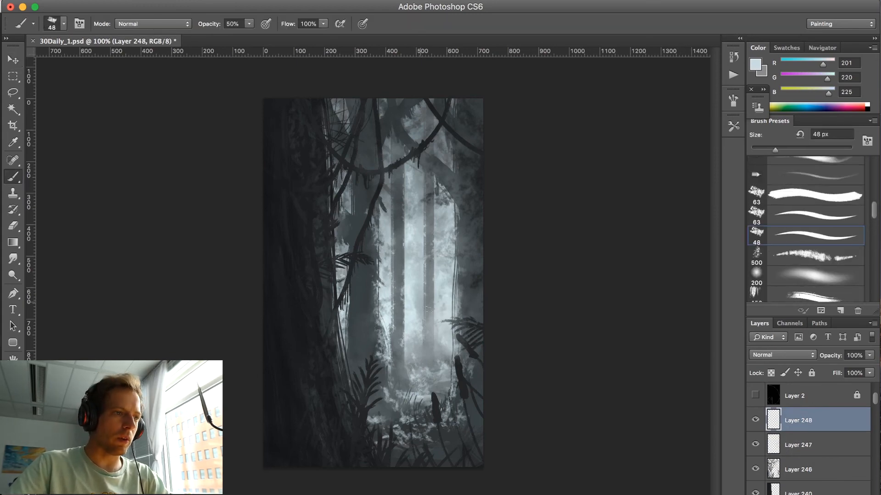
Paint tall foreground grass blades near the bottom edge in a sampled dark grey at 100% opacity, reducing the brush to 20 px.
left_click(475, 377, "alt")
key("0")
left_click_drag(459, 461, 446, 371)
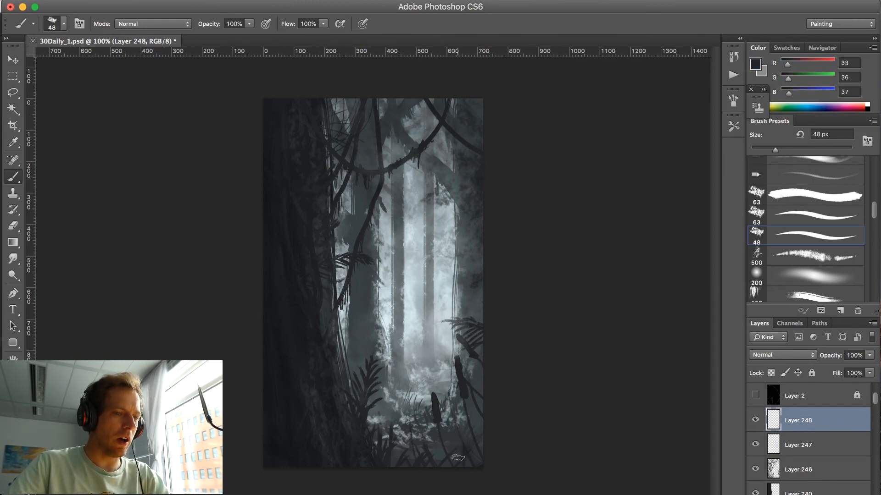
key("bracketleft")
key("bracketleft")
key("bracketleft")
key("bracketleft")
key("bracketleft")
left_click_drag(415, 461, 405, 384)
key("bracketleft")
key("bracketleft")
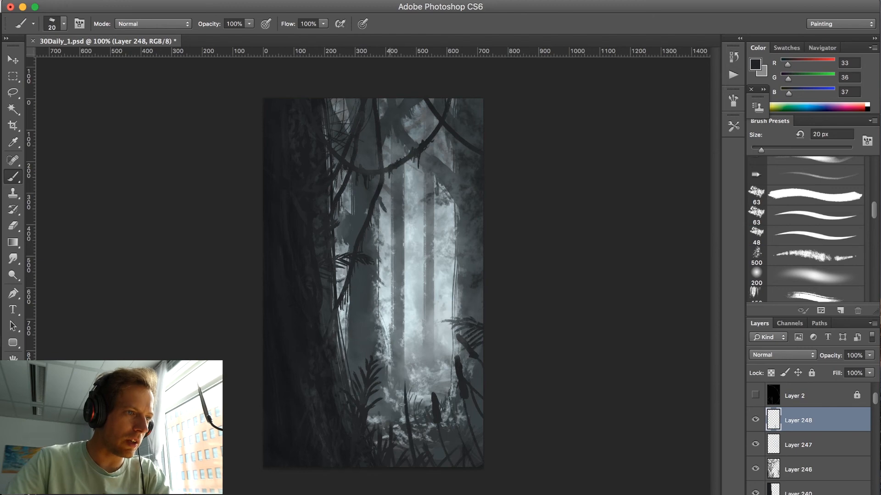
Paint more thin grass blades along the lower edge, around the ferns and beside the dark trunk, reducing the brush to 15 px.
left_click_drag(482, 323, 471, 303)
mouse_move(483, 322)
left_mouse_down()
mouse_move(494, 303)
mouse_move(474, 293)
left_mouse_up()
left_click_drag(481, 369, 459, 344)
left_click_drag(483, 432, 479, 415)
mouse_move(462, 439)
left_mouse_down()
mouse_move(457, 401)
mouse_move(441, 387)
left_mouse_up()
mouse_move(424, 442)
left_mouse_down()
mouse_move(431, 383)
mouse_move(419, 385)
left_mouse_up()
left_click_drag(410, 417, 408, 398)
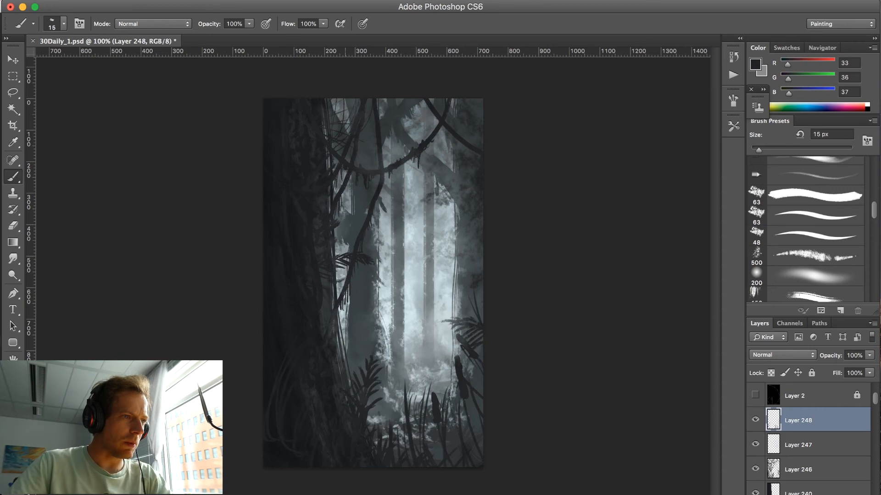
left_click_drag(361, 333, 348, 377)
left_click_drag(337, 362, 346, 321)
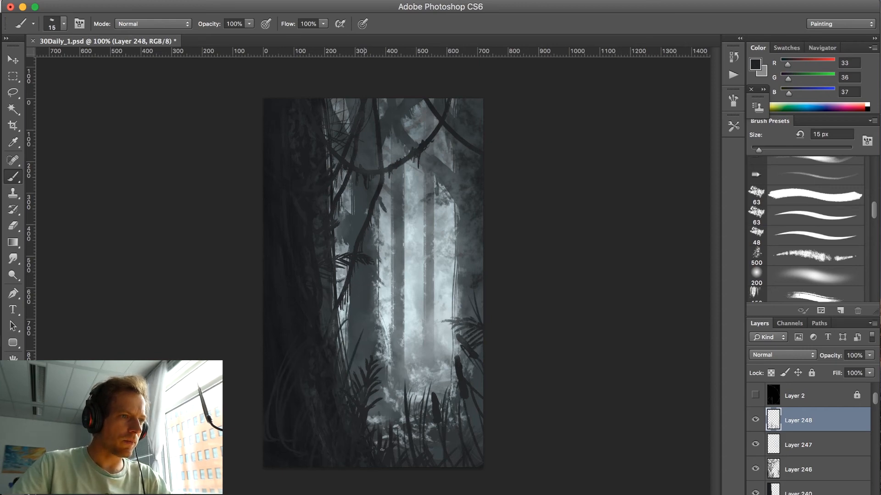
left_click_drag(360, 367, 363, 350)
left_click_drag(385, 439, 400, 389)
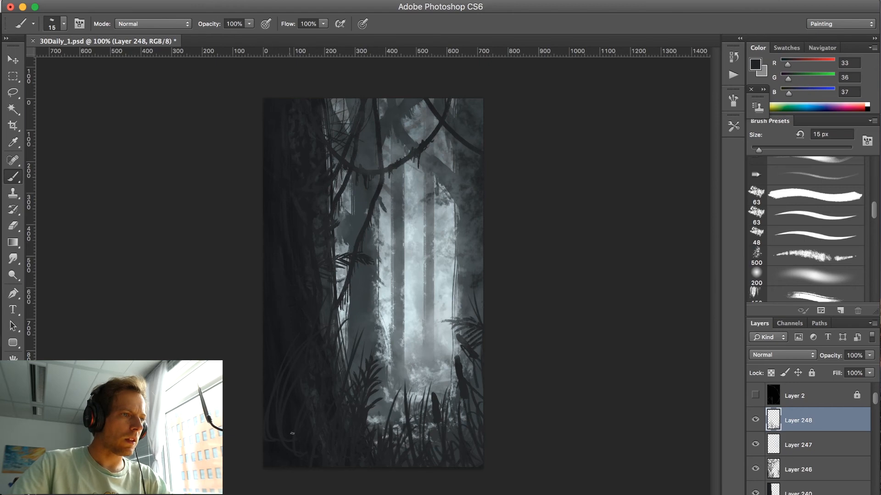
Set the foreground colour to #121314 and paint darker blades over the base of the dark trunk and along the opposite edge.
left_click(755, 65)
left_click(487, 255)
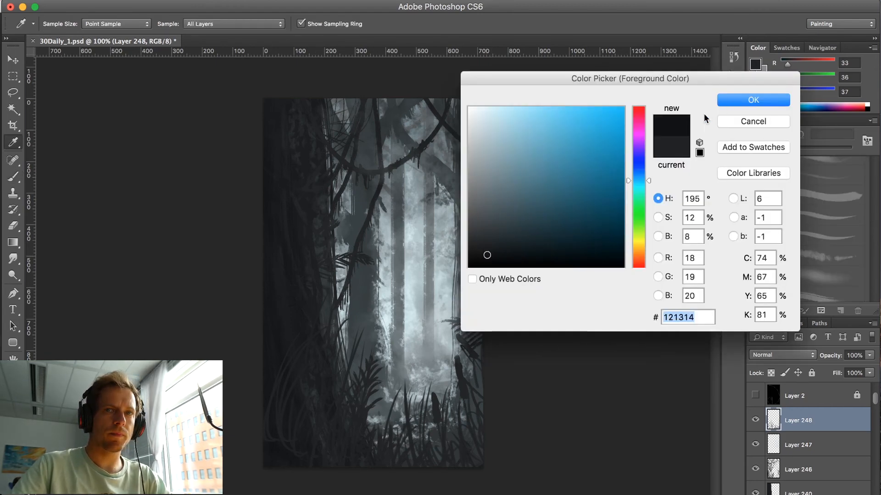
left_click(721, 100)
left_click_drag(308, 400, 331, 452)
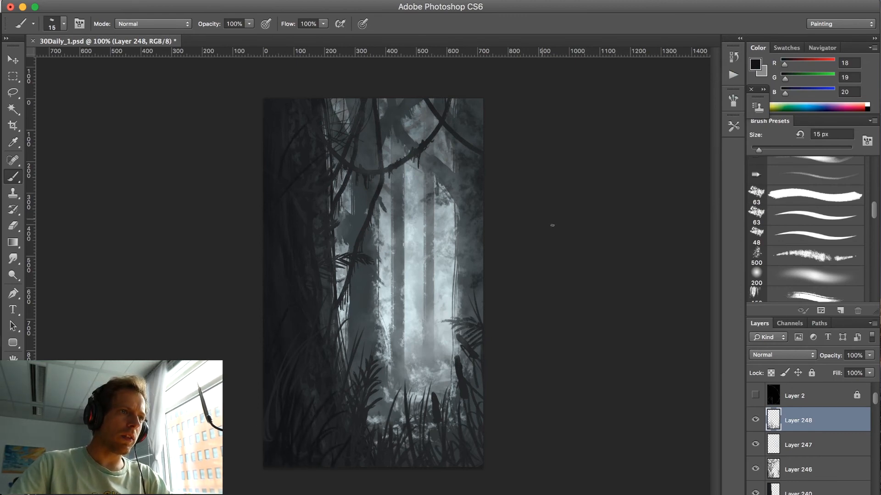
left_click_drag(475, 213, 482, 256)
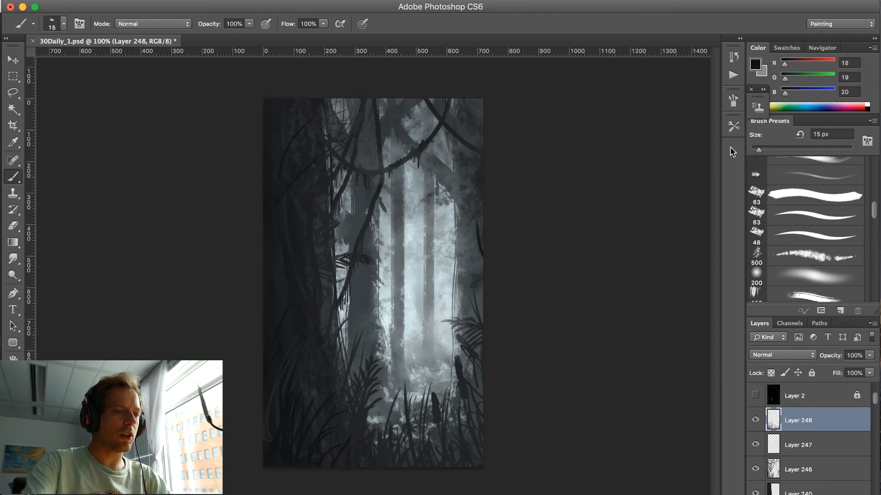
Switch to the browser to check the timer and return to the painting in Photoshop.
key("super+minus")
key("super+plus")
key("super+plus")
key("super+minus")
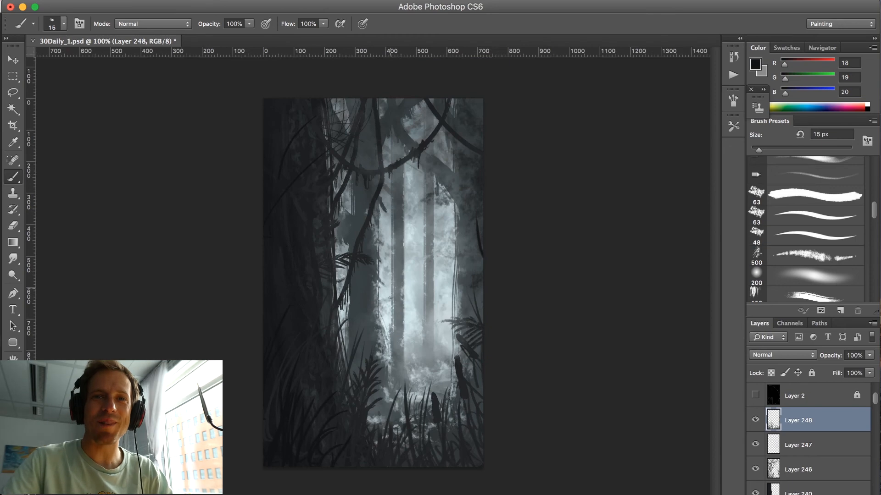
left_click(202, 494)
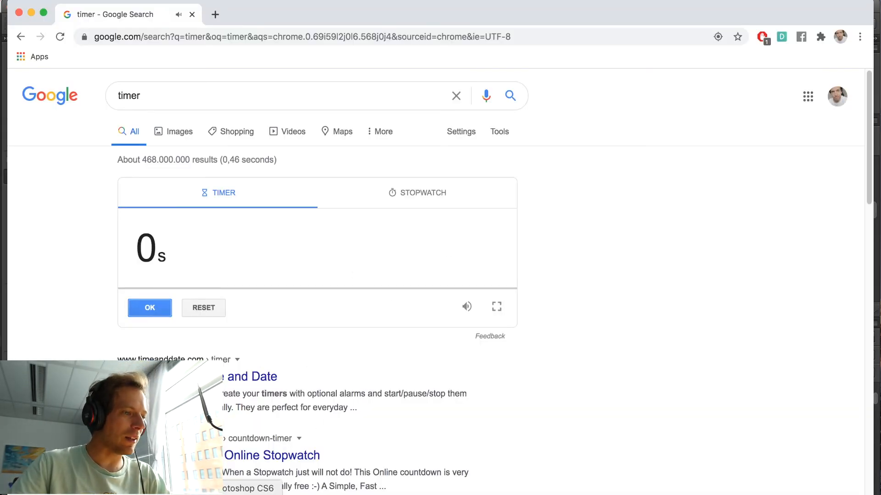
left_click(248, 494)
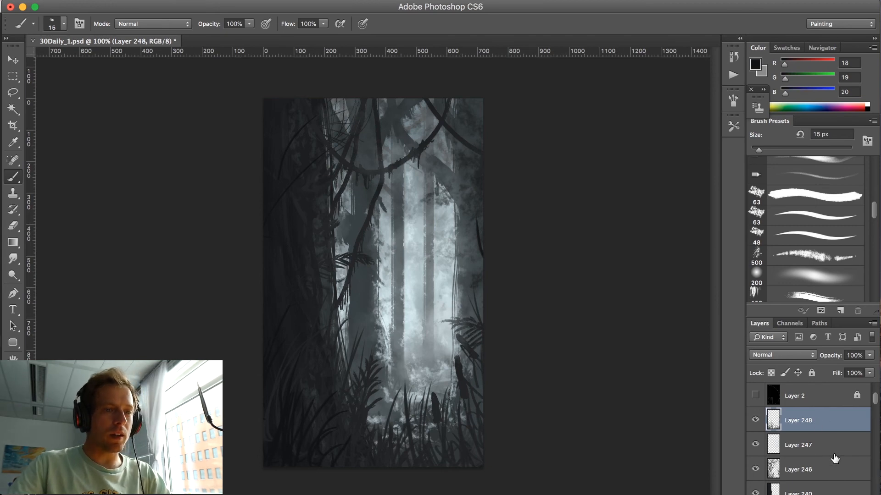
Add a new layer above the grass and choose the soft round 25 px brush, enlarging it to 700 px.
key("super+shift+alt+n")
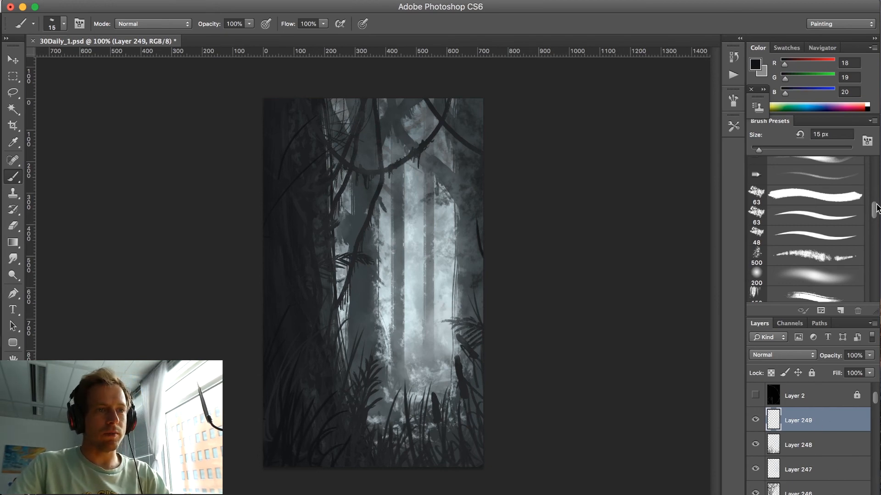
scroll(873, 218, "up", 4)
scroll(874, 218, "down", 10)
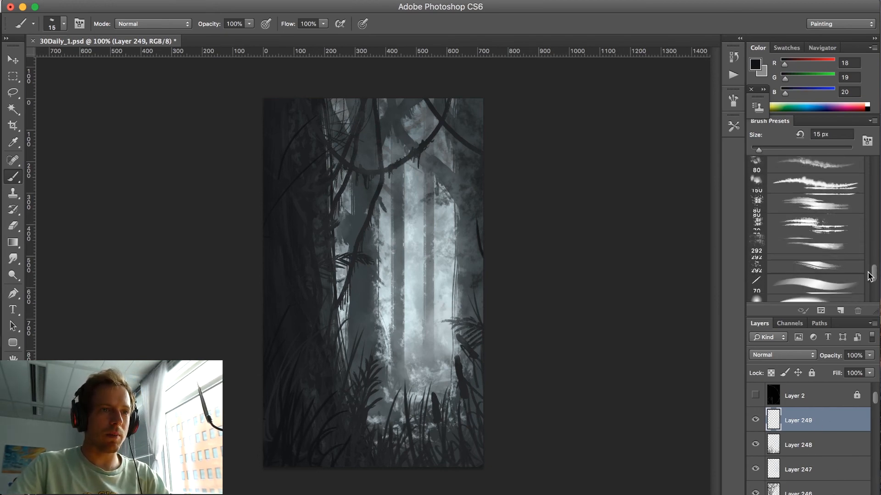
left_click(814, 291)
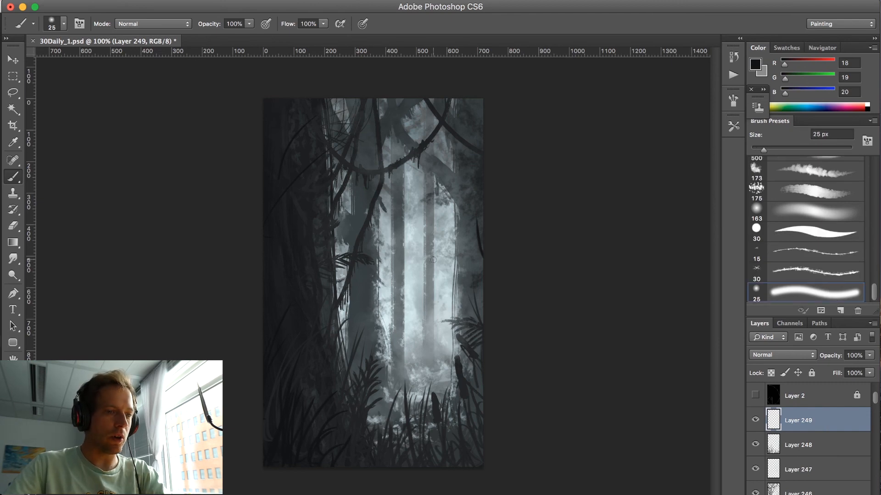
key("bracketright")
key("bracketright")
key("bracketright")
key("bracketright")
key("bracketright")
key("bracketright")
key("bracketright")
key("bracketright")
key("bracketright")
key("bracketright")
key("bracketright")
key("bracketright")
key("bracketright")
key("bracketright")
key("bracketright")
key("bracketright")
key("bracketright")
key("bracketright")
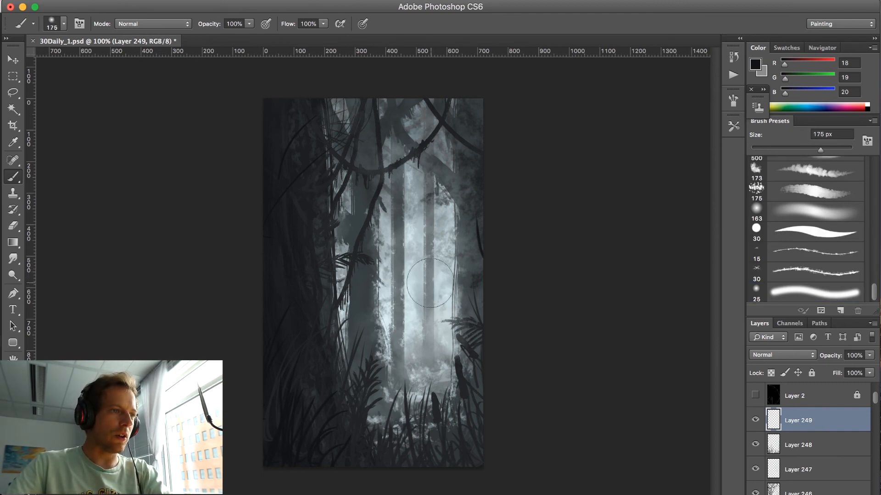
Set the foreground colour to #8cc0c9 and brush a broad blue glow over the forest clearing at 20% opacity.
left_click(410, 320, "alt")
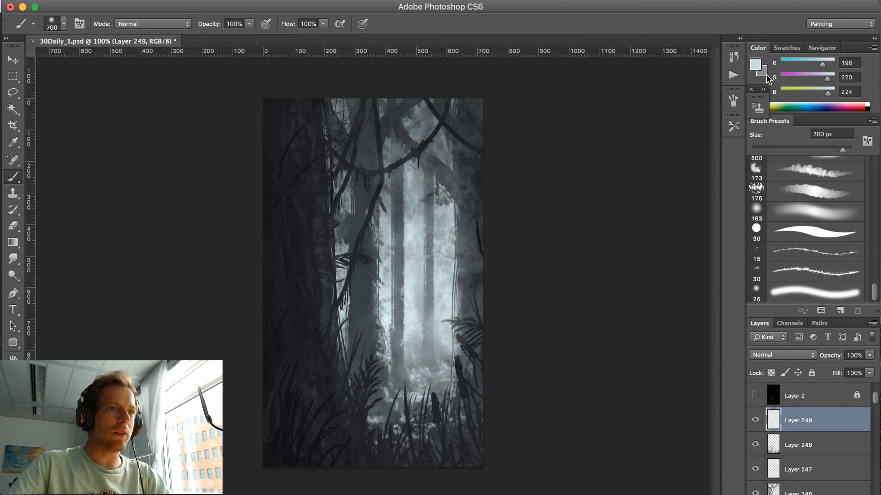
left_click(756, 67)
left_click(515, 139)
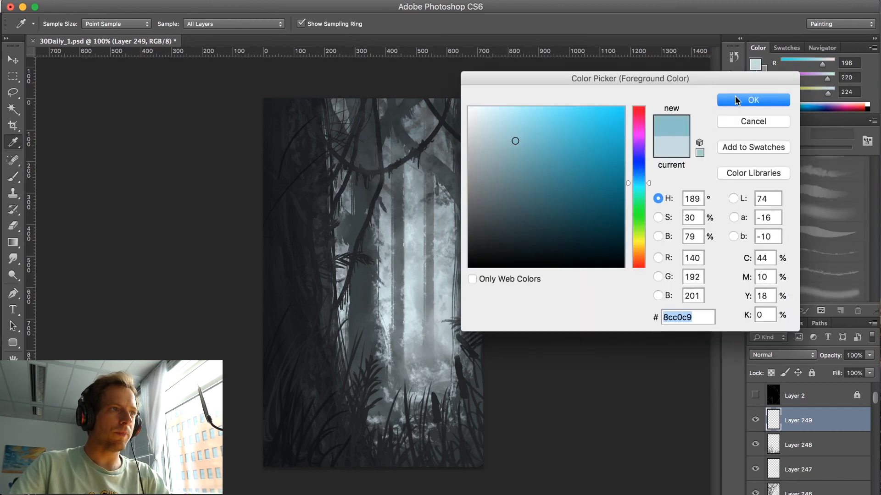
left_click(739, 99)
key("2")
mouse_move(395, 327)
left_mouse_down()
mouse_move(431, 316)
mouse_move(436, 288)
left_mouse_up()
mouse_move(369, 127)
left_mouse_down()
mouse_move(393, 136)
mouse_move(436, 291)
mouse_move(394, 384)
mouse_move(407, 367)
mouse_move(406, 400)
left_mouse_up()
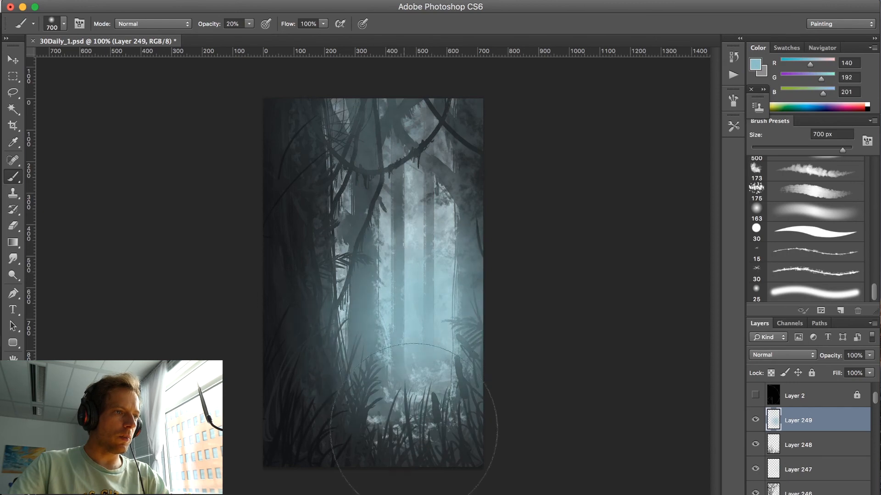
Try the Color Burn blend mode on the blue glow layer and judge it from a distance.
key("v")
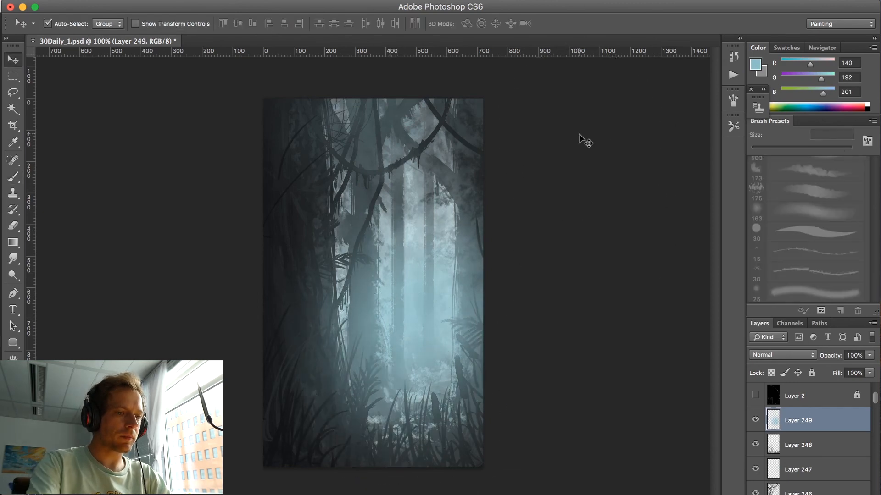
key("alt+shift+k")
key("alt+shift+b")
key("ctrl+minus")
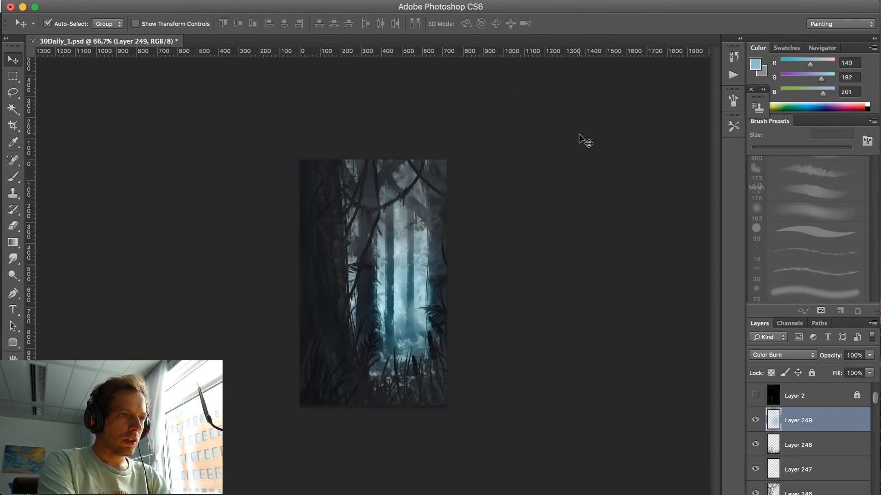
key("ctrl+plus")
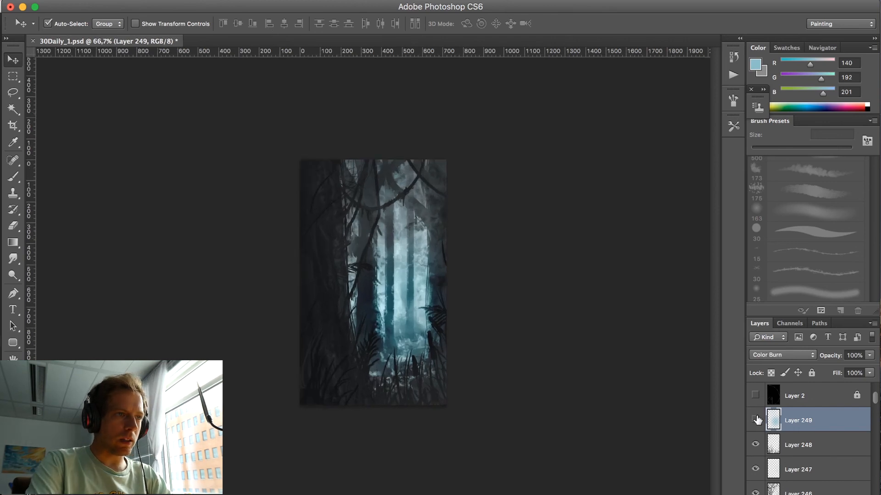
Set the blue glow layer to Lighten blending at 50% opacity and compare the scene with it hidden.
key("alt+shift+m")
key("shift+plus")
key("shift+plus")
key("shift+plus")
key("shift+plus")
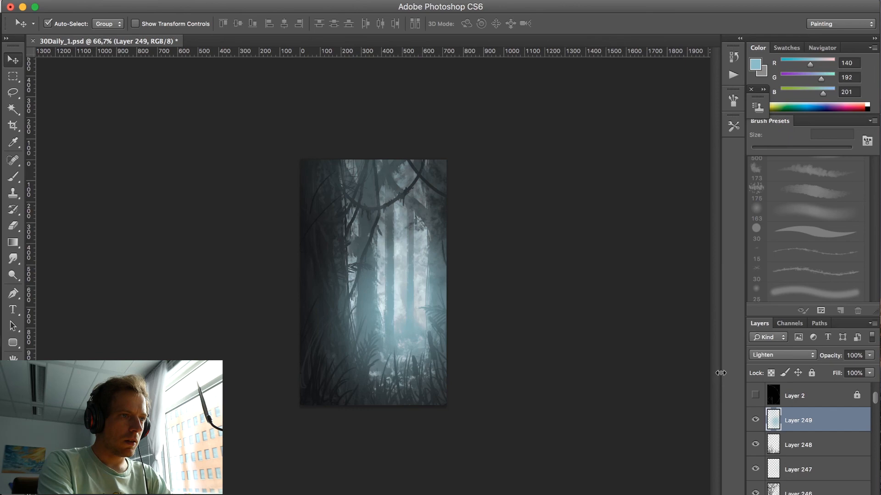
key("ctrl+plus")
key("2")
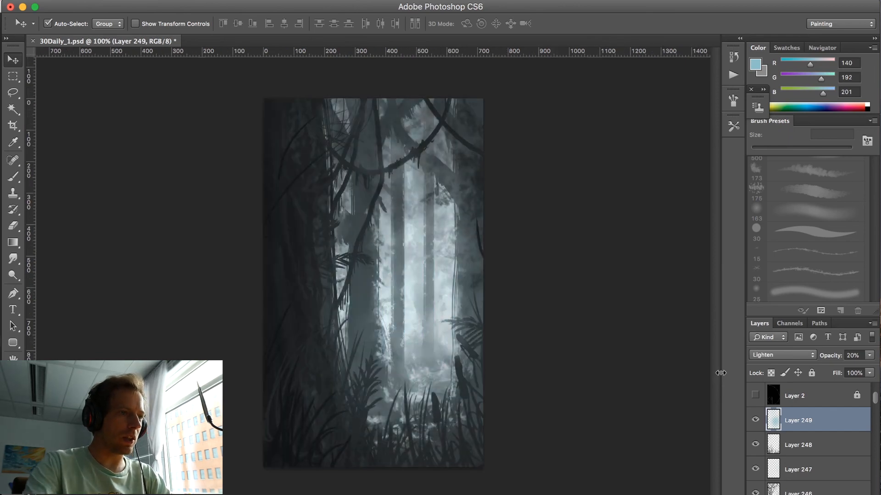
key("5")
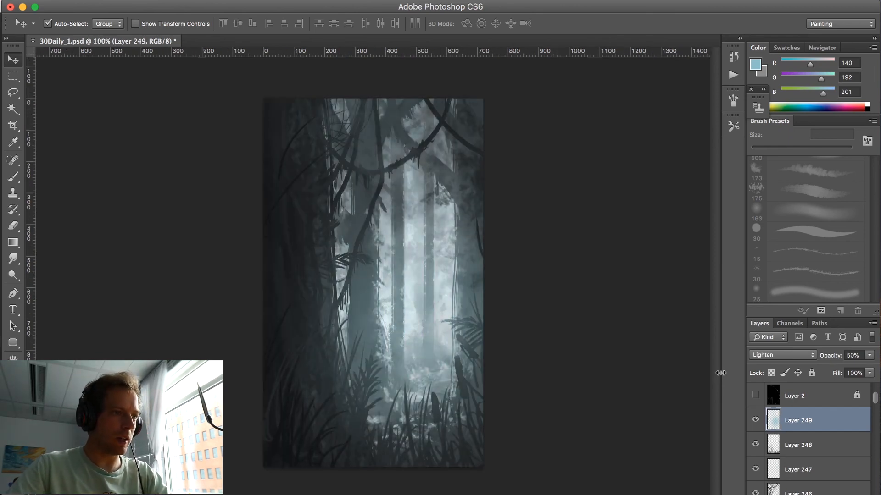
left_click(754, 420)
left_click(753, 420)
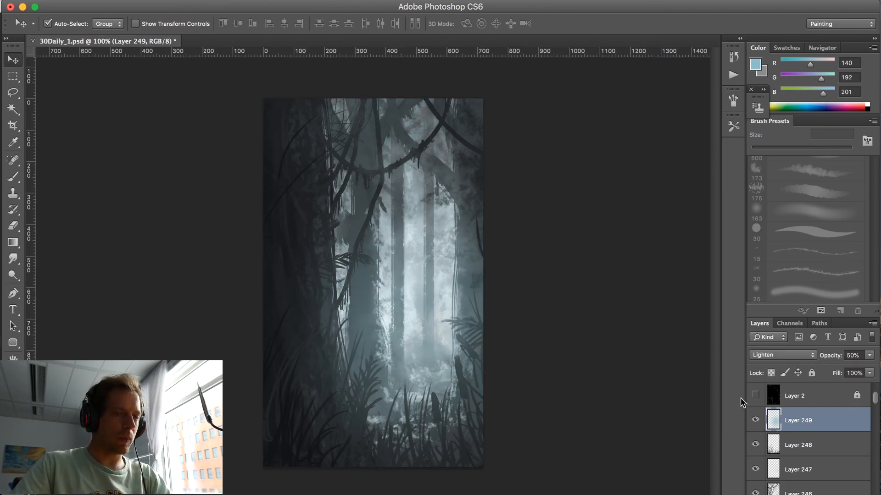
key("Delete")
left_click(840, 494)
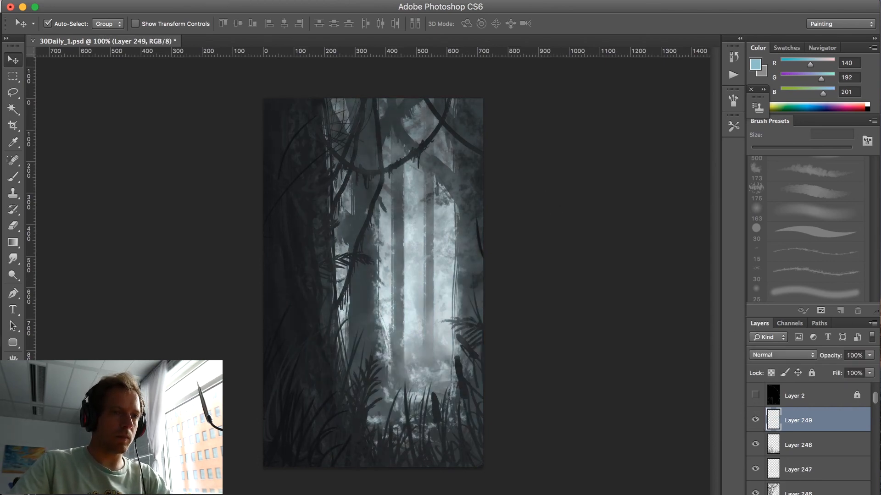
key("super+alt+z")
key("super+alt+z")
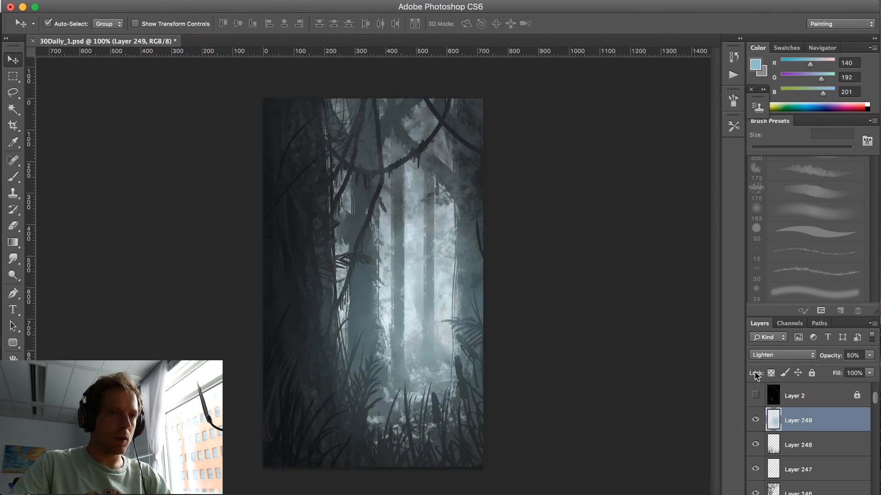
Hide the blue glow layer and add a new layer above it with Lighten blending at 20% opacity.
left_click(755, 421)
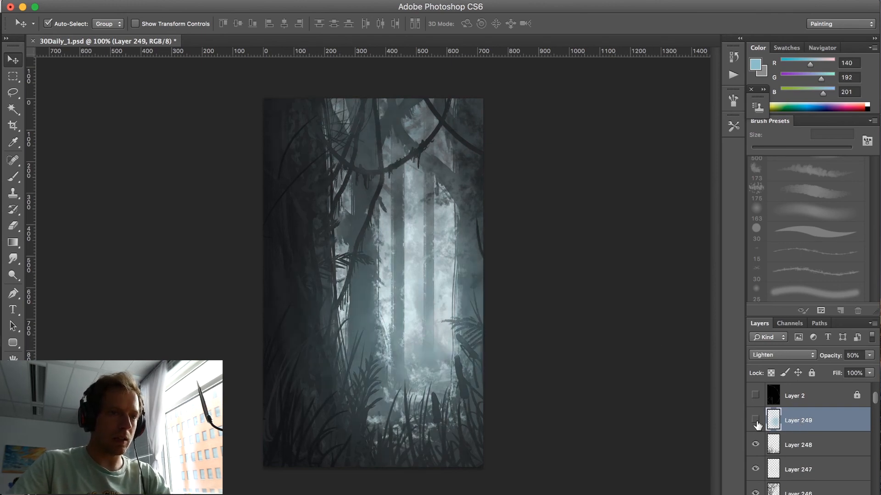
left_click(841, 494)
left_click(791, 354)
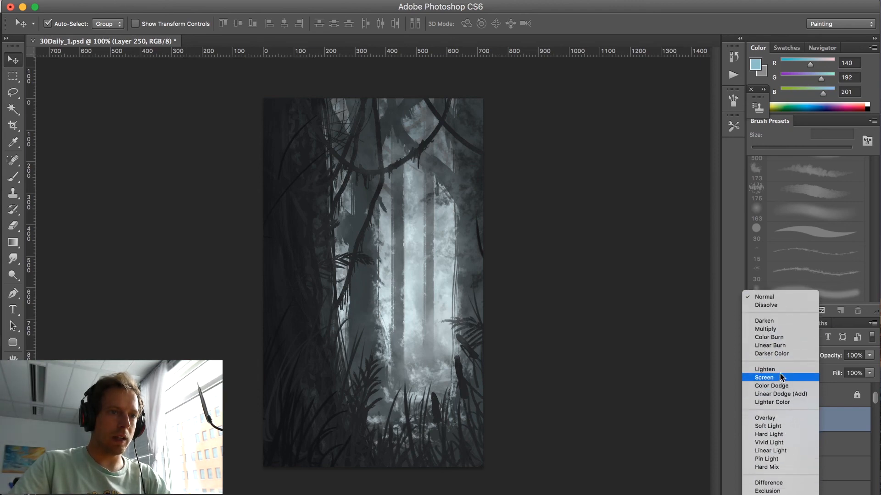
left_click(772, 370)
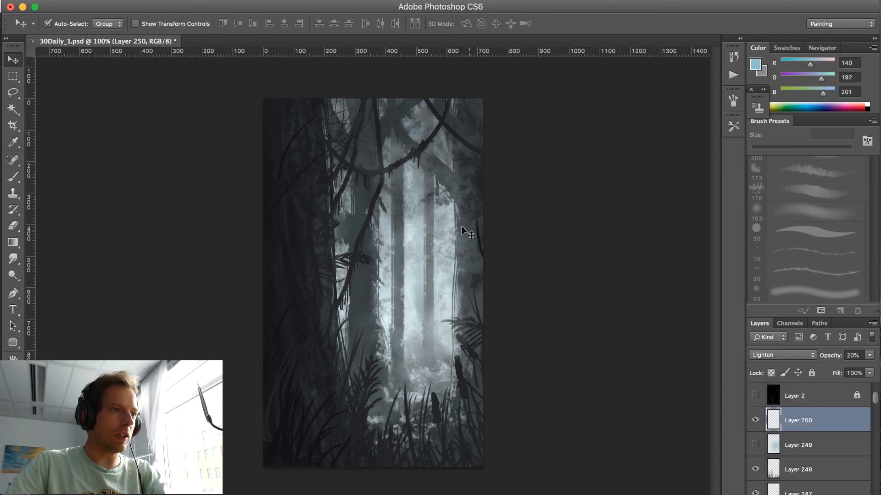
Brush soft blue mist over the trunks and foreground grass at 80 px, raising the brush opacity from 10% to 32%.
key("b")
key("bracketleft")
key("bracketleft")
key("bracketleft")
key("bracketleft")
key("bracketleft")
key("bracketleft")
key("bracketleft")
key("bracketleft")
key("bracketleft")
key("bracketleft")
key("bracketleft")
key("bracketleft")
key("1")
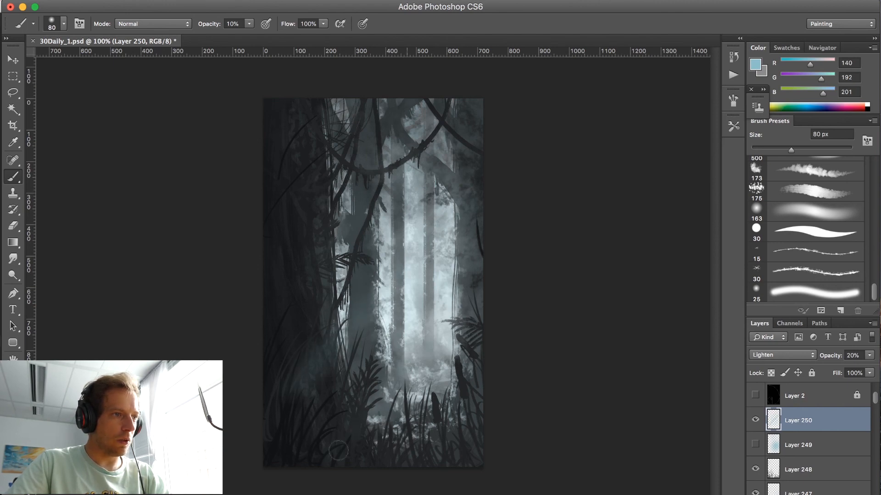
key("3")
key("2")
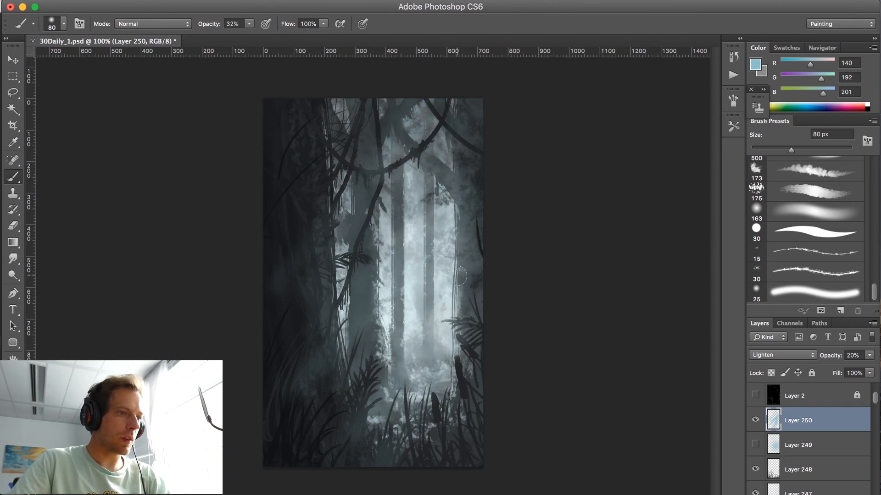
Sample the bright fog in the clearing and set the foreground colour to the light blue #a3d0d9.
left_click(444, 312, "alt")
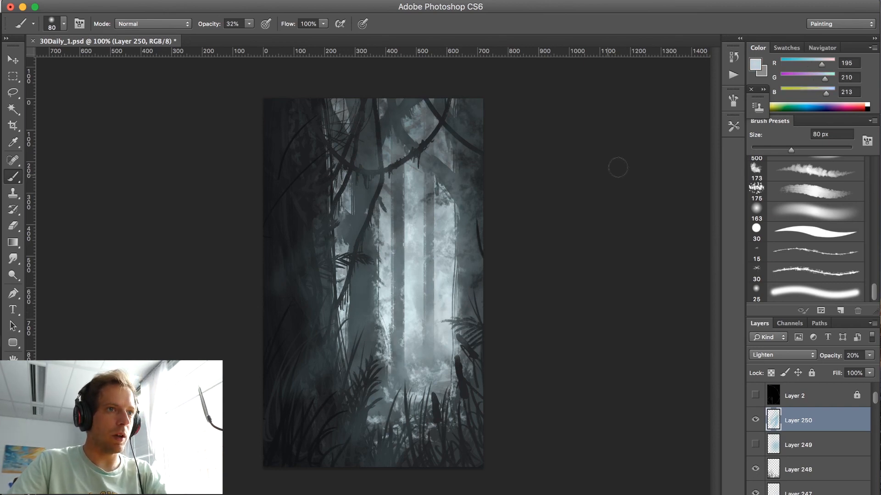
left_click(757, 70)
left_click(507, 125)
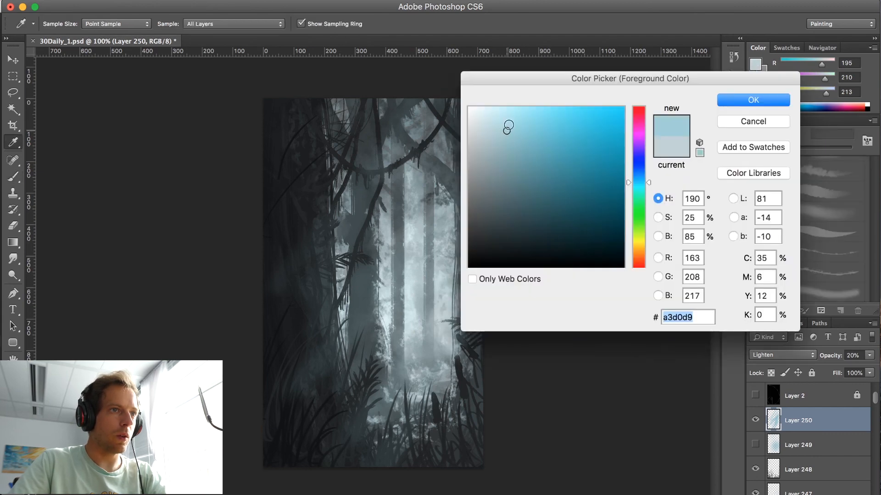
left_click(739, 98)
Brush a broad glow over the clearing and upper vines at 60% brush opacity and 400 px, checking it from a distance.
key("6")
key("bracketright")
key("bracketright")
key("bracketright")
key("bracketright")
key("bracketright")
key("bracketright")
key("bracketright")
key("bracketright")
key("bracketright")
key("bracketright")
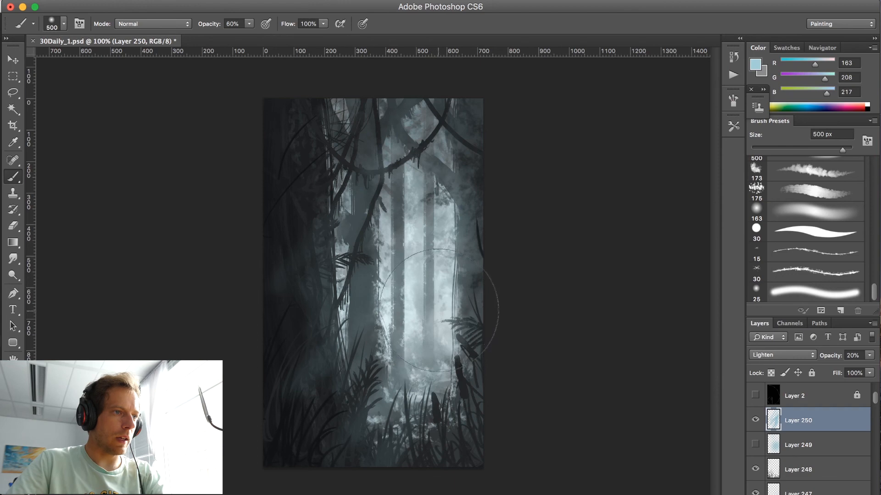
key("bracketleft")
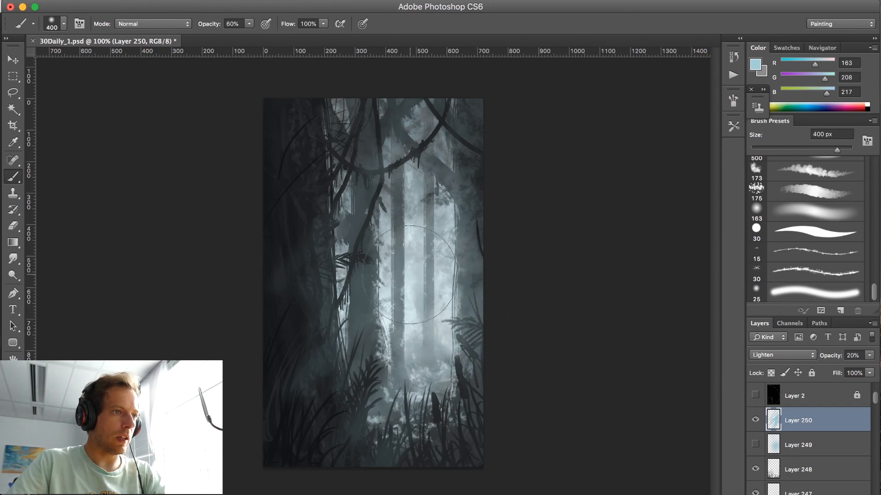
left_click_drag(363, 138, 440, 165)
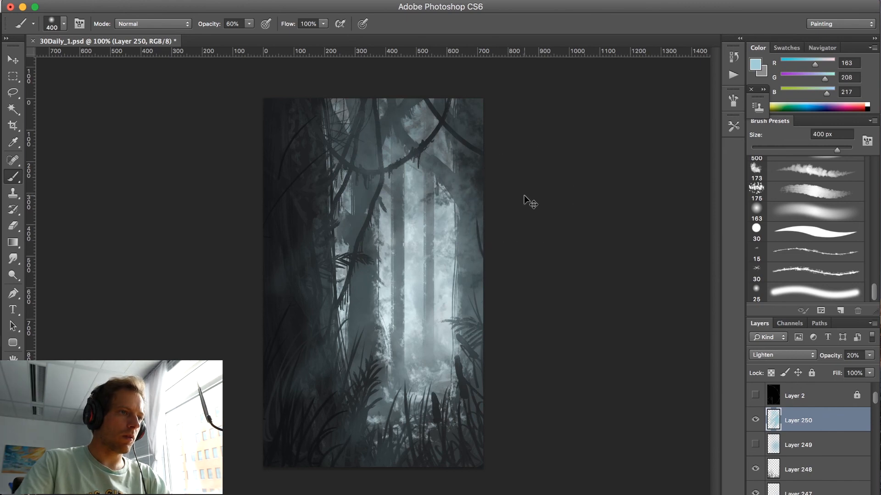
key("super+minus")
key("super+minus")
key("super+minus")
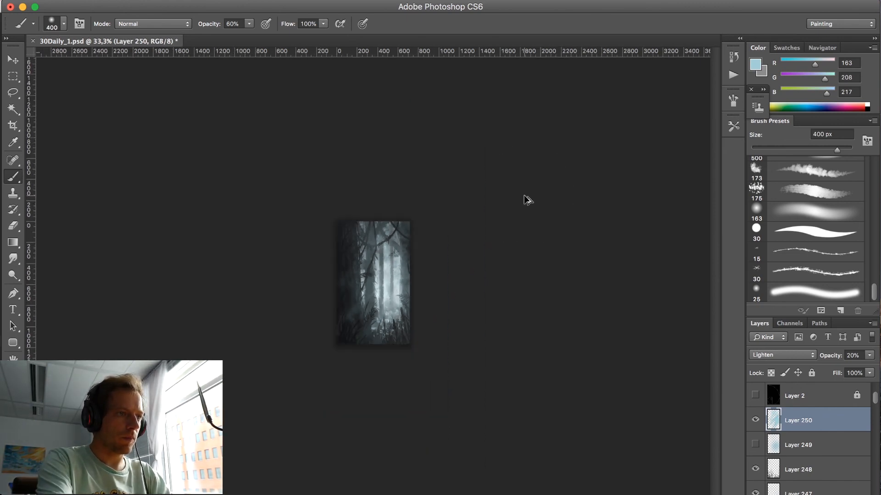
key("super+plus")
key("super+plus")
key("super+plus")
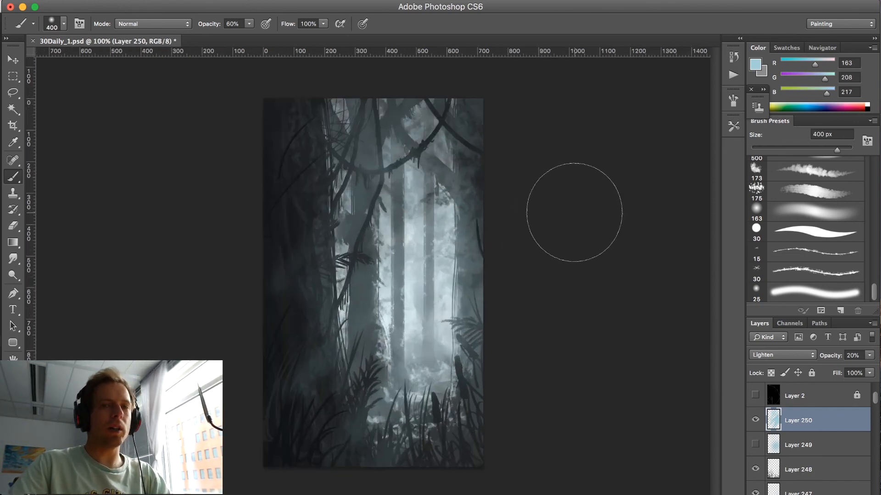